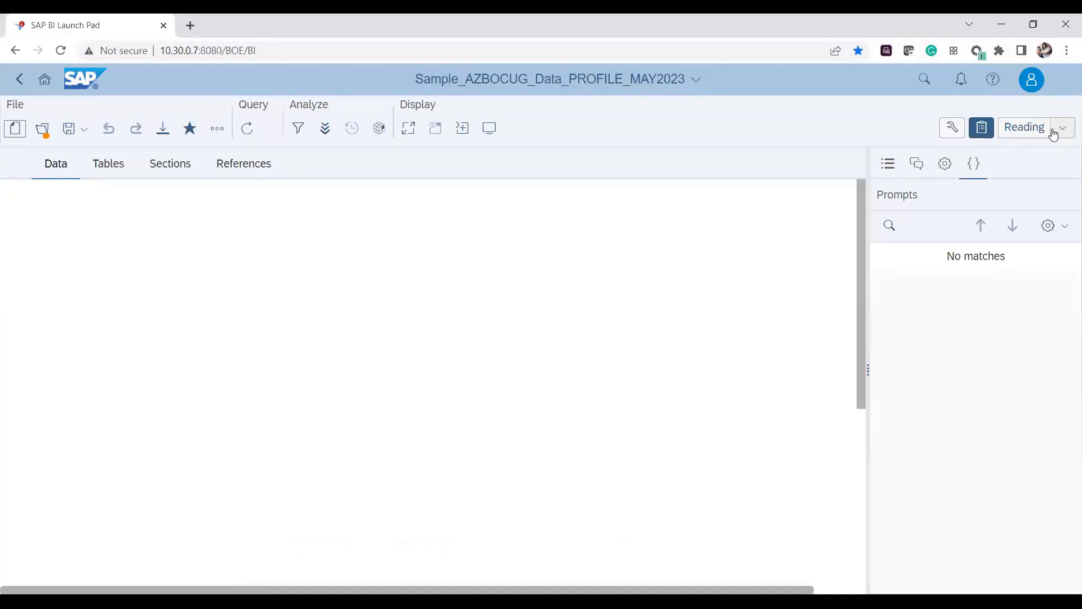
Switch the document to Data mode and hide both side panels to widen the workspace.
left_click(1053, 132)
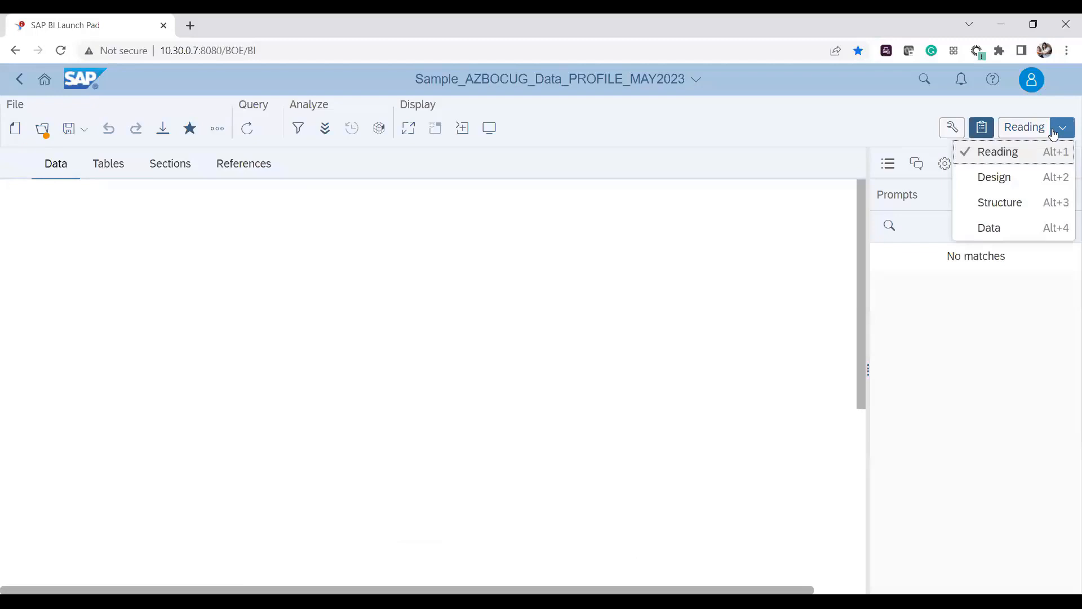
left_click(1029, 229)
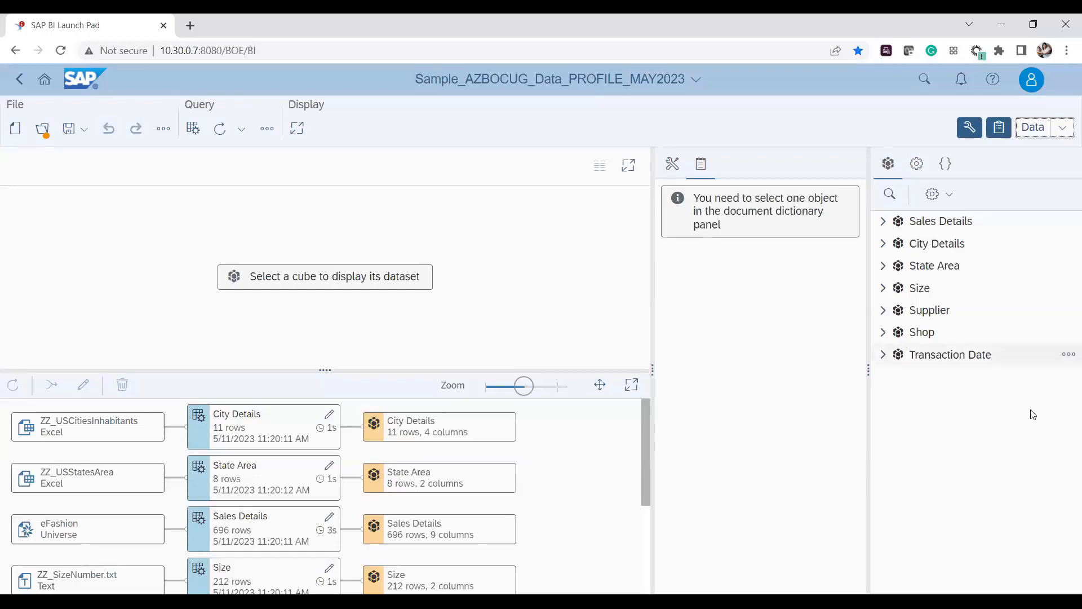
left_click(970, 127)
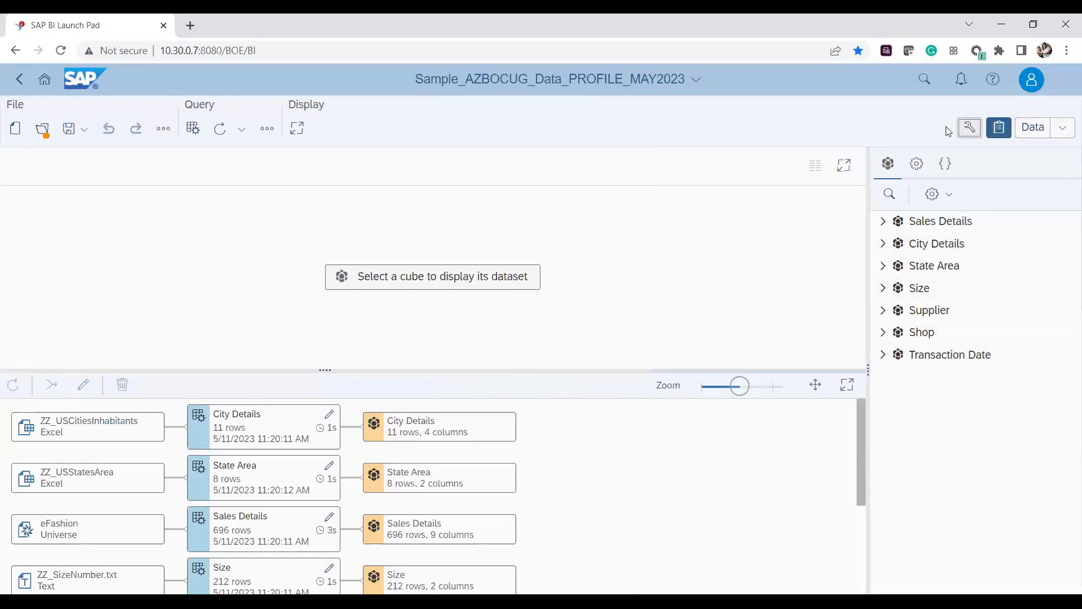
left_click(1001, 132)
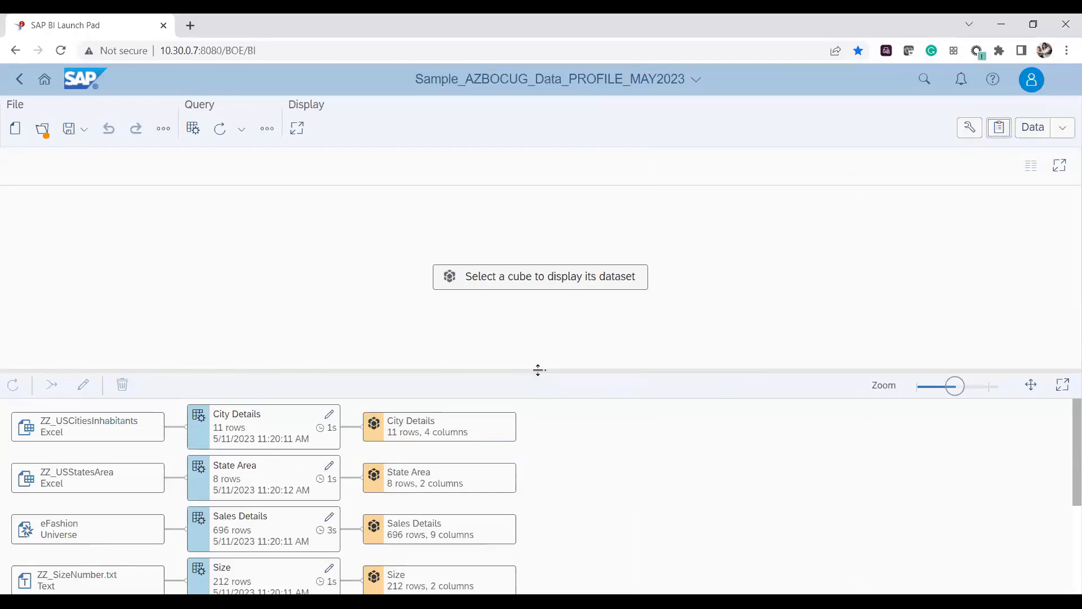
Enlarge the data flow area to show all sources, queries and cubes together.
left_click_drag(542, 371, 540, 216)
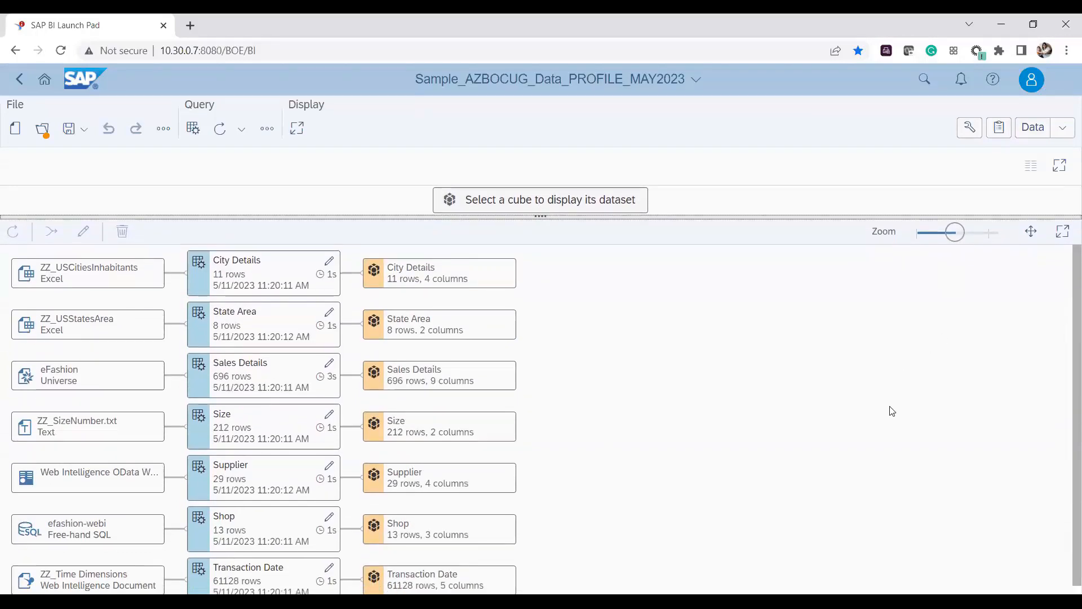
scroll(817, 430, "down", 1)
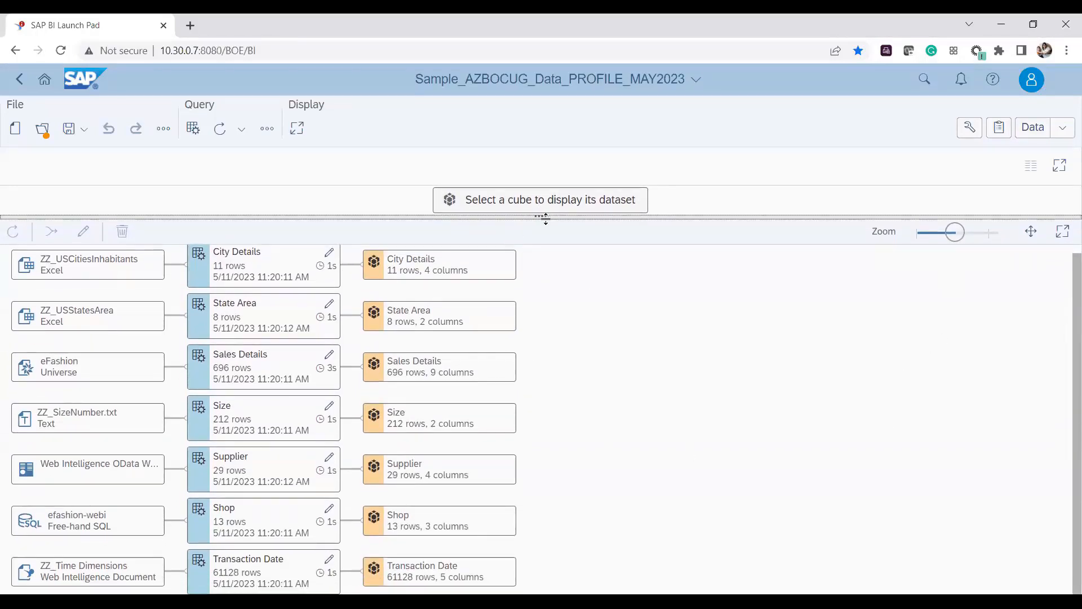
left_click_drag(543, 217, 542, 199)
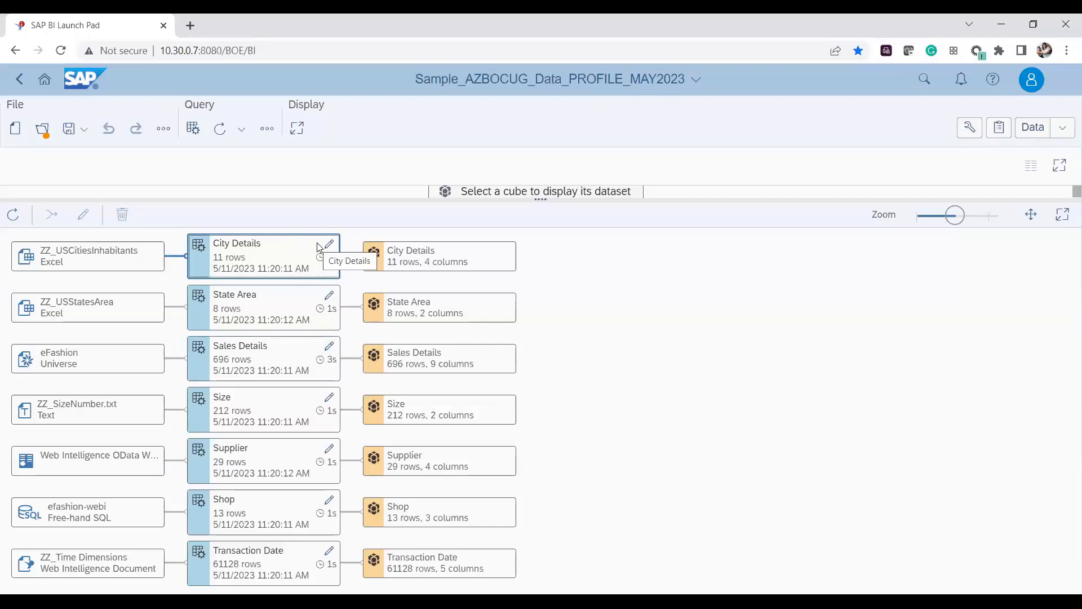
Display the City Details cube's dataset in an enlarged data area, with the data flow zoomed to 125.
left_click(473, 260)
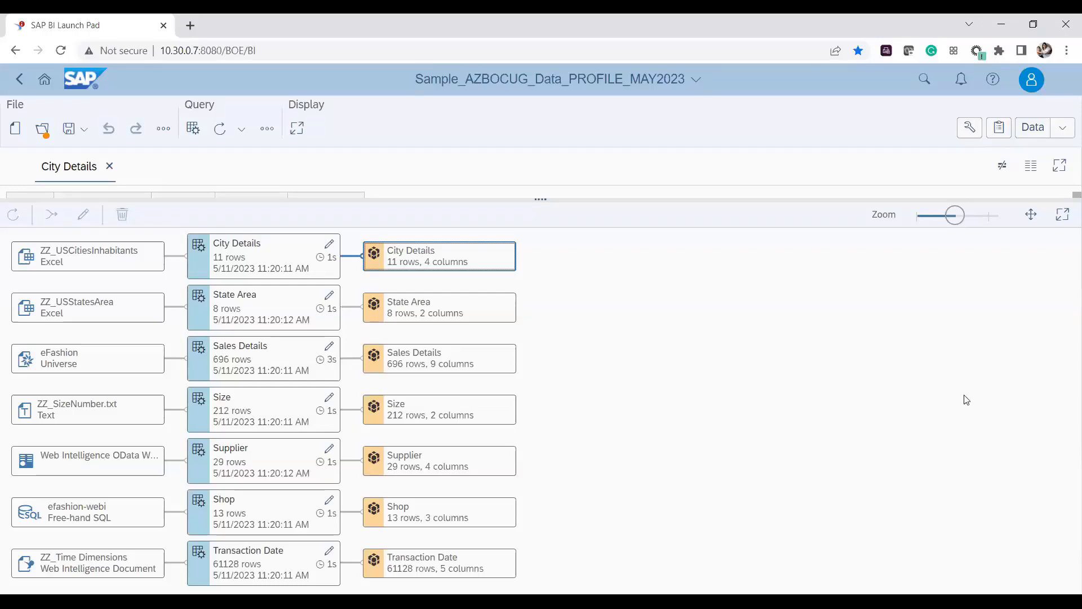
left_click(967, 215)
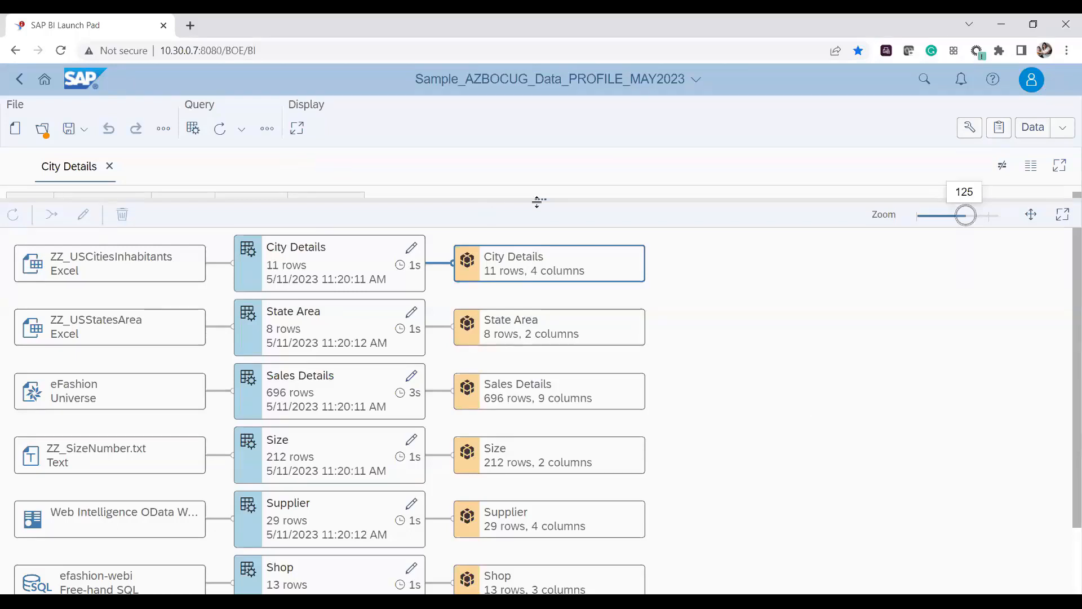
left_click_drag(536, 201, 532, 345)
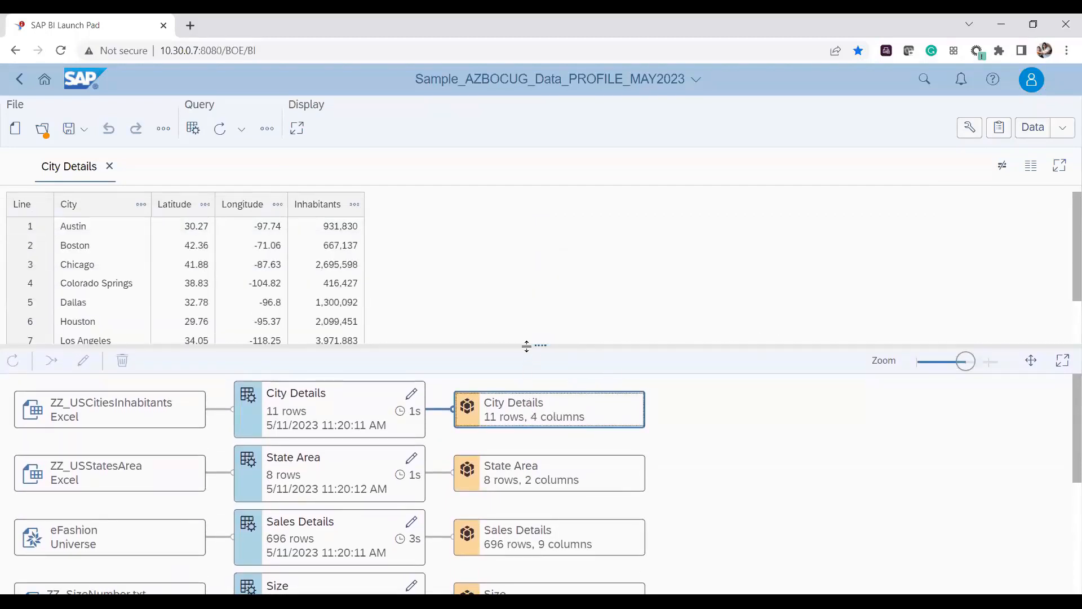
left_click_drag(536, 342, 525, 459)
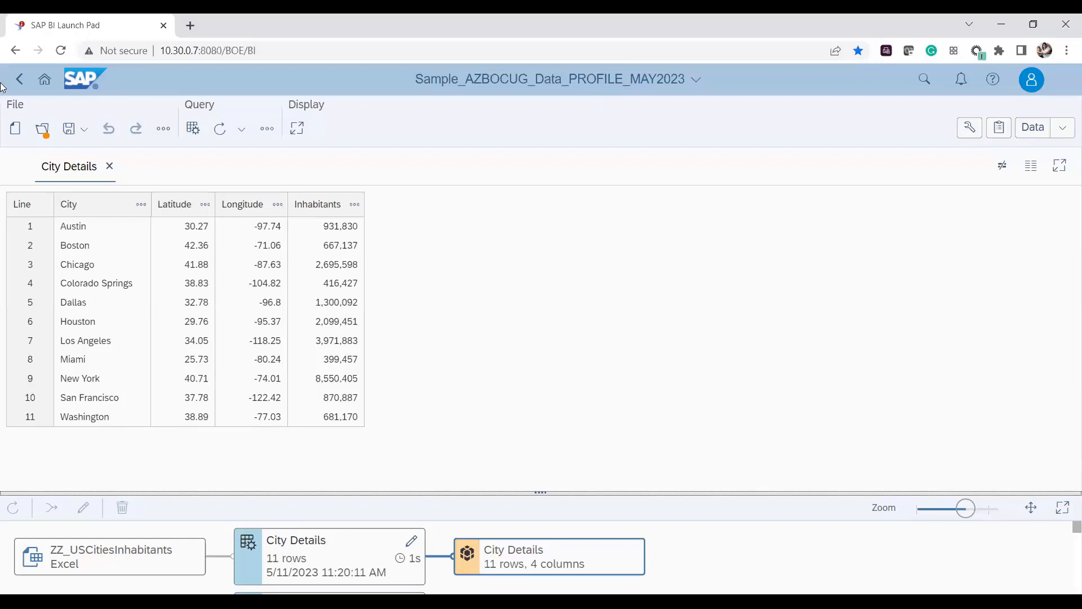
Display the State Area cube's dataset and look through its rows.
left_click_drag(545, 495, 540, 393)
left_click(540, 510)
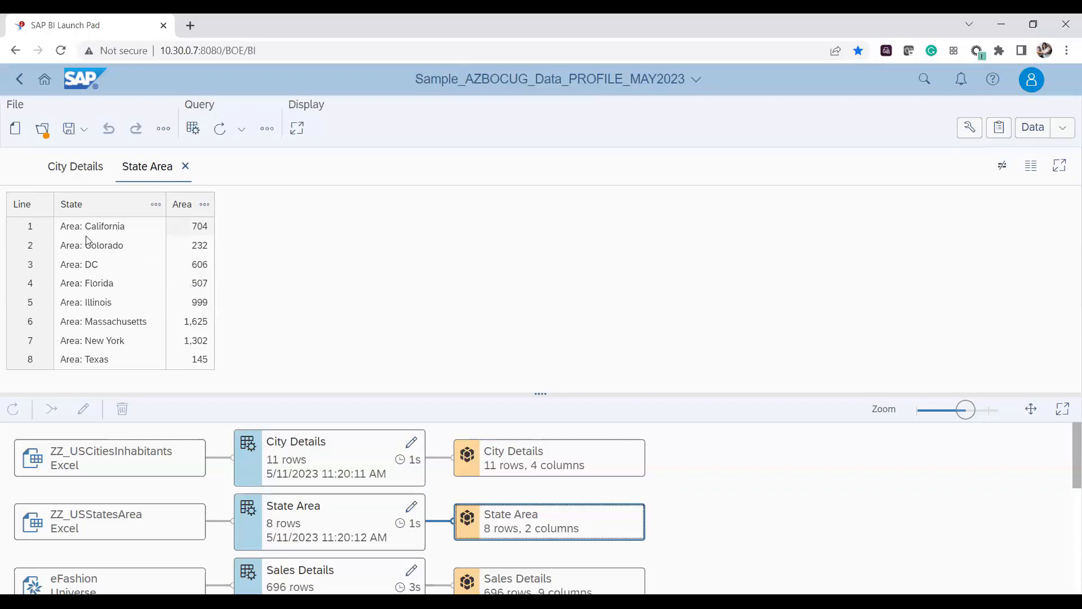
left_click_drag(542, 394, 541, 351)
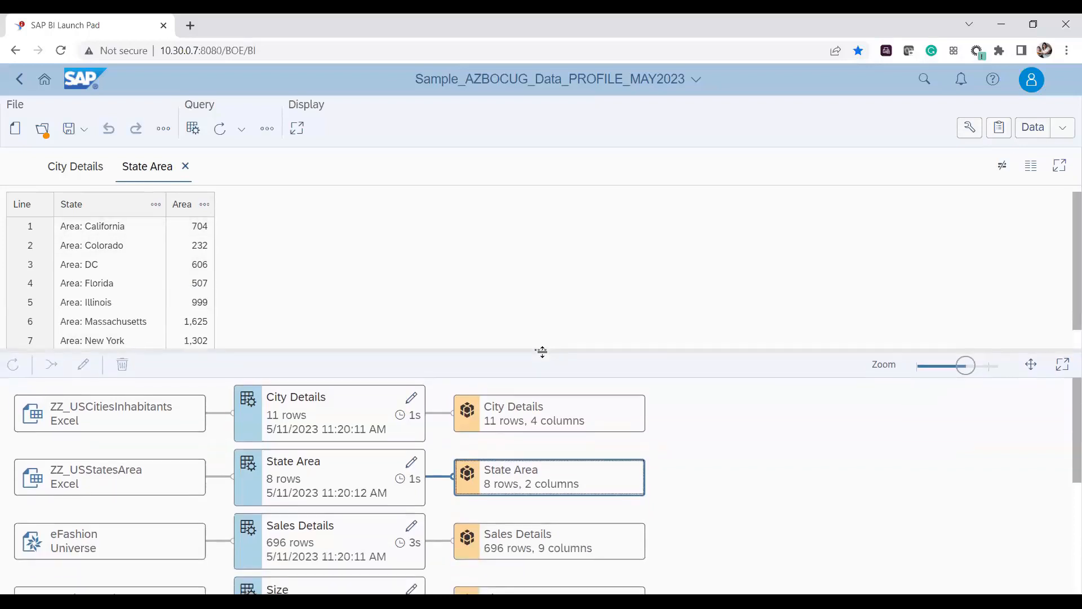
scroll(539, 314, "down", 1)
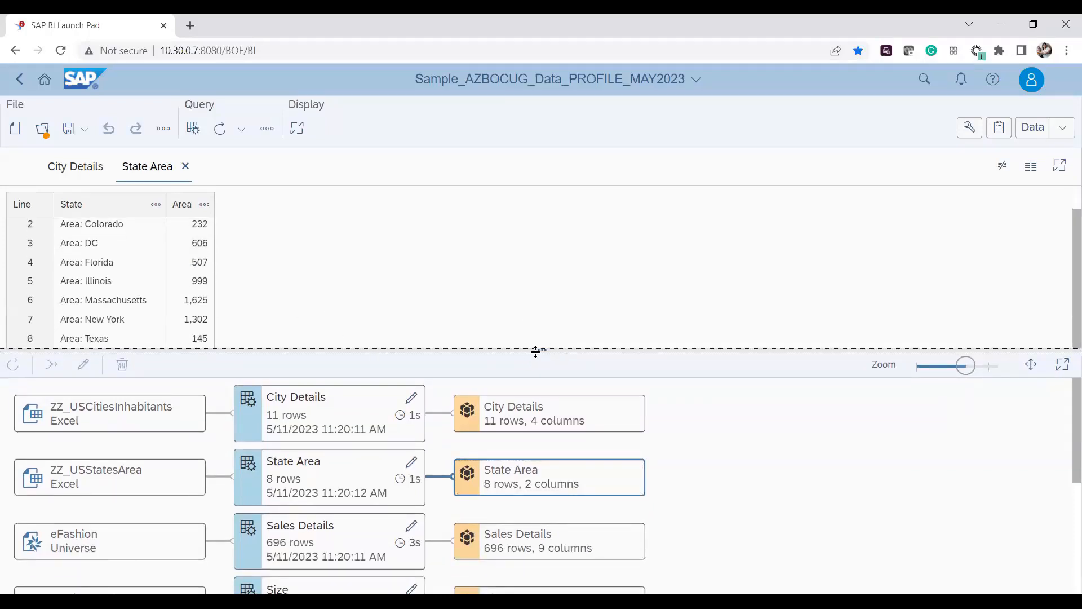
Display the Sales Details cube's dataset and enlarge the data area to show more of its rows.
left_click_drag(536, 352, 539, 317)
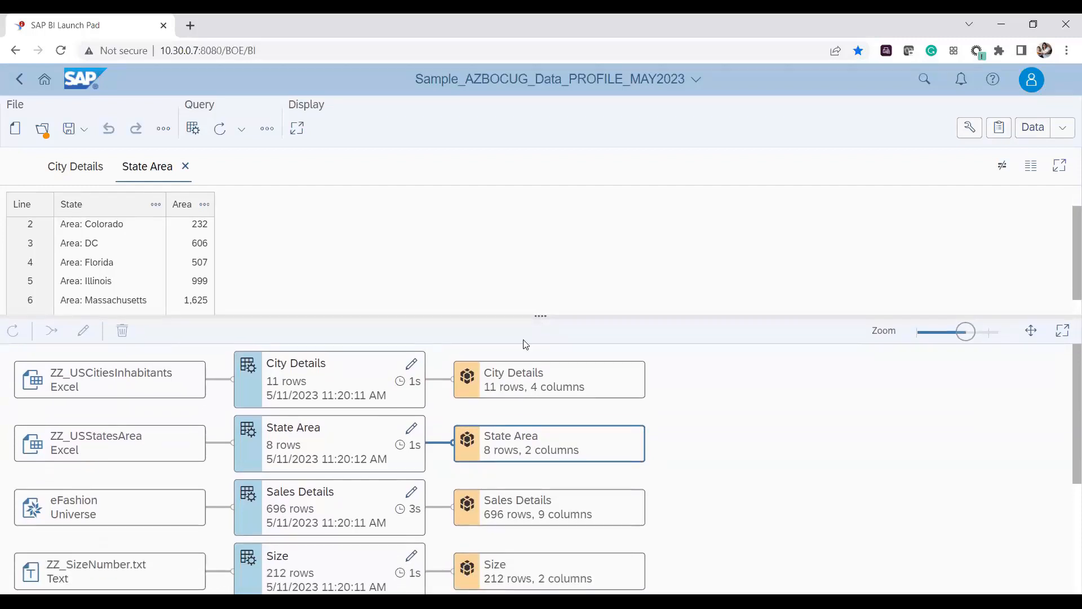
left_click(525, 510)
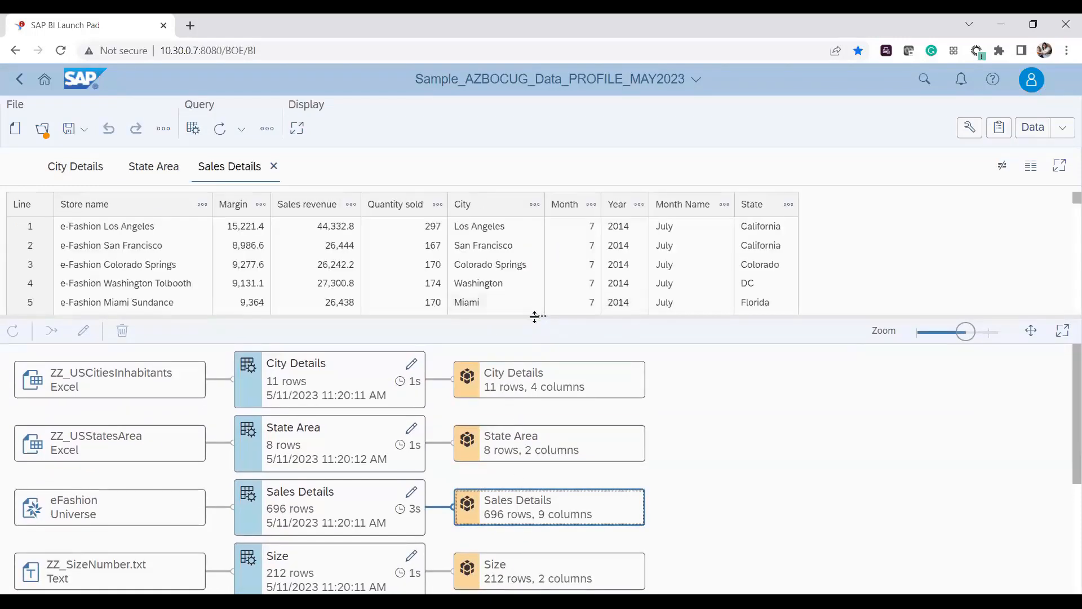
left_click_drag(534, 317, 537, 470)
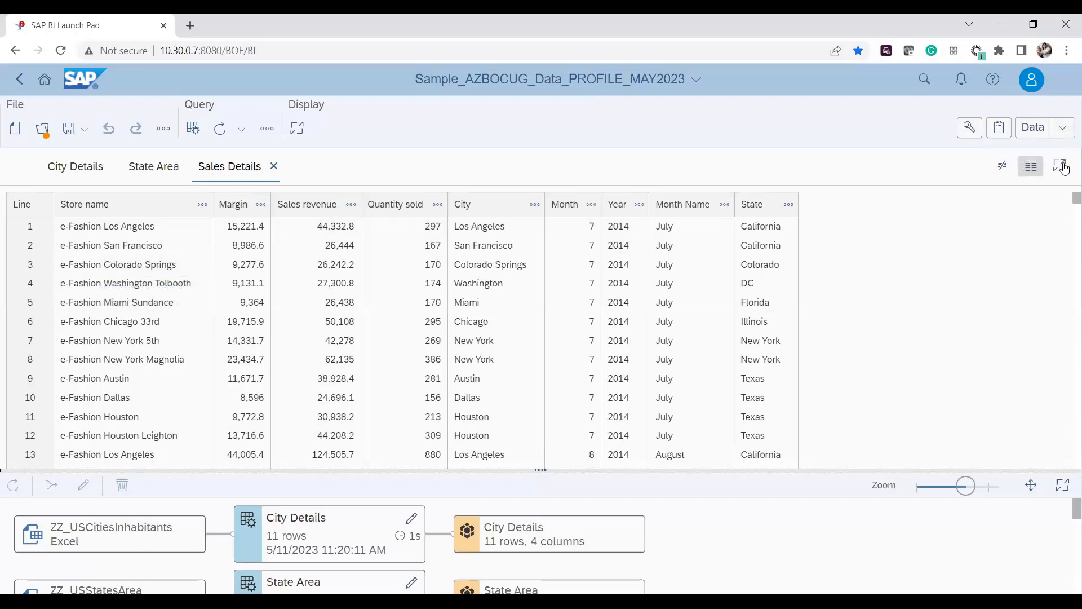
Turn the distinct-row display of Sales Details on and off, and show the distribution of values for each column instead.
left_click(1001, 167)
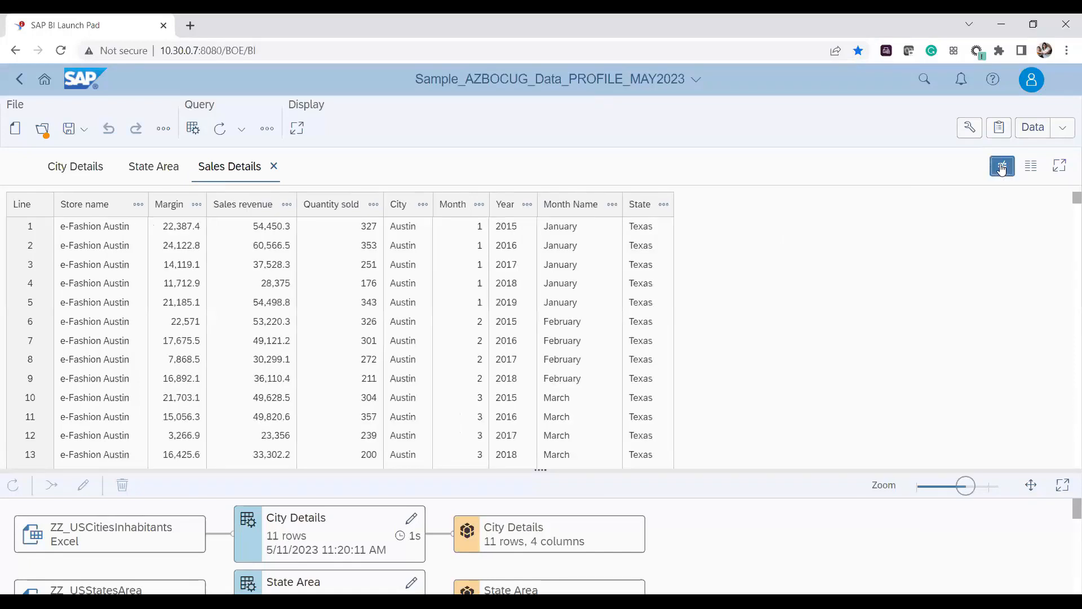
left_click(1002, 168)
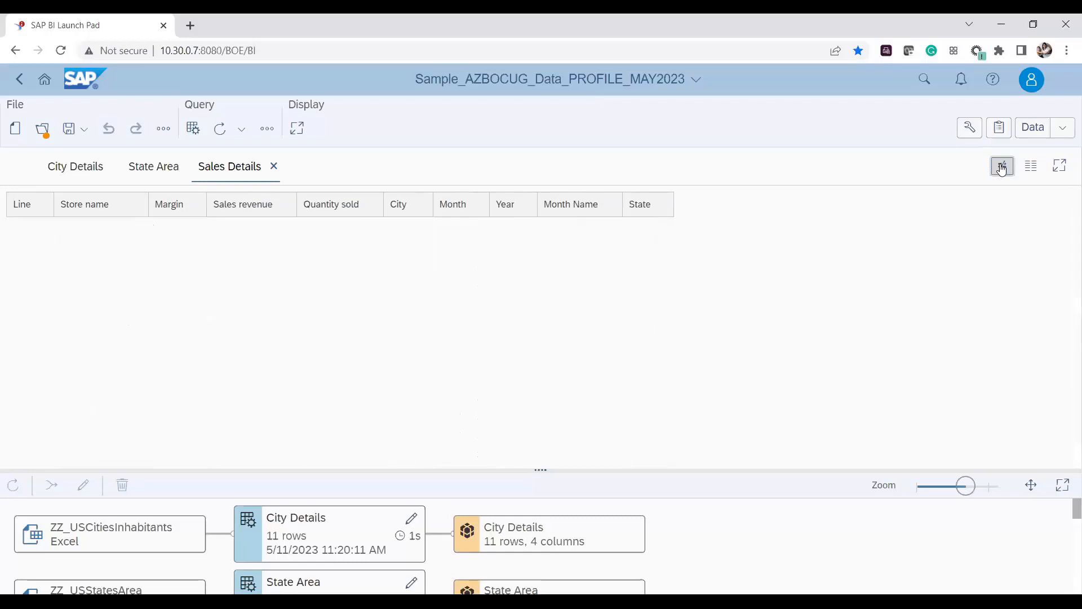
left_click(1031, 168)
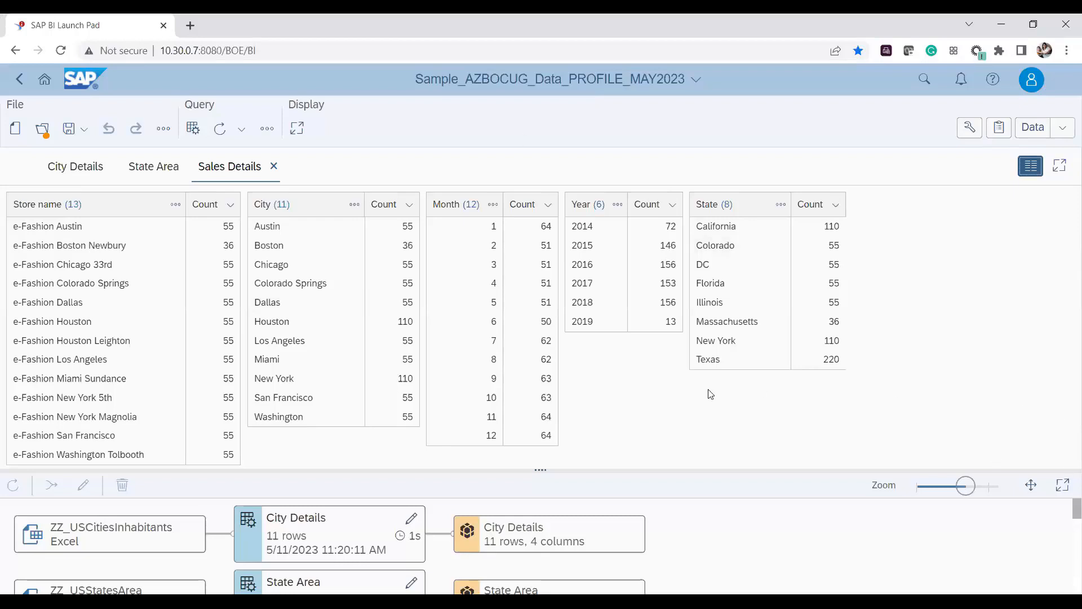
Aggregate the Store name value distribution by Sales revenue.
left_click(231, 205)
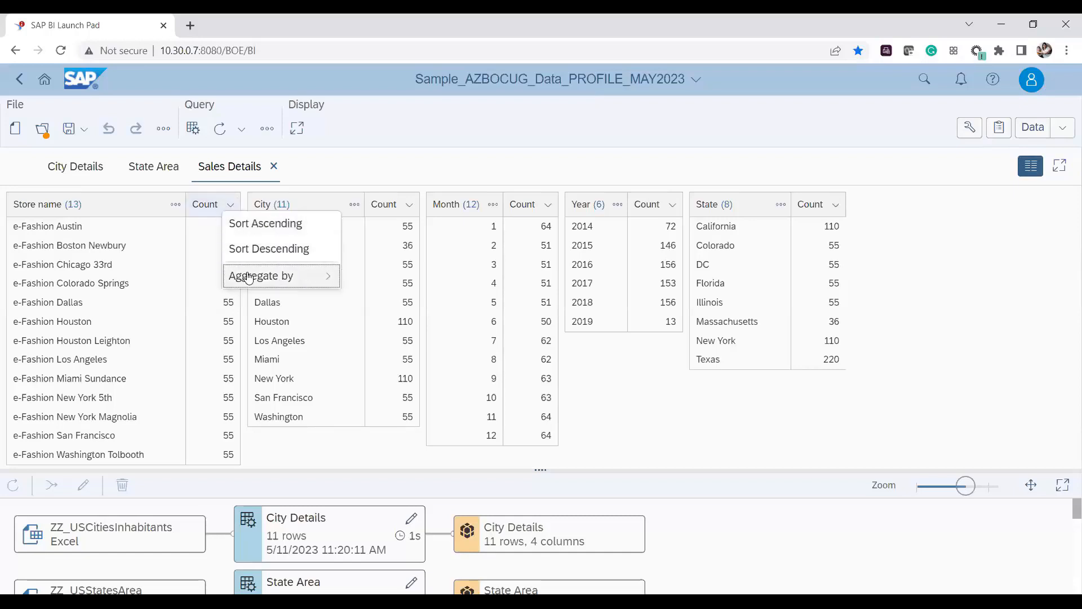
mouse_move(248, 277)
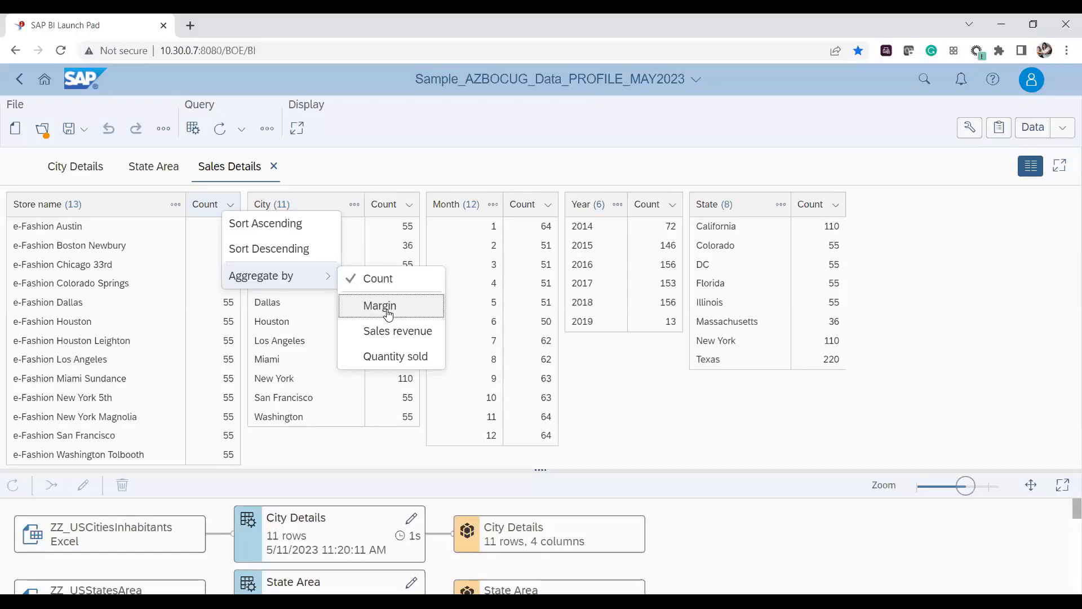
left_click(390, 334)
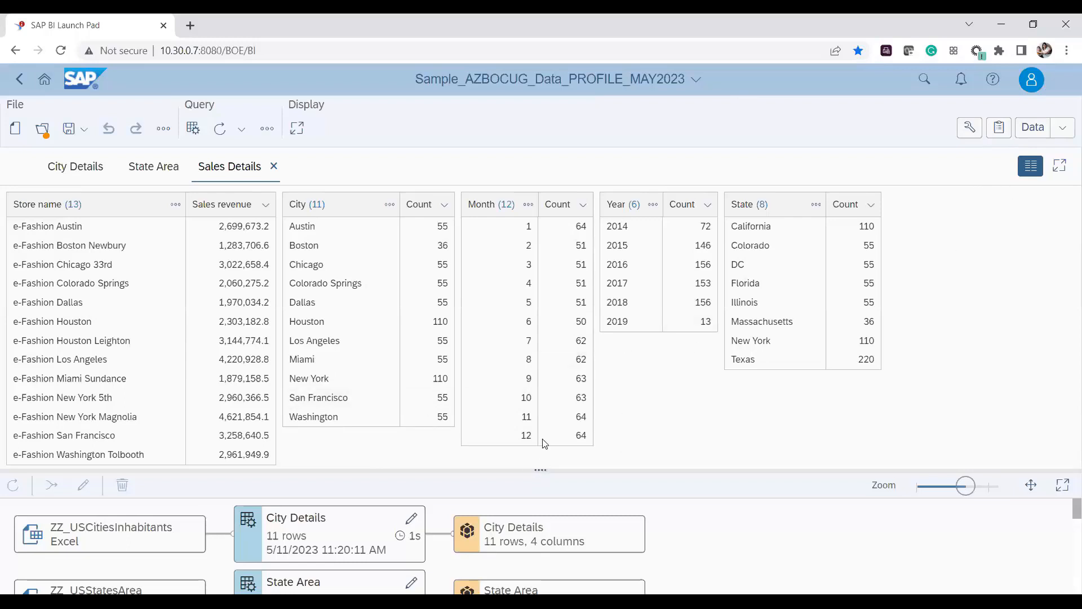
Zoom the data flow to 140 and give it more room beneath the value distribution tables.
left_click_drag(543, 470, 541, 394)
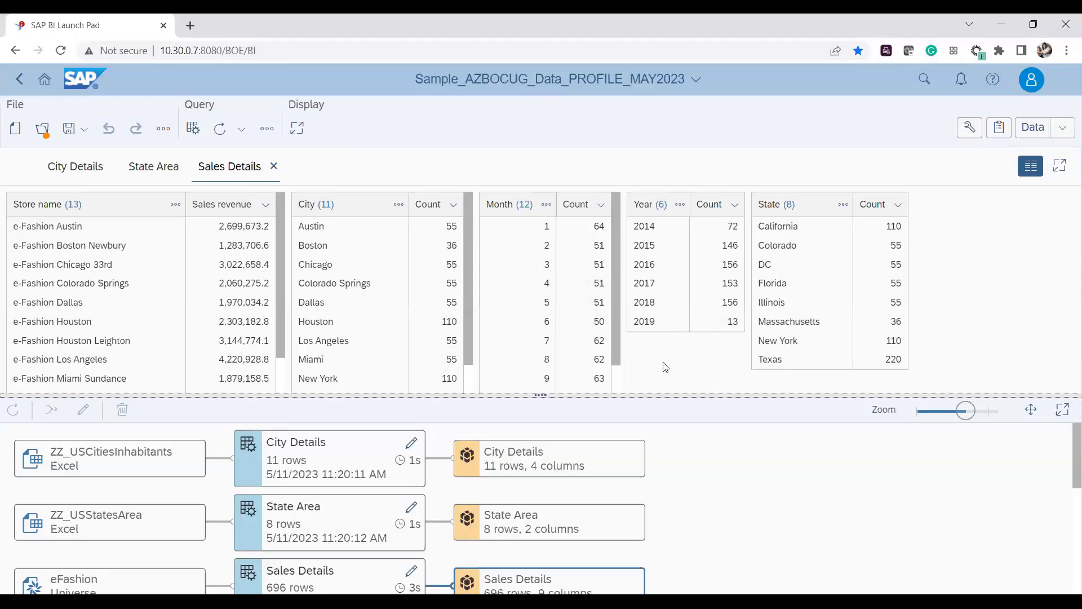
left_click_drag(542, 397, 537, 314)
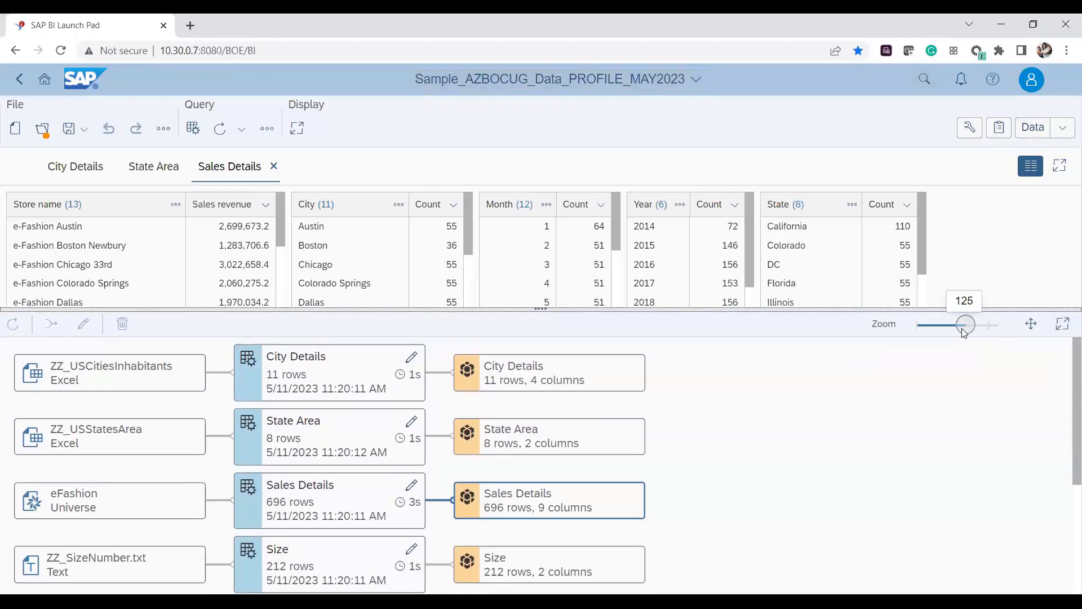
mouse_move(968, 328)
left_mouse_down()
mouse_move(979, 328)
mouse_move(953, 331)
mouse_move(983, 333)
mouse_move(973, 332)
left_mouse_up()
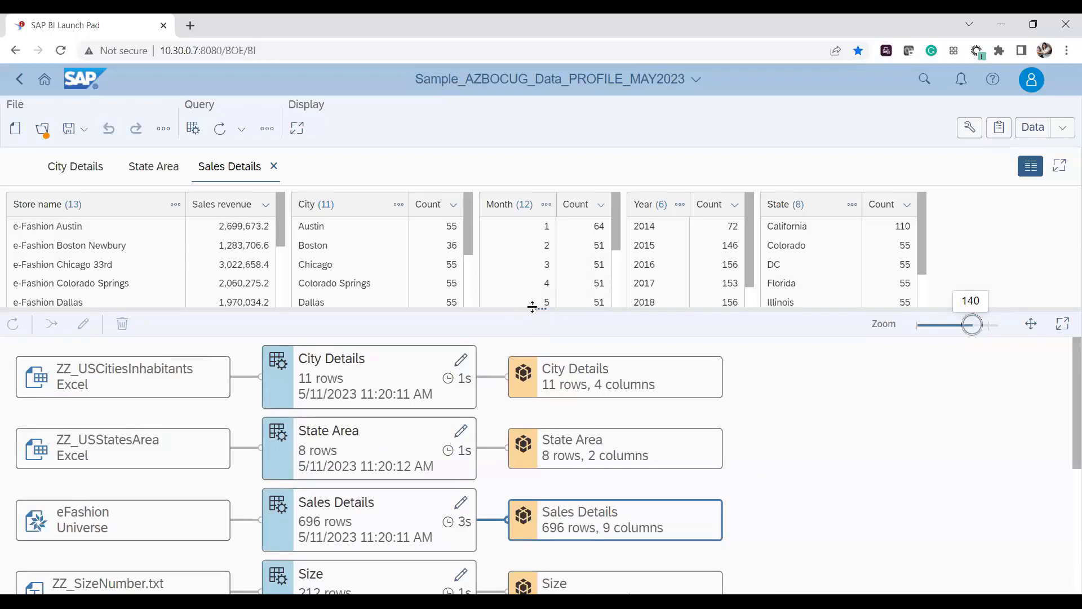
left_click_drag(533, 308, 521, 352)
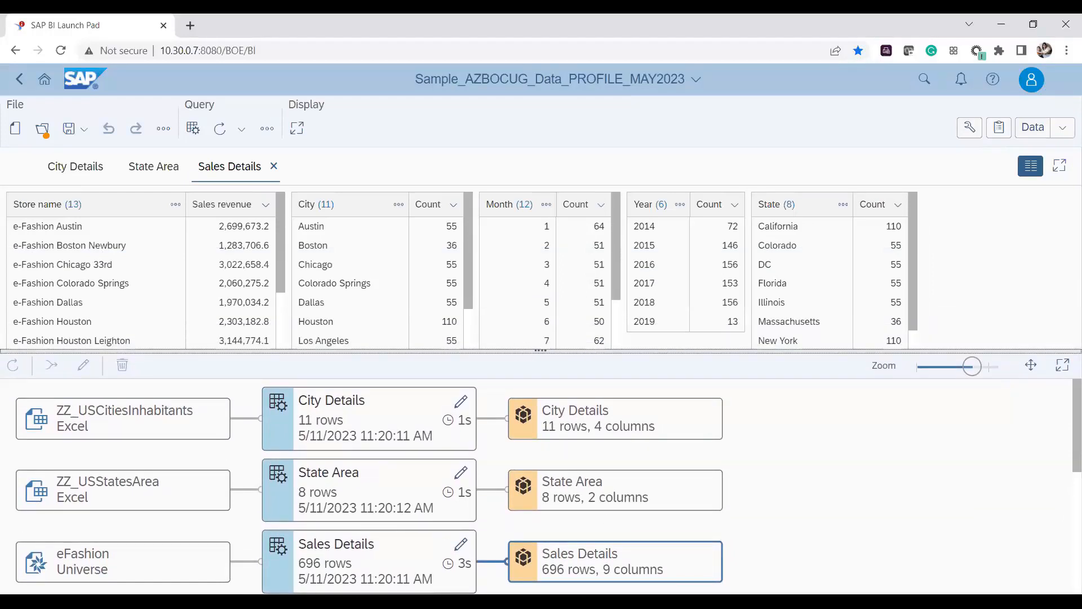
left_click(1068, 134)
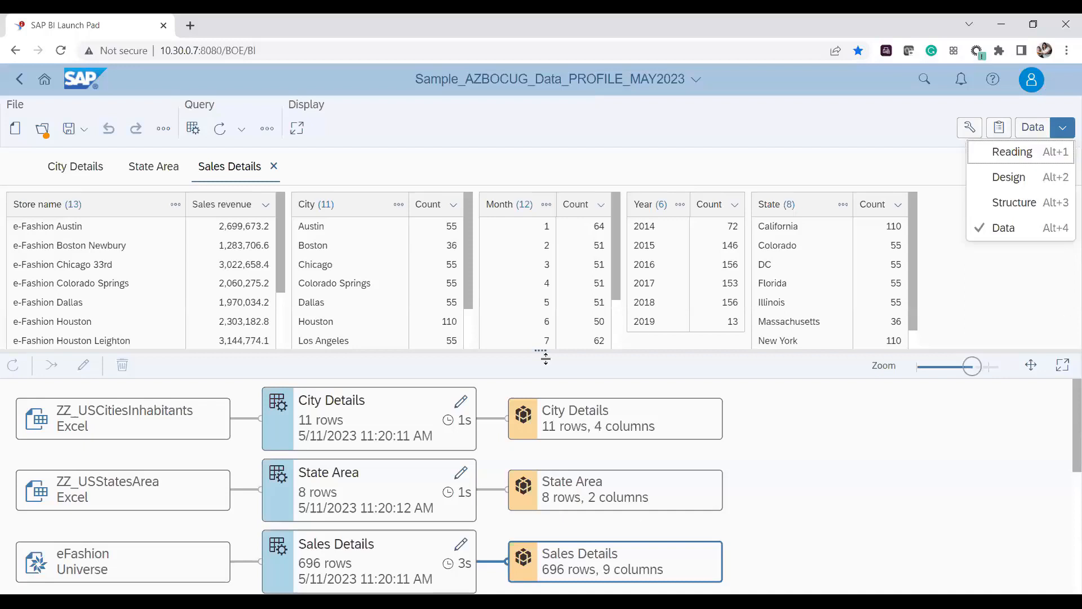
key("Down")
left_click_drag(533, 351, 534, 352)
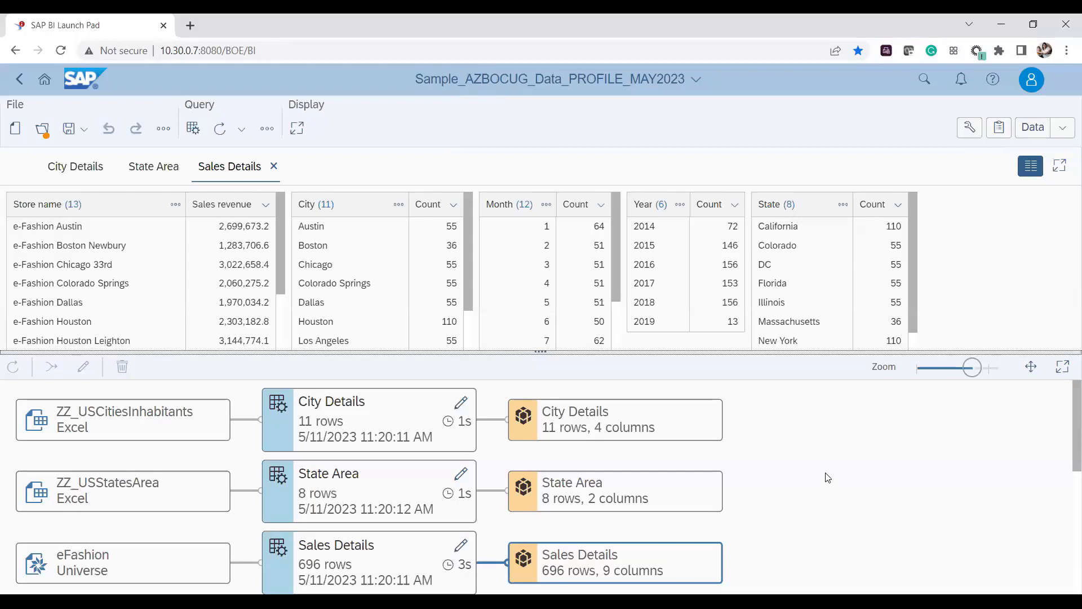
Examine the full chain of sources, queries and cubes in the data flow, and restore the data area's height.
left_click_drag(545, 352, 544, 288)
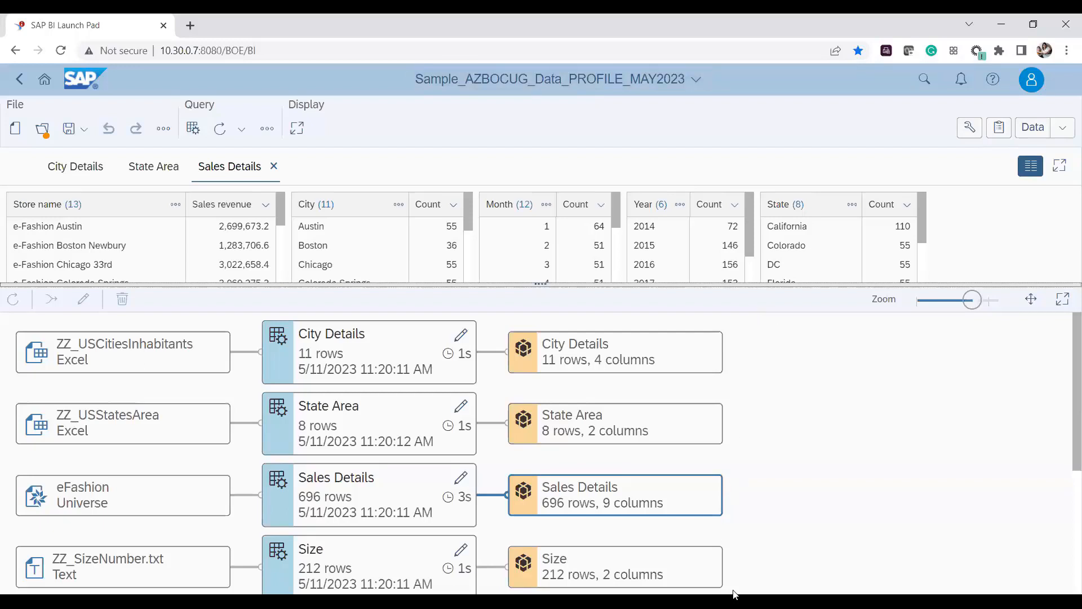
left_click_drag(543, 284, 543, 211)
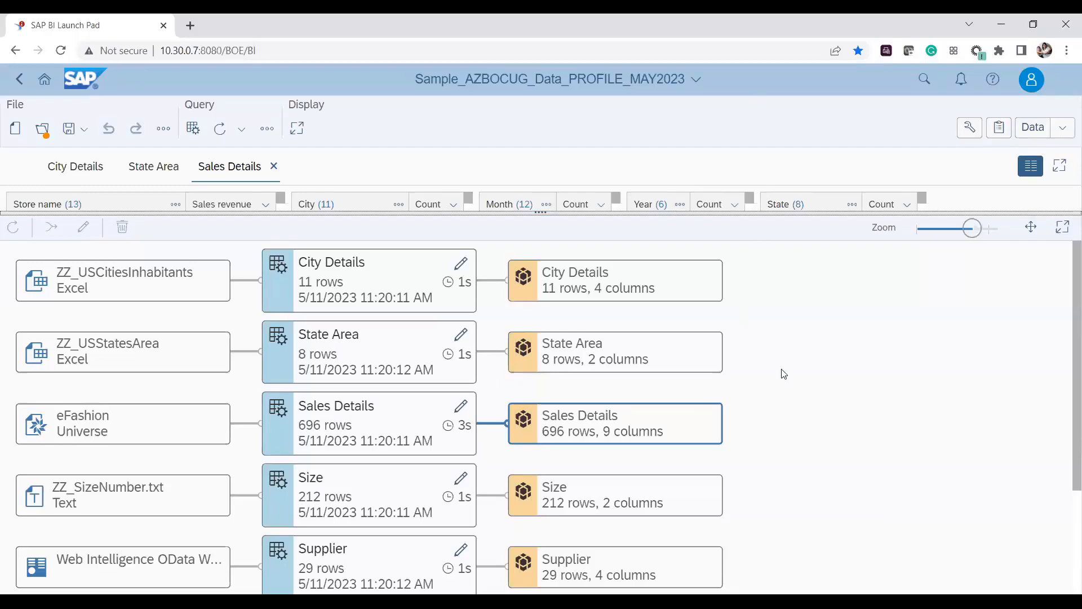
scroll(801, 412, "down", 3)
scroll(800, 417, "up", 3)
left_click_drag(546, 216, 538, 355)
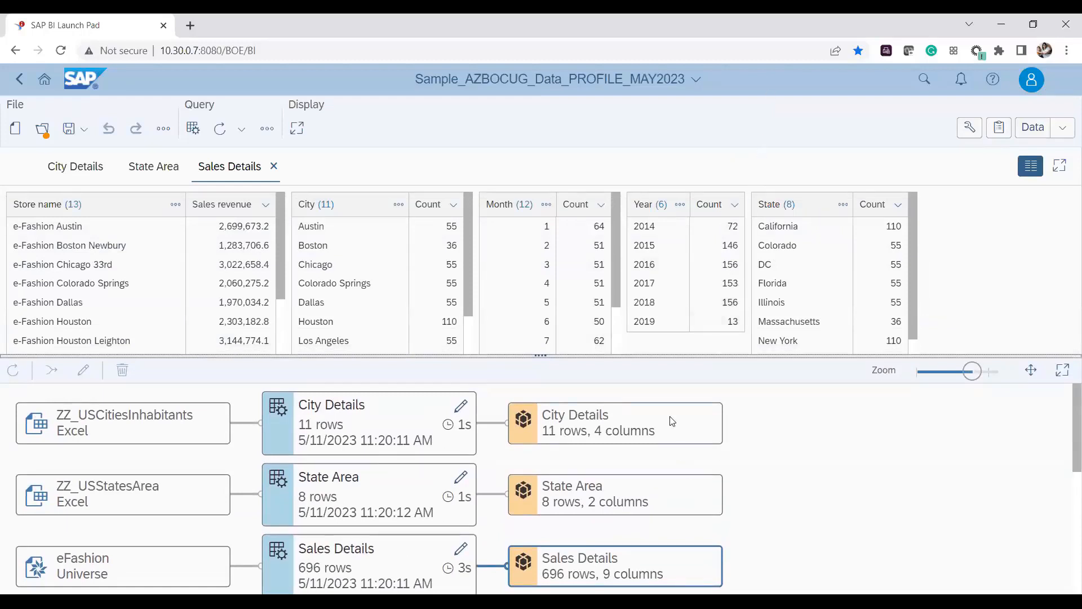
Compare the City Details and State Area datasets, enlarging the data area to show every State Area row.
left_click(587, 434)
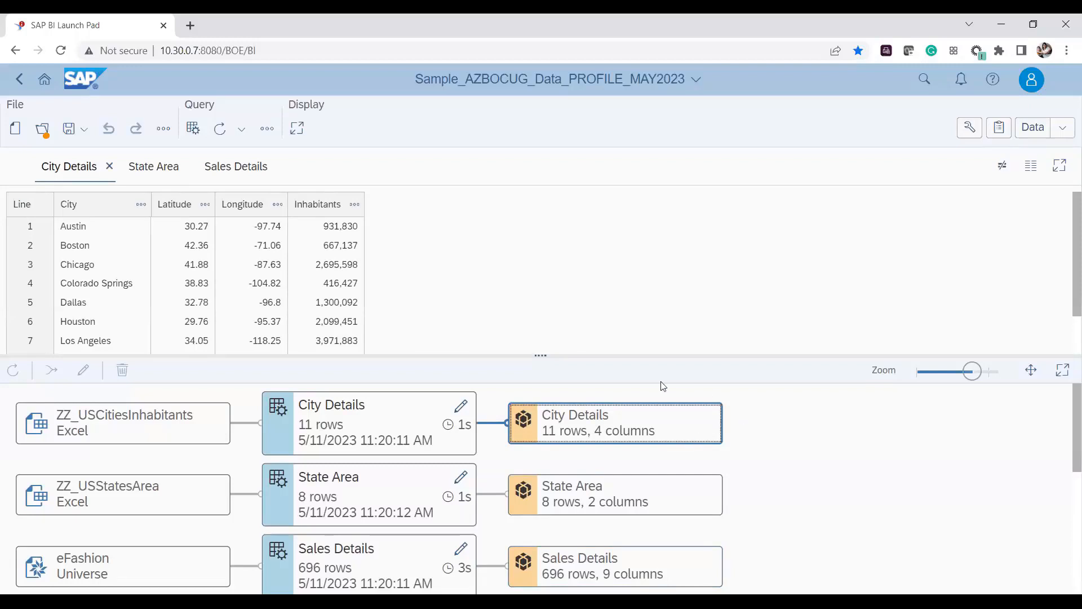
left_click(627, 501)
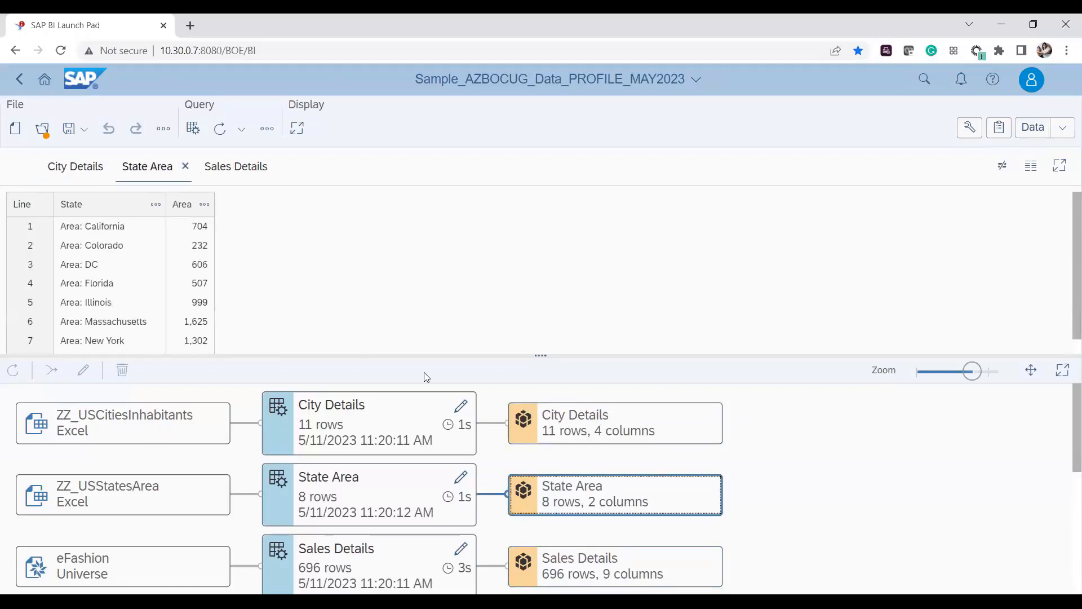
mouse_move(532, 402)
left_mouse_down()
mouse_move(529, 445)
mouse_move(527, 399)
left_mouse_up()
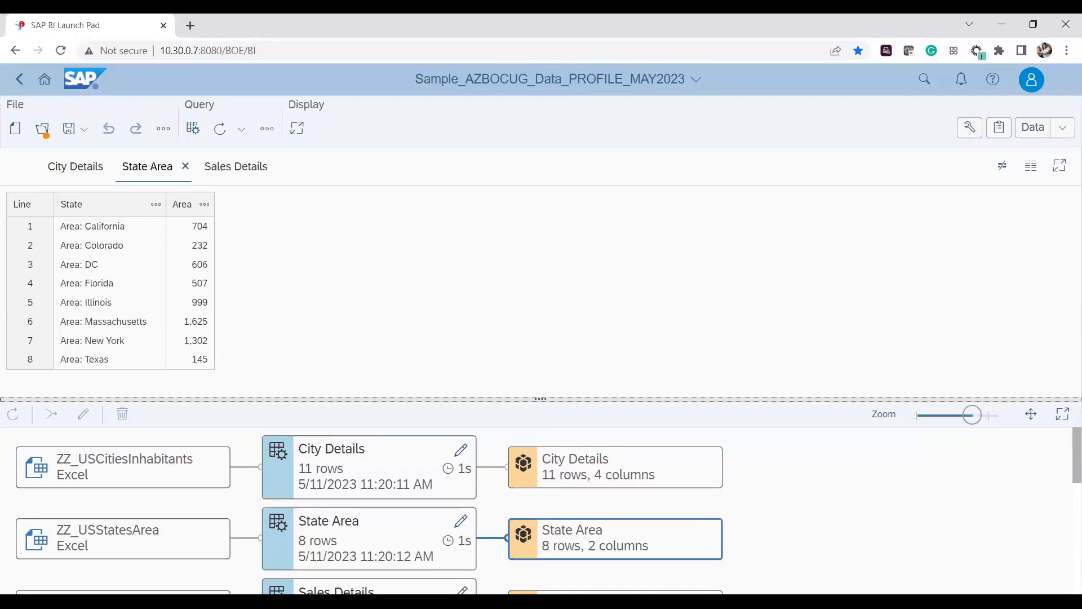
Replace the text "Area: " with nothing in the State column of the State Area dataset.
left_click(156, 204)
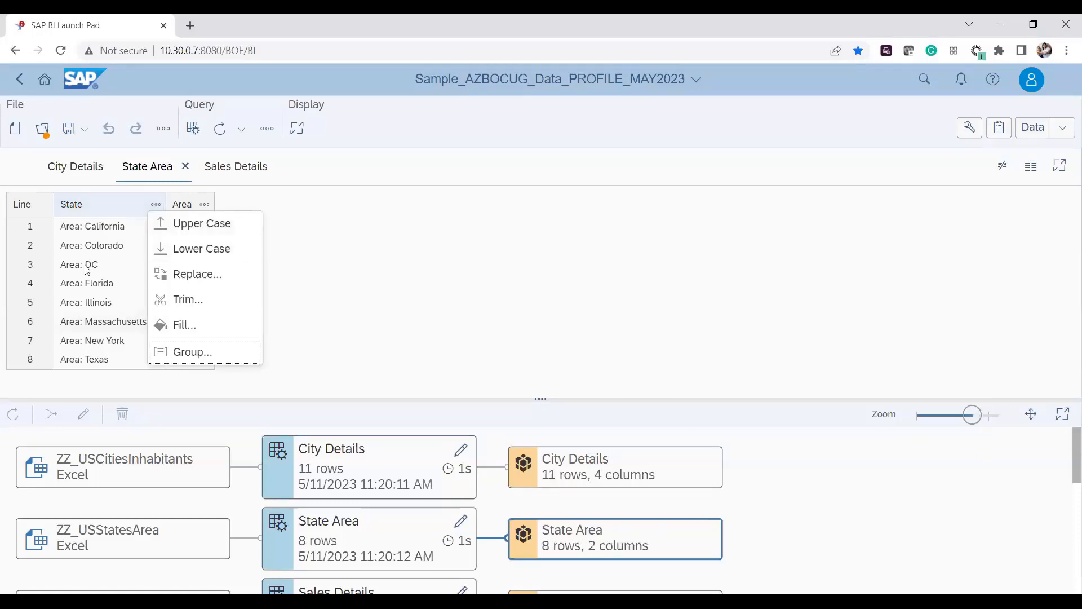
left_click(419, 287)
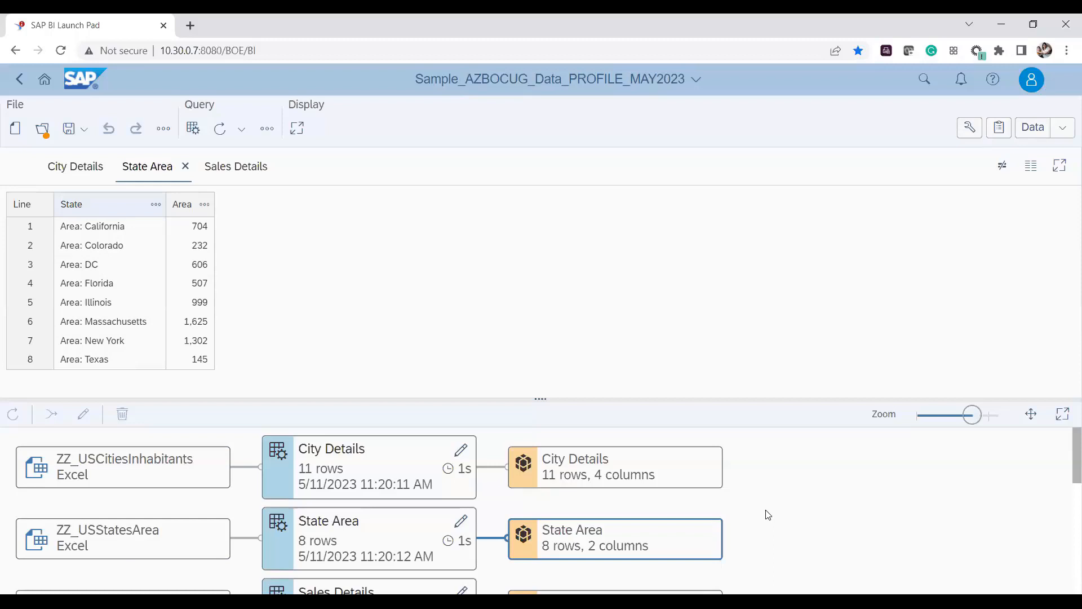
left_click(156, 205)
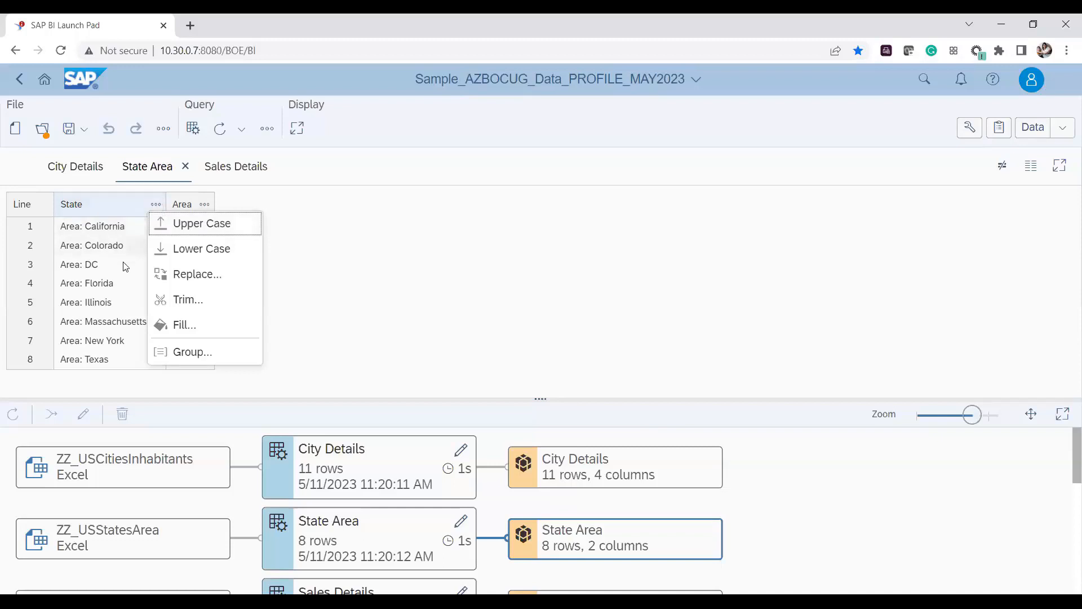
left_click(178, 274)
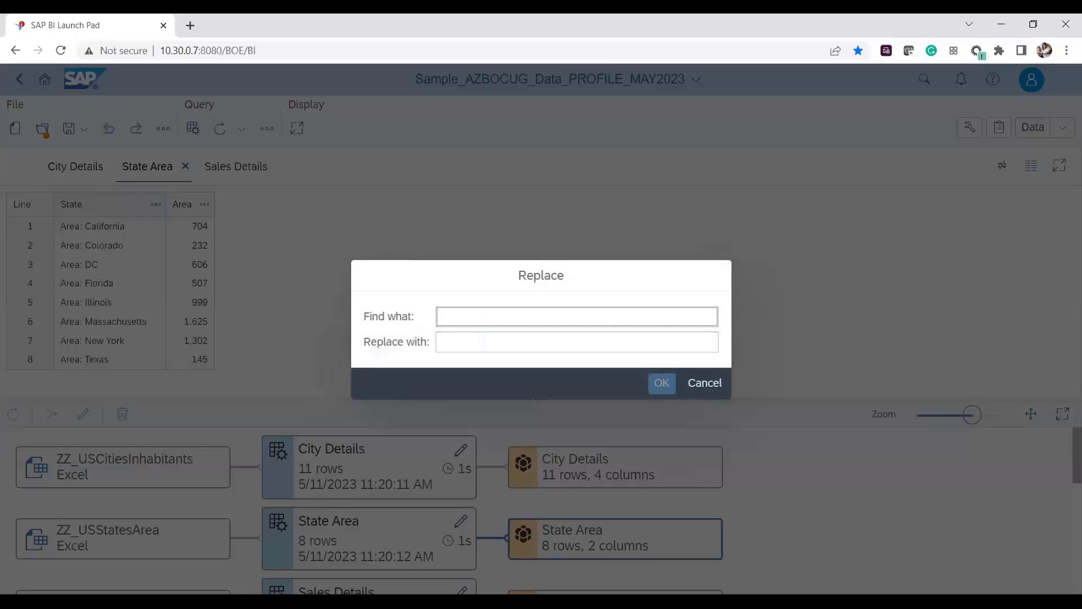
type("Area:")
key("Tab")
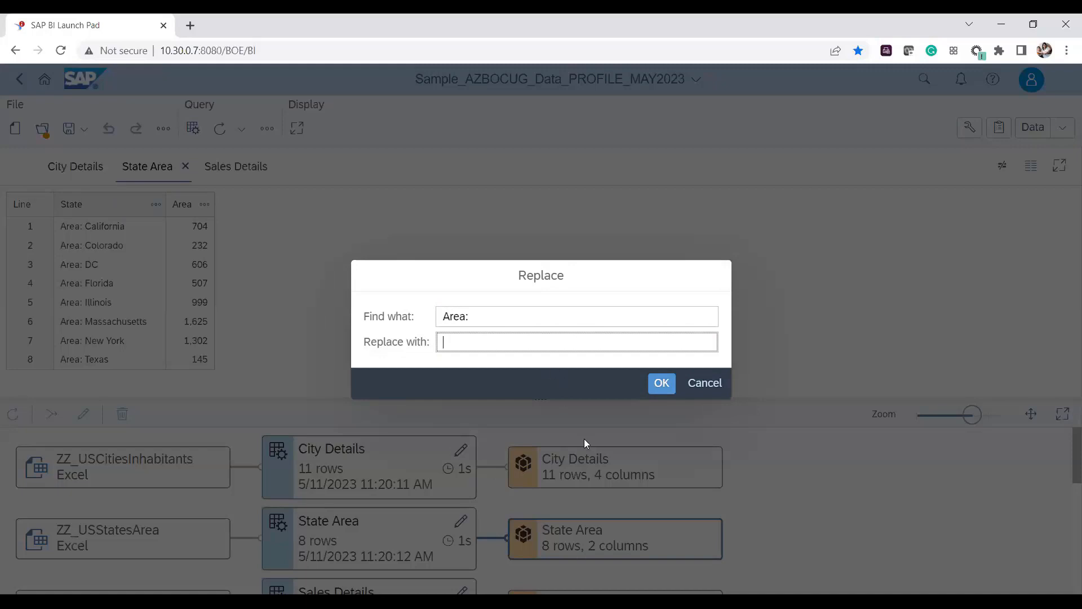
left_click(556, 315)
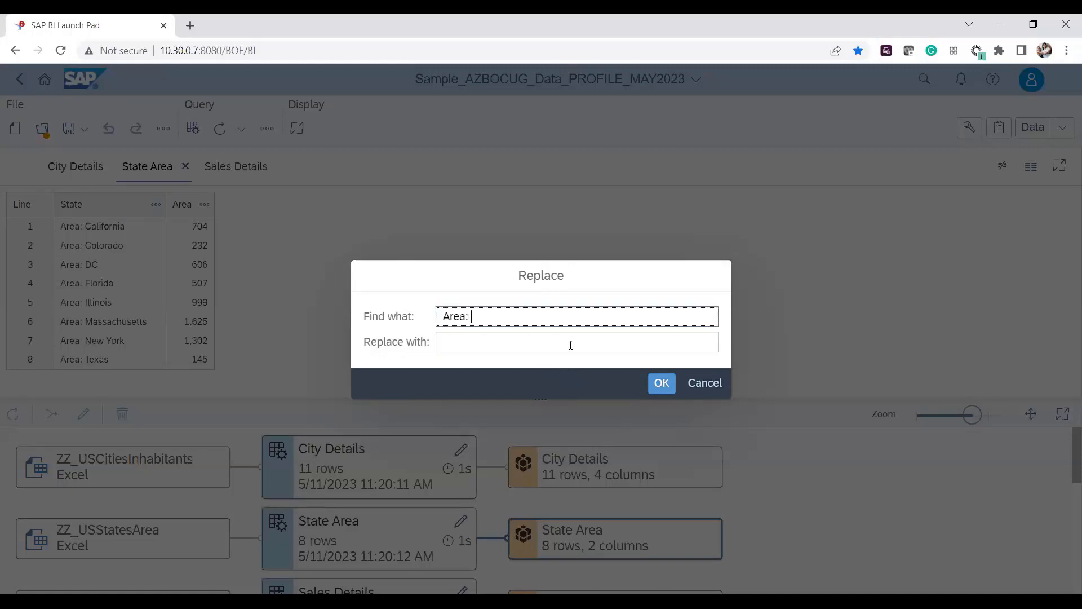
left_click(660, 382)
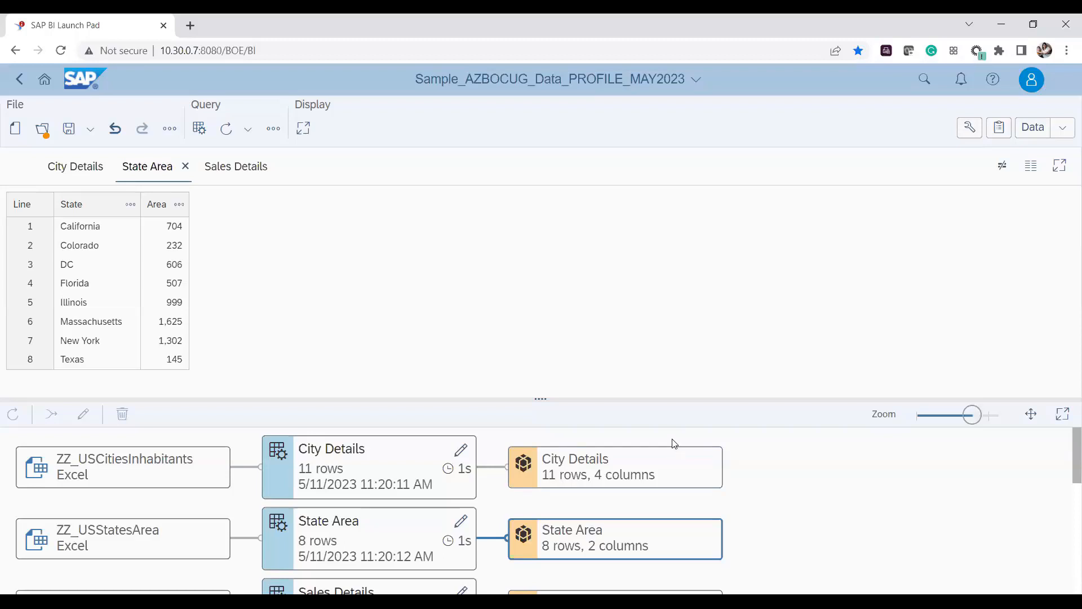
Convert the State column to upper case, switch it to lower case, and return it to upper case.
left_click(131, 205)
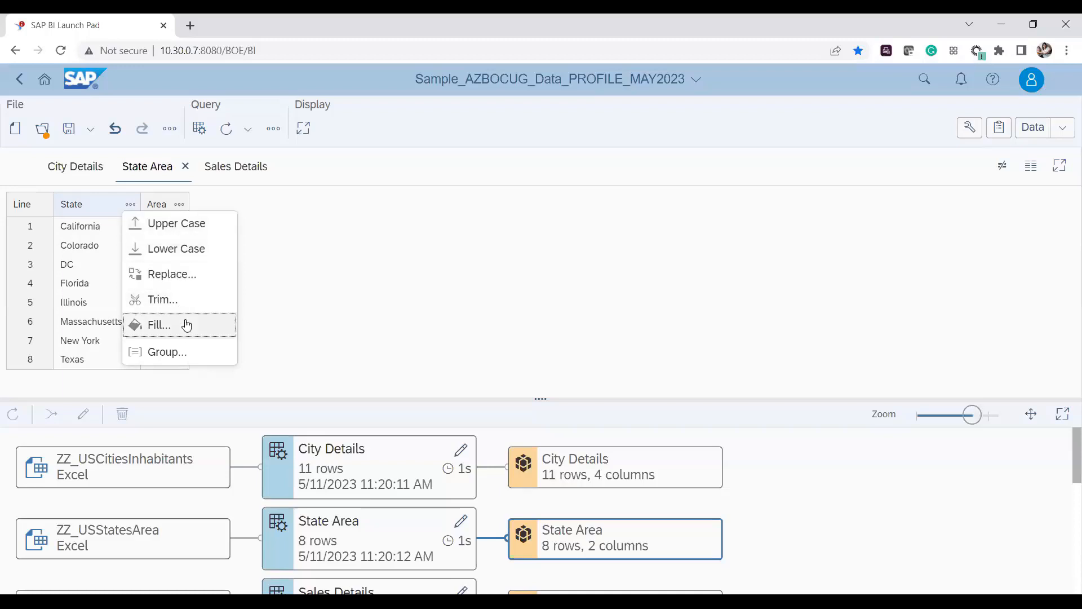
left_click(169, 225)
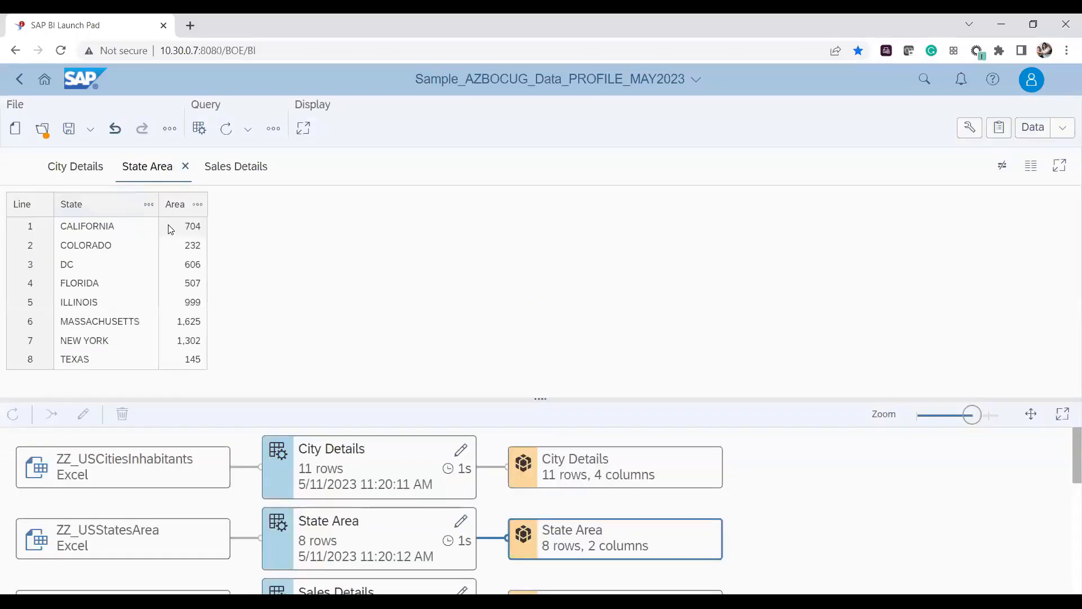
left_click(147, 206)
left_click(174, 249)
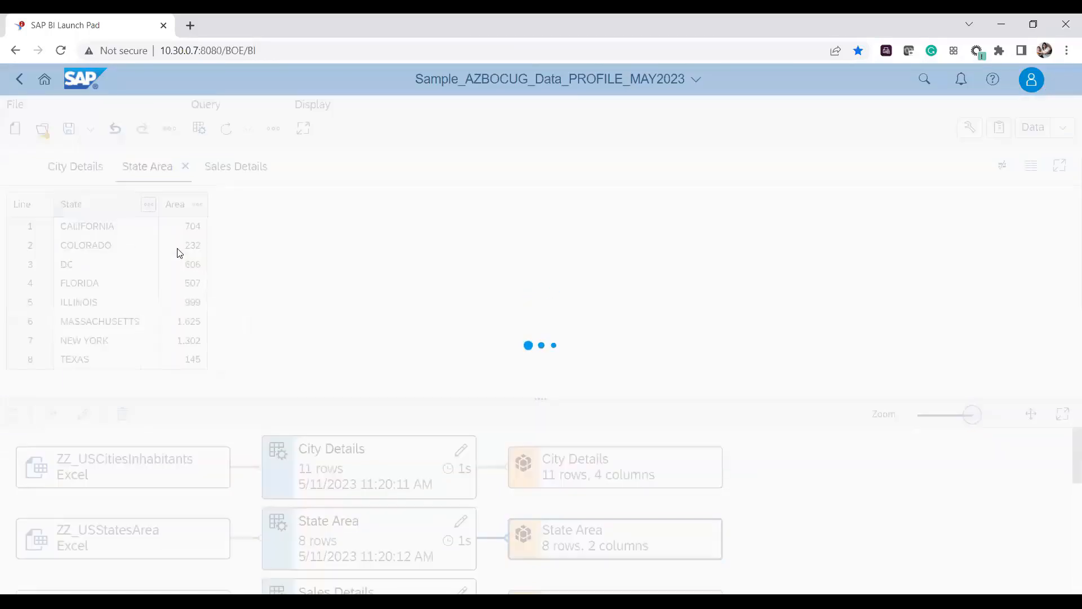
left_click(130, 204)
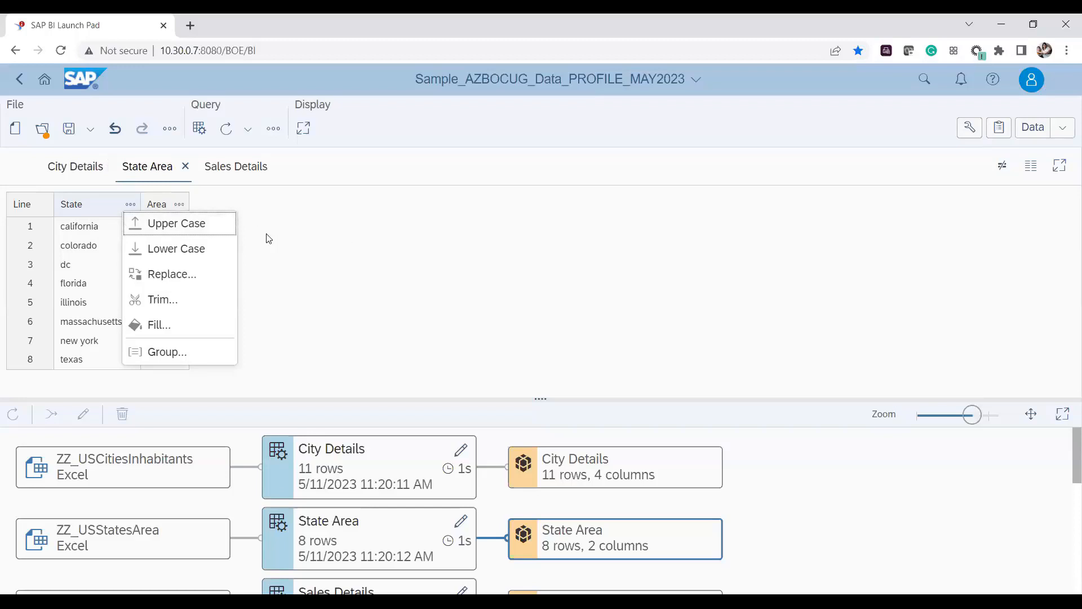
left_click(164, 224)
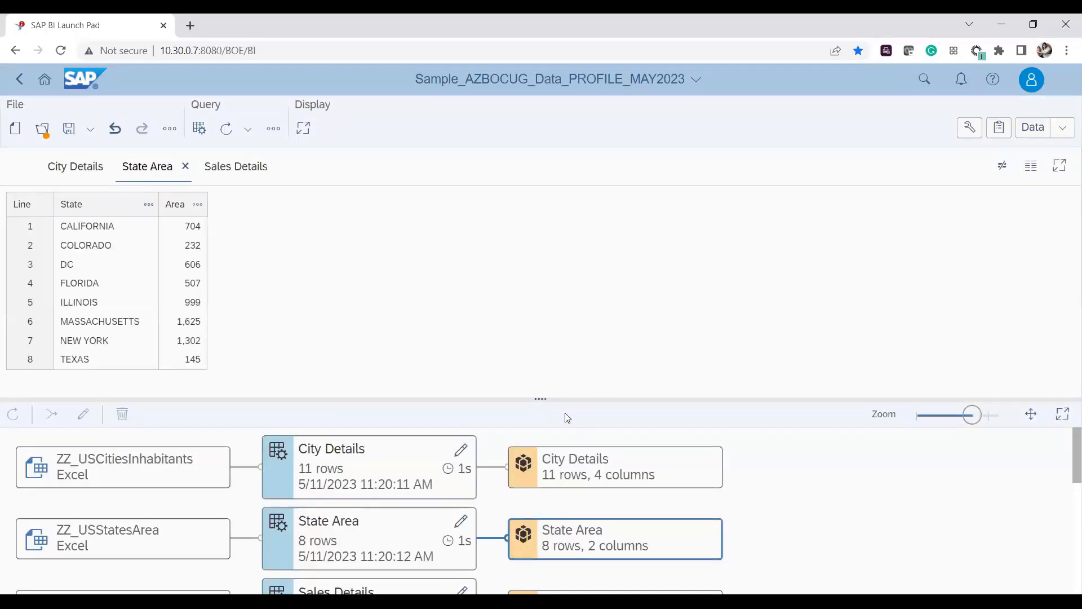
Give the data flow more room and show the State object of State Area in the document's object list.
left_click_drag(550, 399, 550, 353)
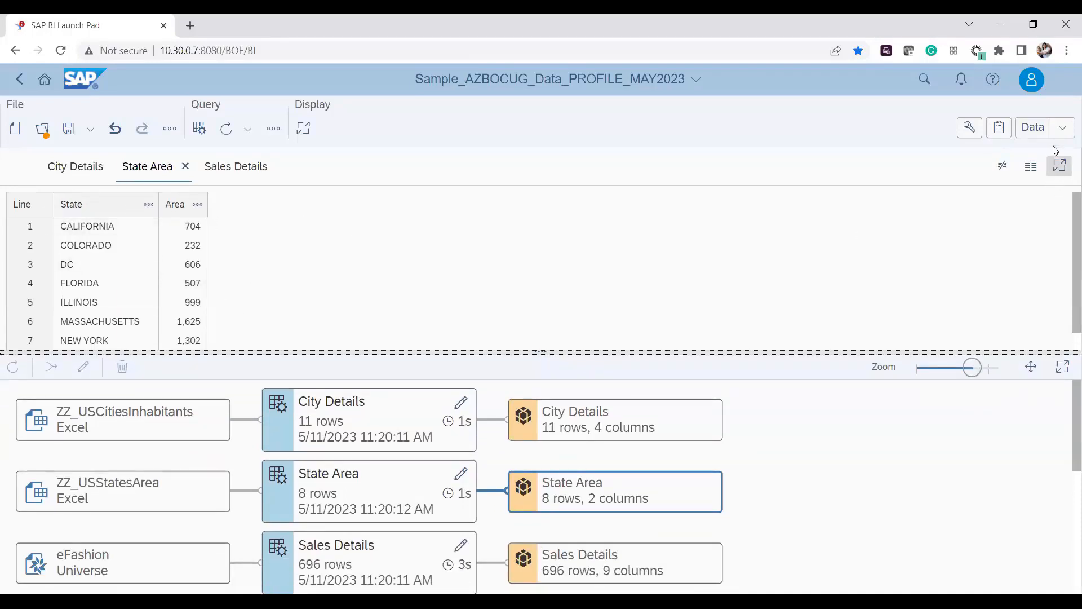
left_click(999, 129)
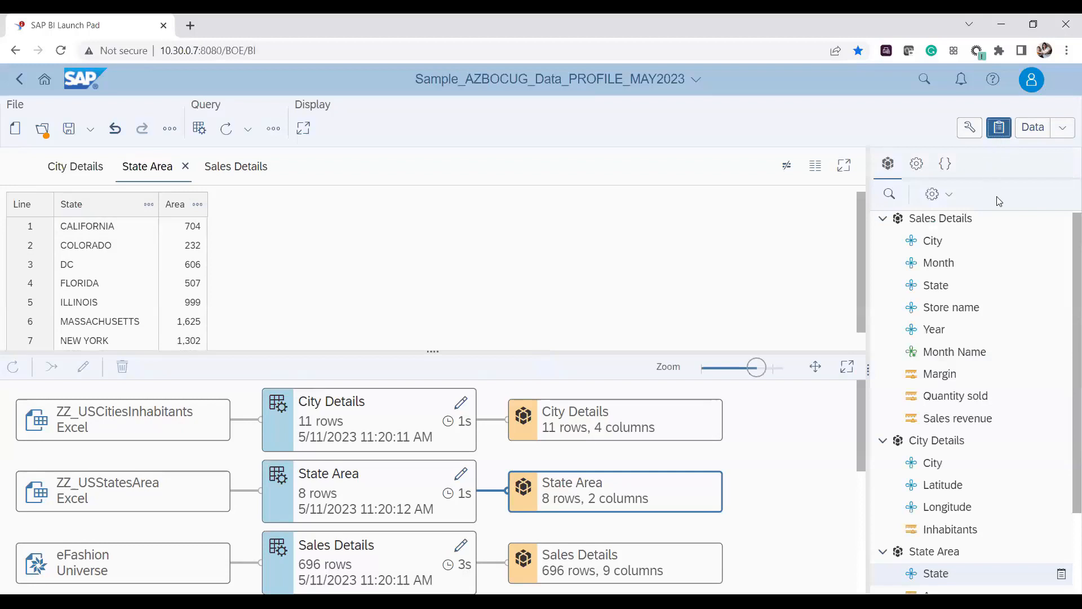
scroll(994, 431, "down", 3)
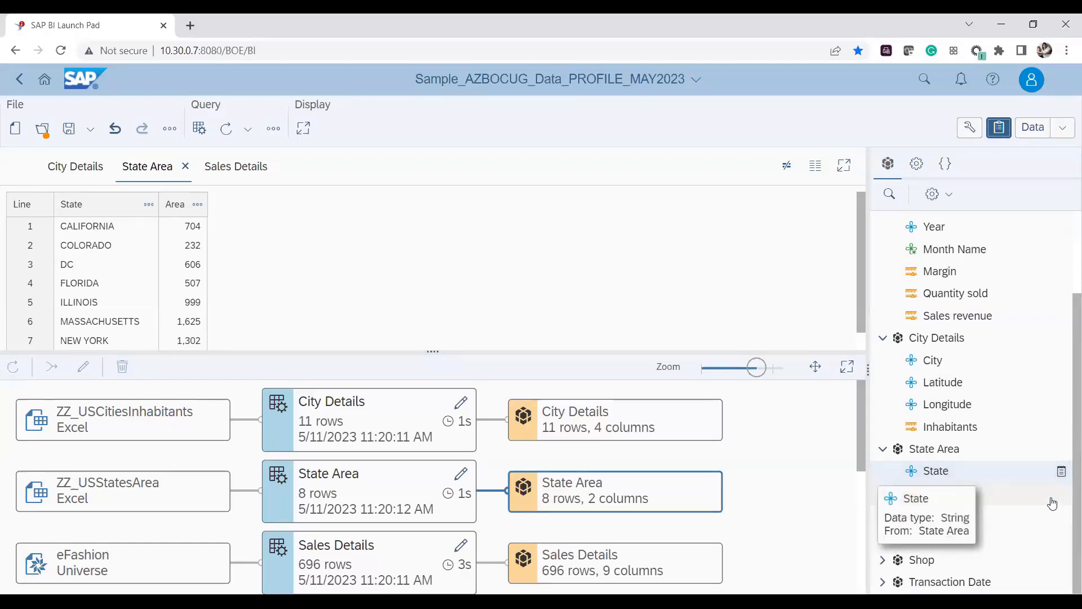
mouse_move(1060, 477)
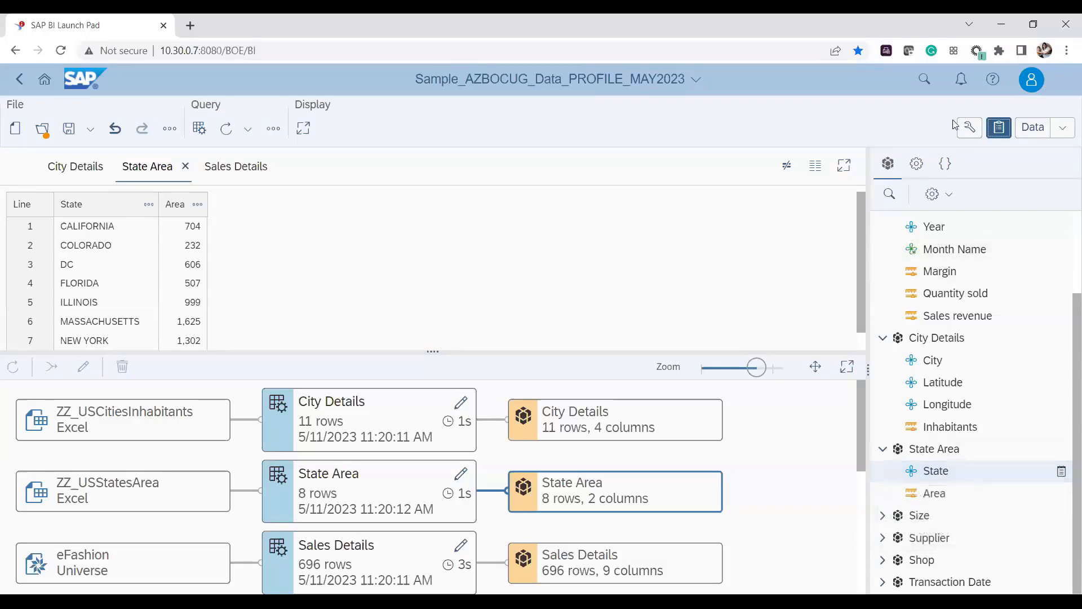
Examine the State object's general properties and its list of transformations.
left_click(970, 128)
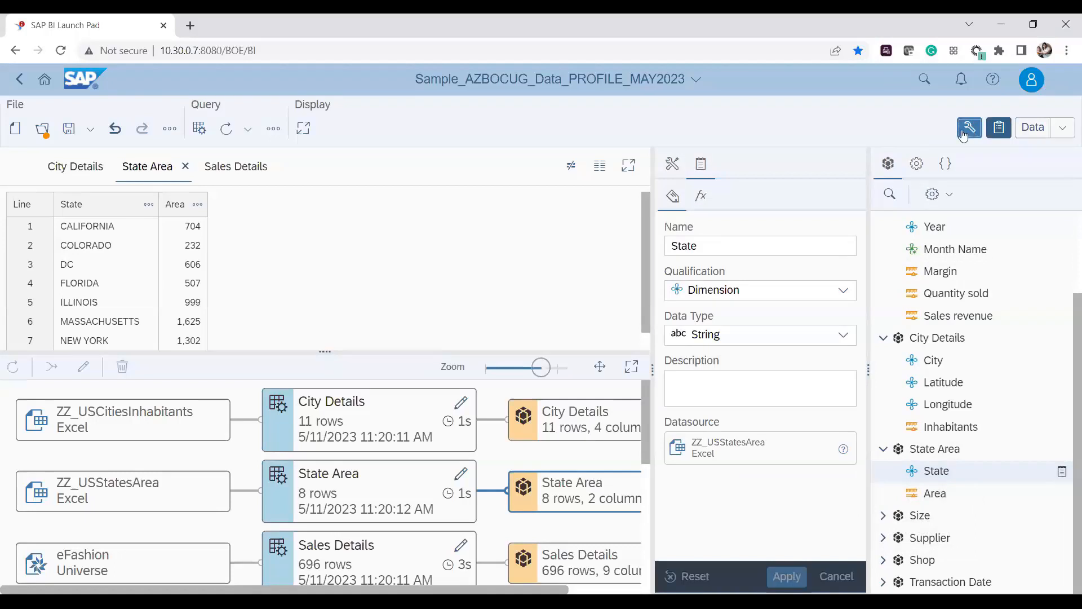
left_click(672, 164)
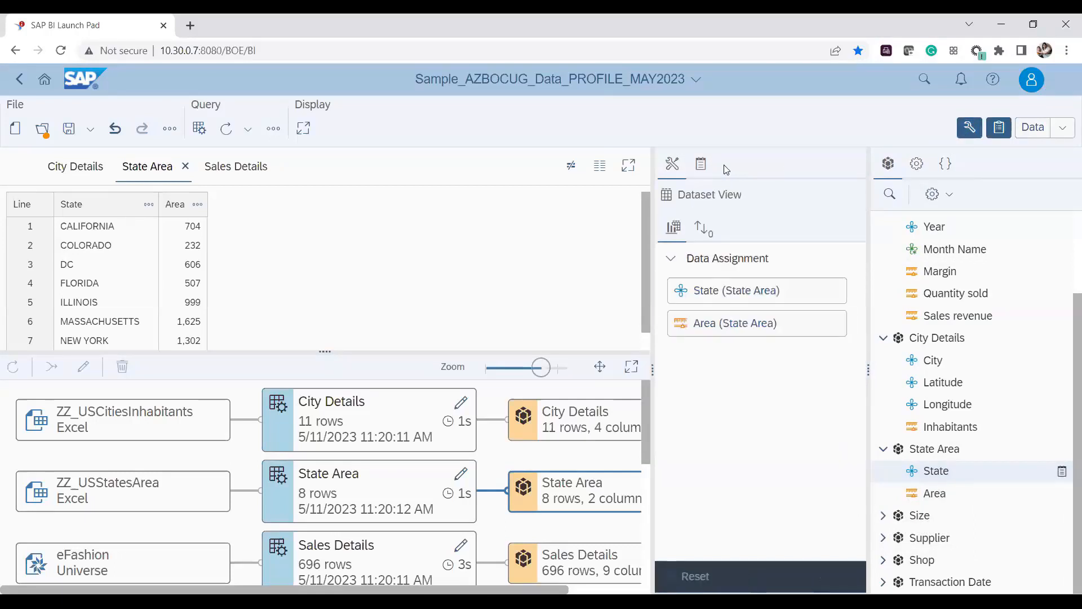
left_click(725, 166)
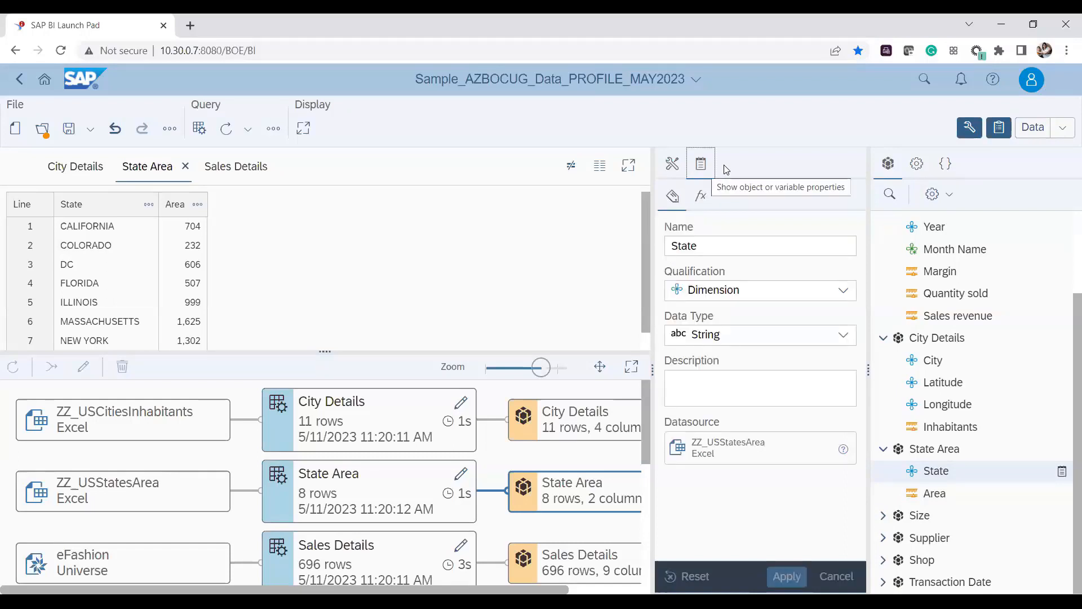
left_click(728, 251)
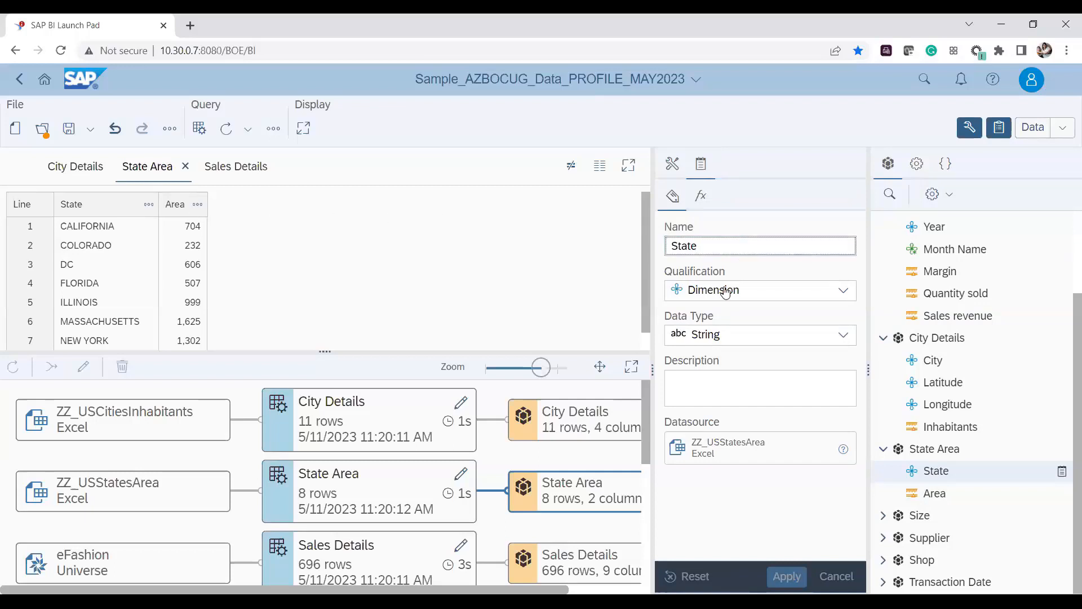
left_click(706, 207)
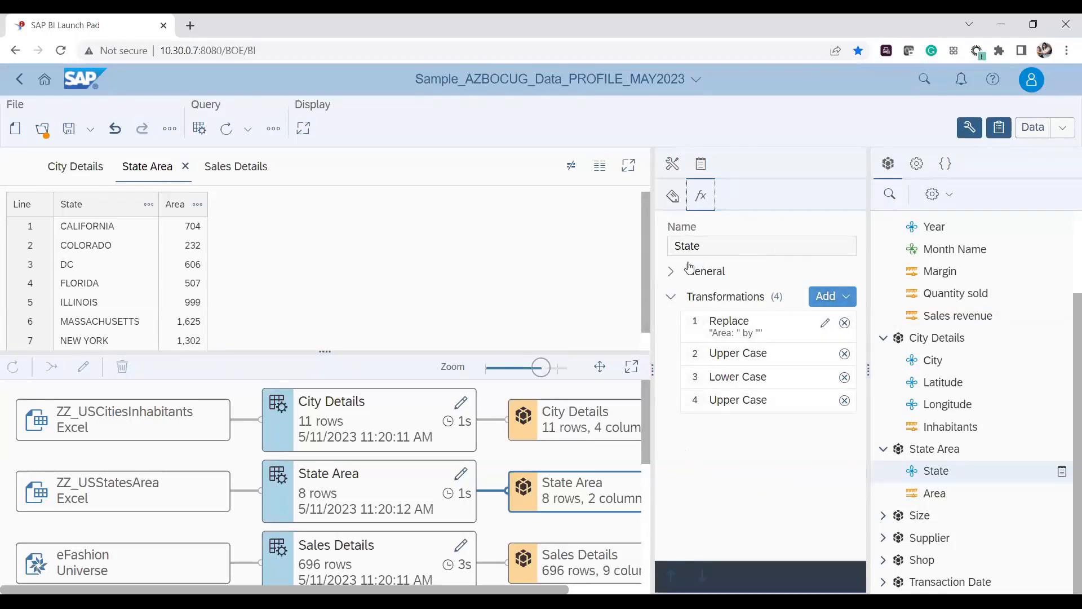
Delete State's last Upper Case transformation and set the Replace transformation to substitute "State Of: " for "Area: ".
left_click(845, 401)
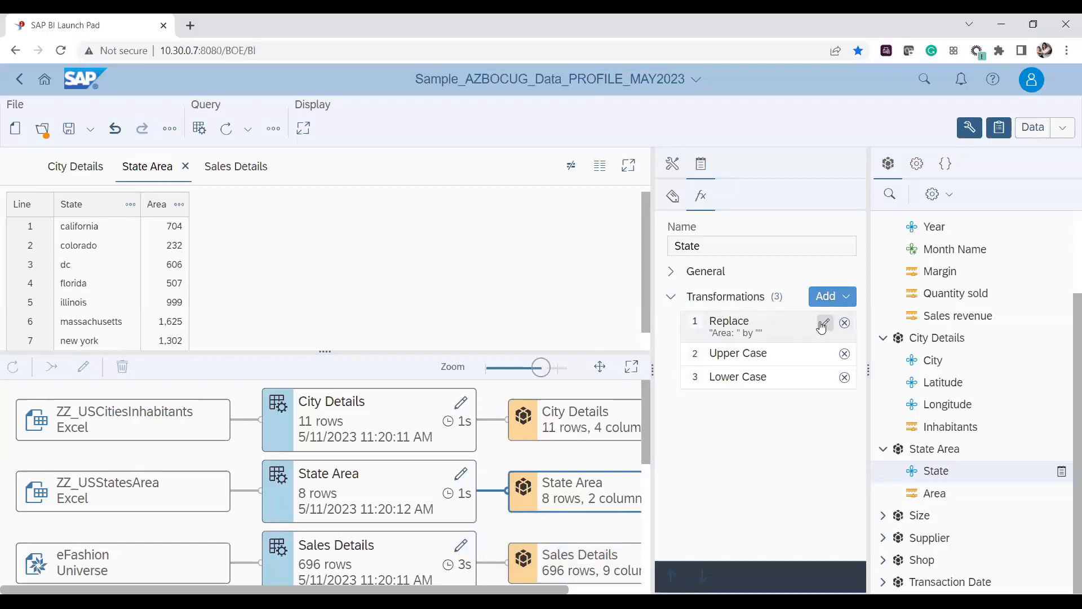
left_click(823, 324)
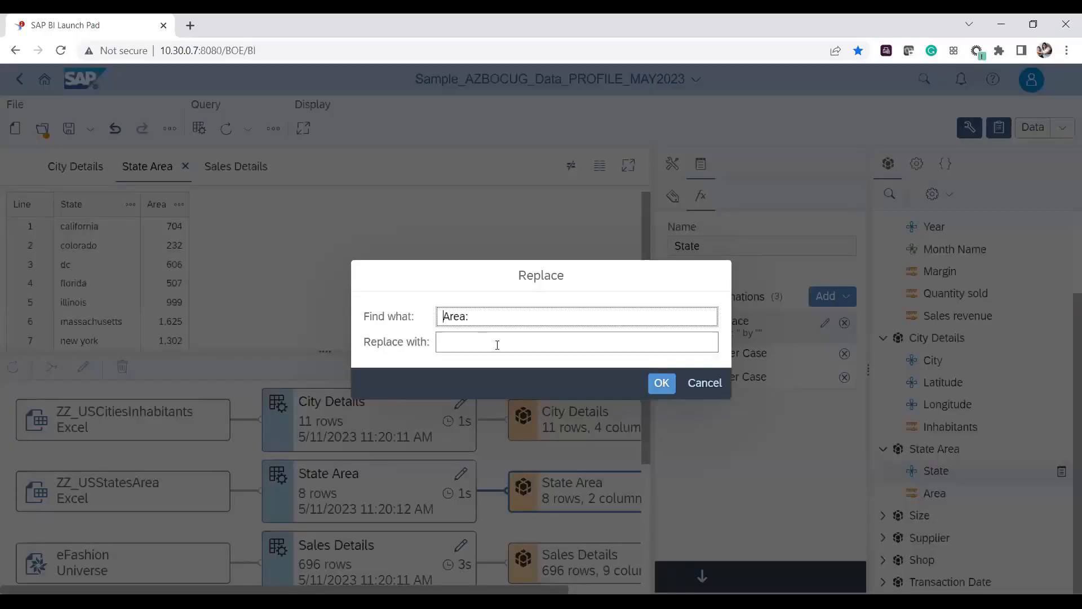
left_click(497, 343)
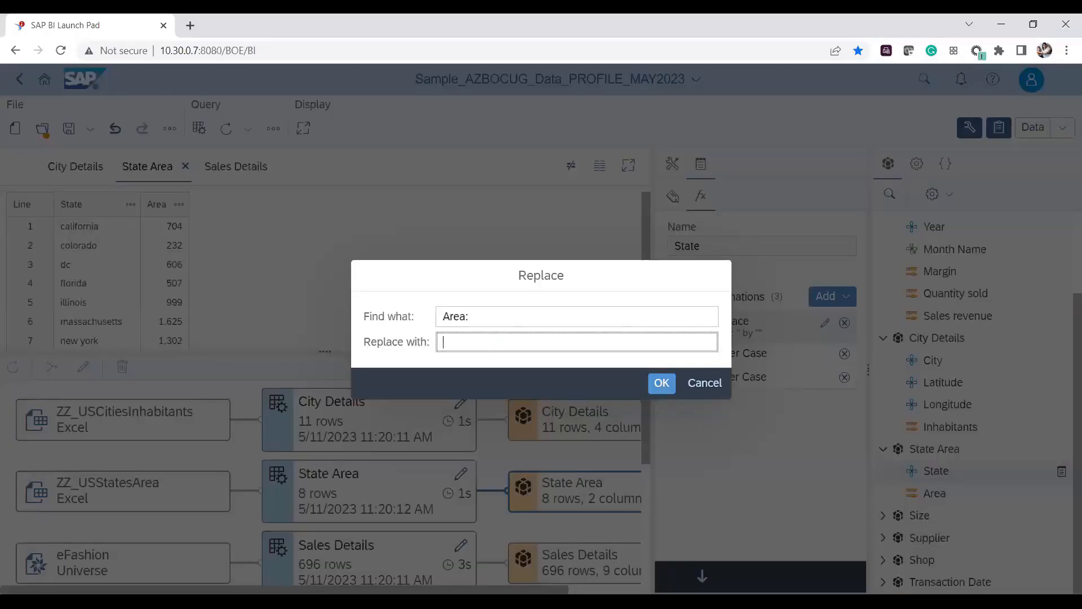
type("Sat")
type("tate Of:")
left_click(663, 383)
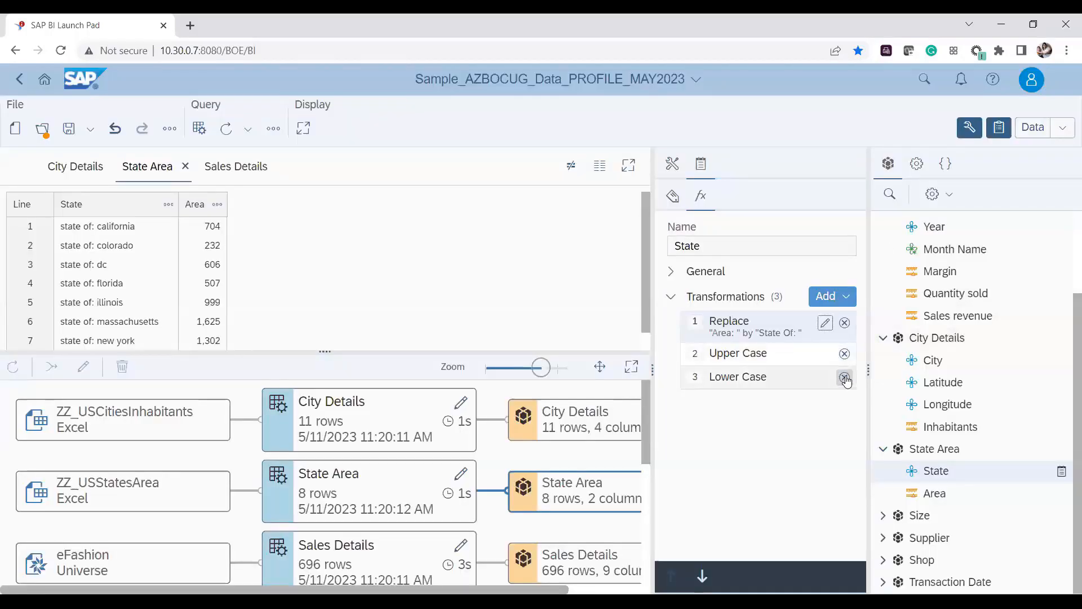
Delete the Lower Case transformation from State and review the object's general properties and remaining transformations.
left_click(844, 378)
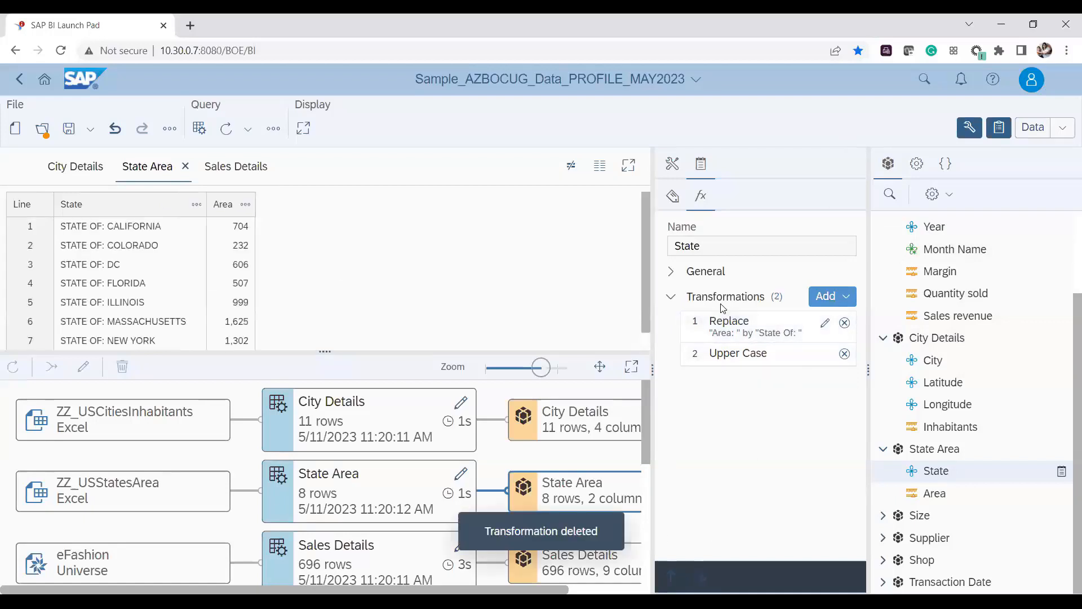
left_click(704, 204)
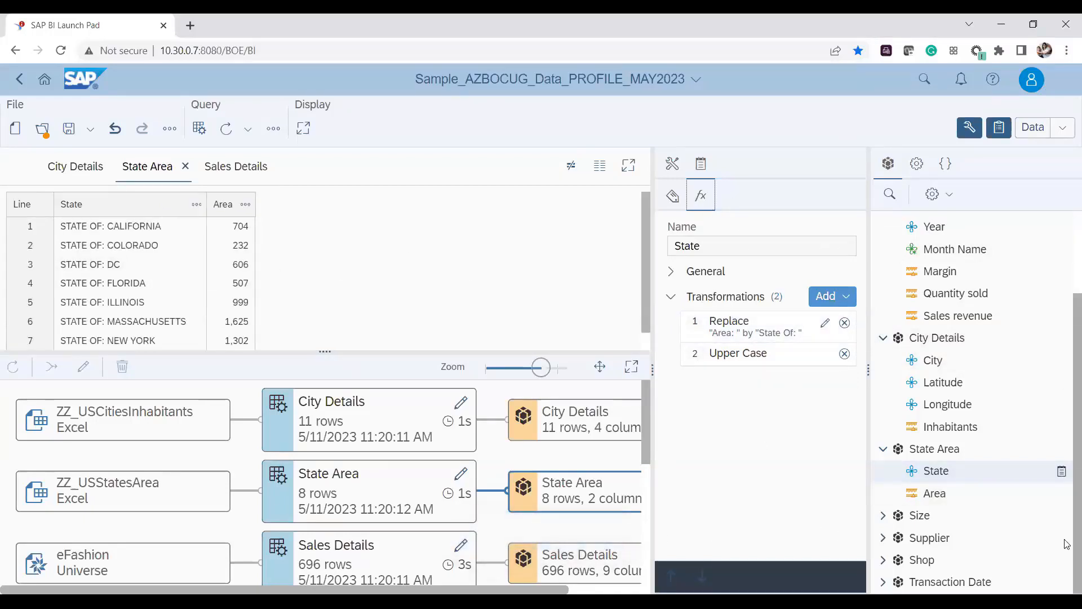
left_click(728, 430)
left_click(674, 198)
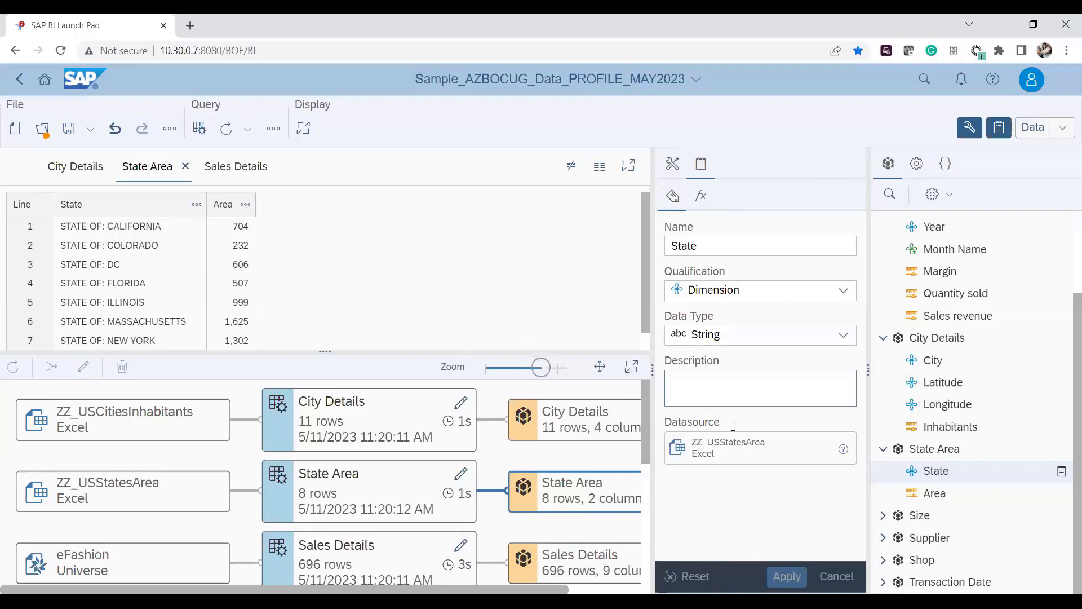
left_click(741, 397)
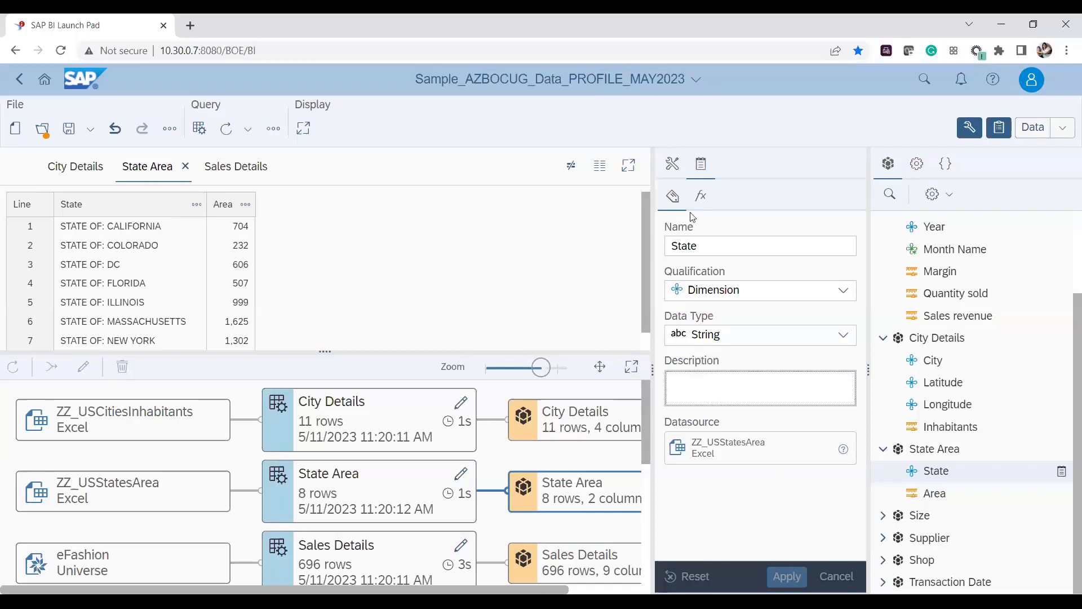
left_click(711, 204)
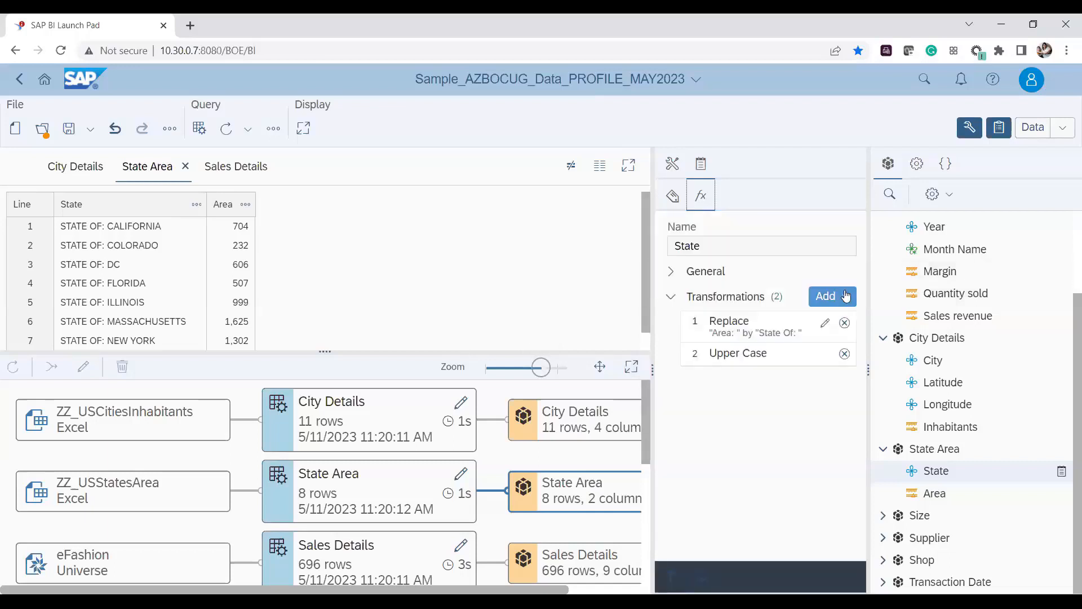
Clear the replacement text in State's Replace transformation so that "Area: " is replaced with nothing.
left_click(825, 326)
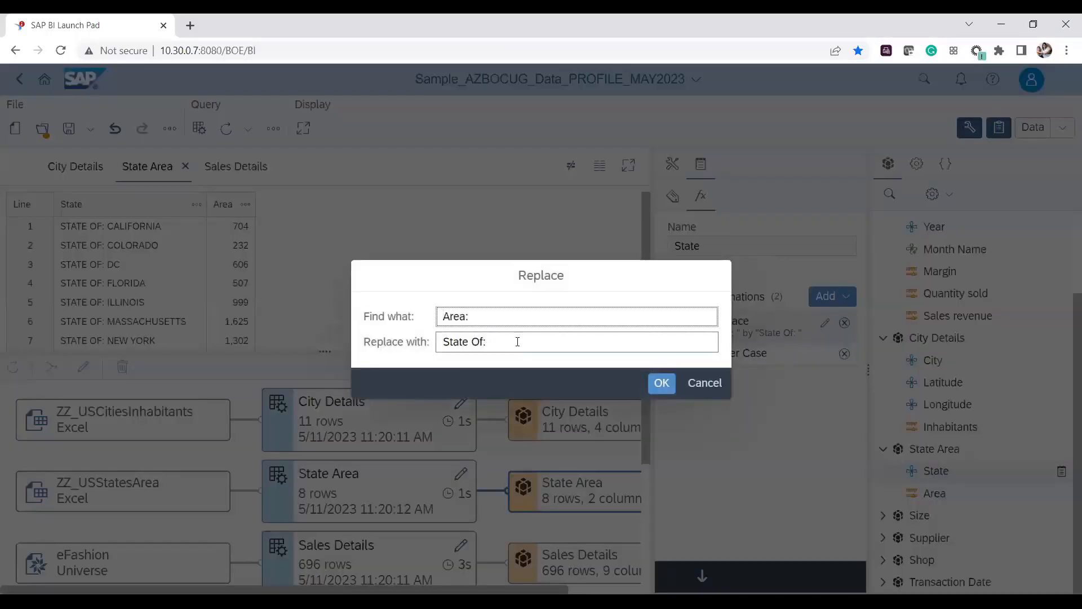
left_click_drag(515, 343, 293, 525)
key("BackSpace")
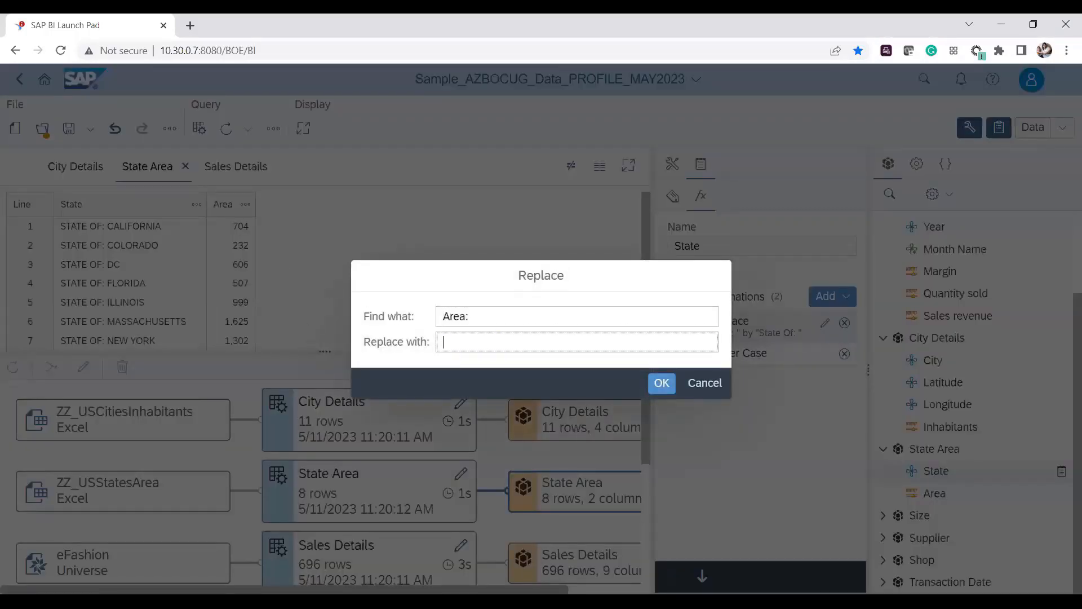
left_click(661, 384)
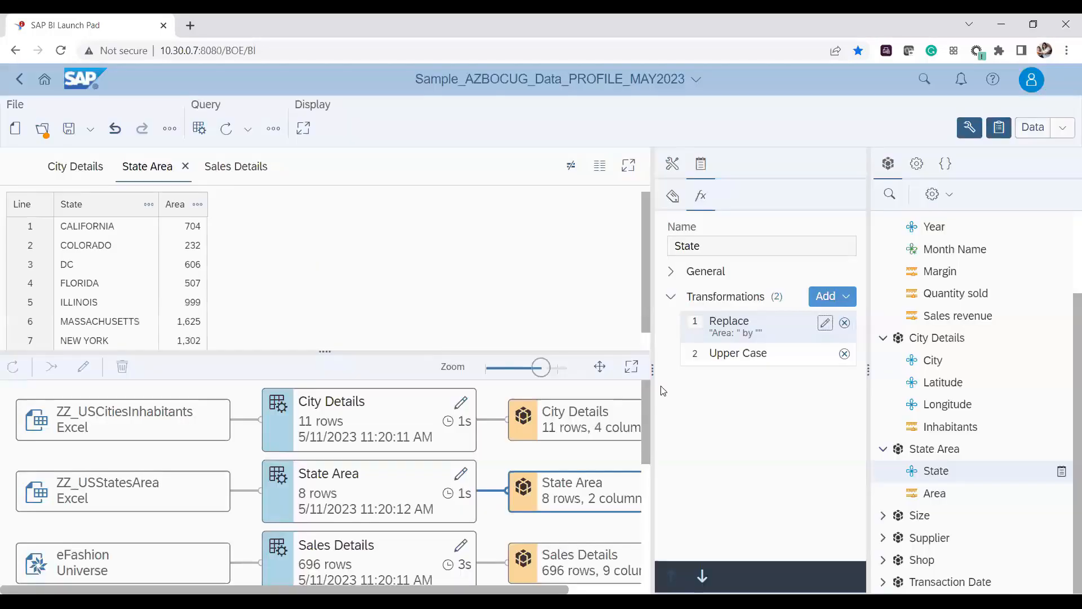
Delete the remaining Upper Case transformation from State and save the document.
left_click(844, 353)
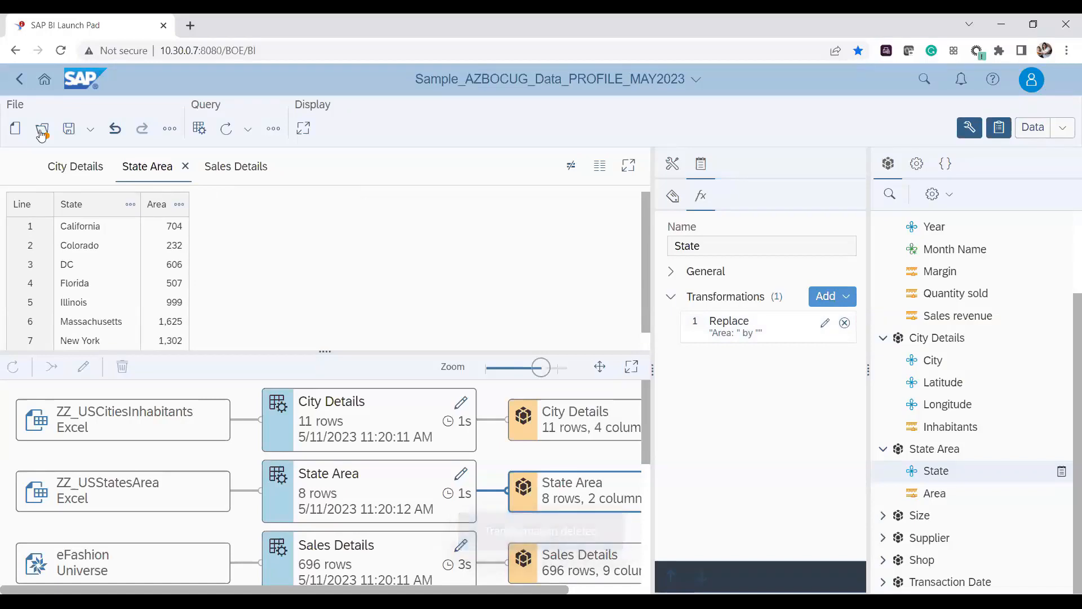
left_click(68, 129)
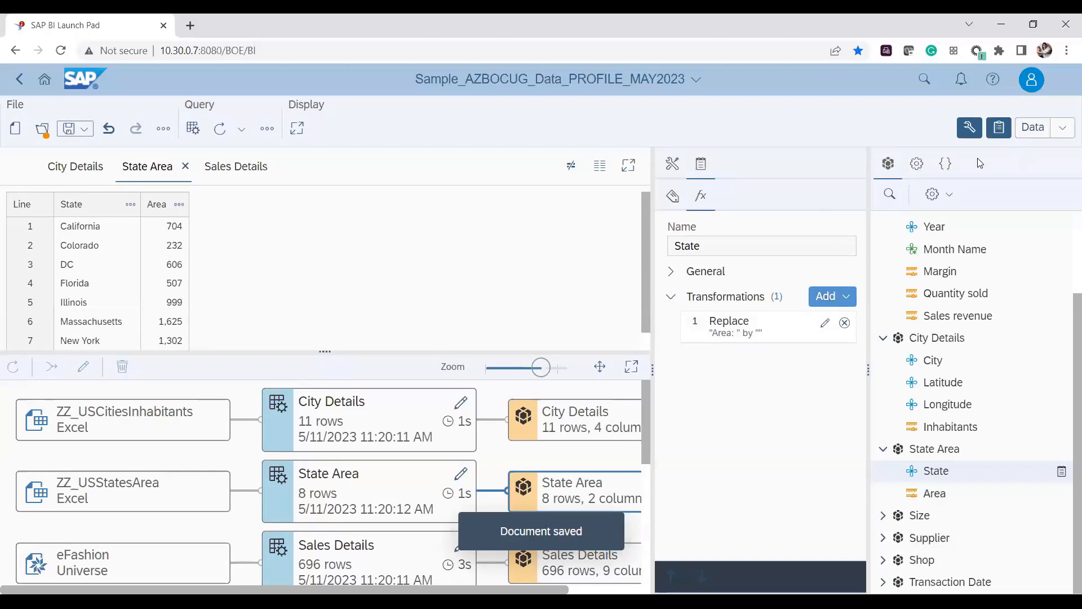
Hide both side panels and enlarge the data flow diagram to view its sources and datasets.
left_click(999, 129)
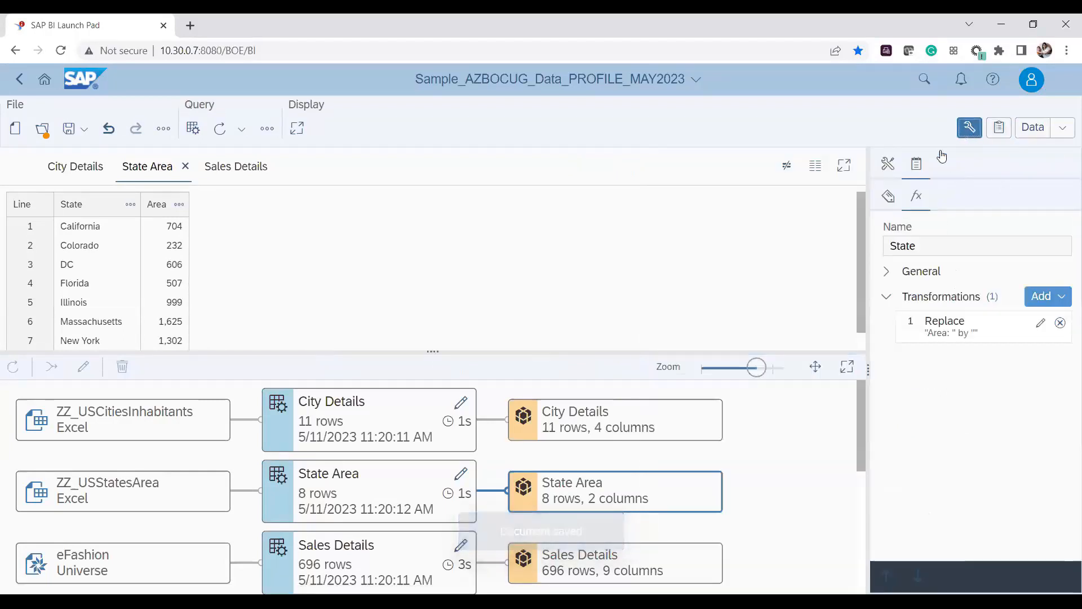
left_click(969, 128)
left_click_drag(533, 351, 536, 272)
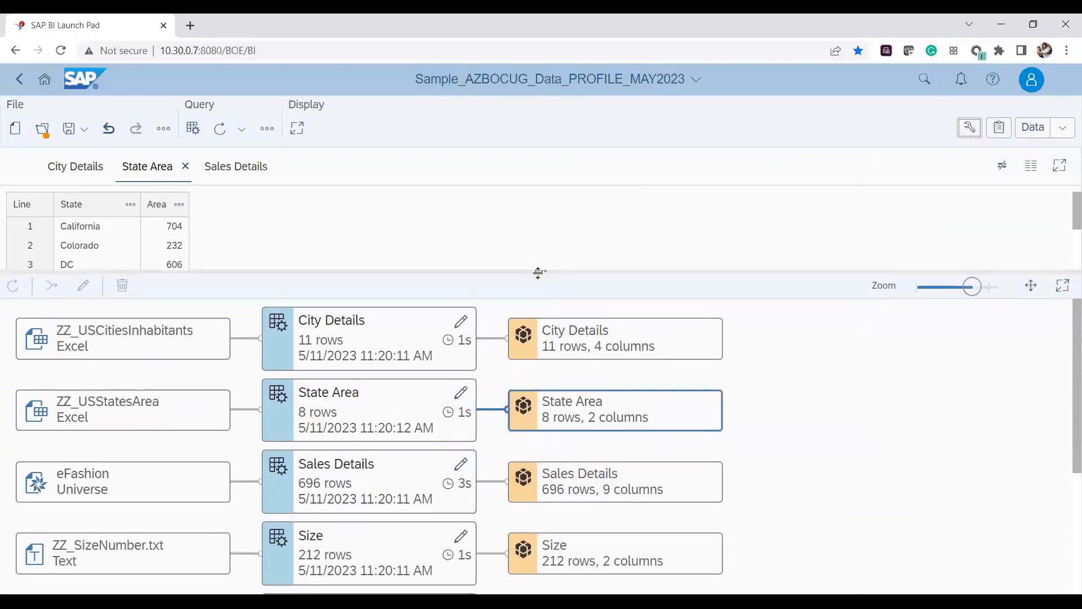
scroll(790, 515, "down", 4)
scroll(812, 527, "up", 4)
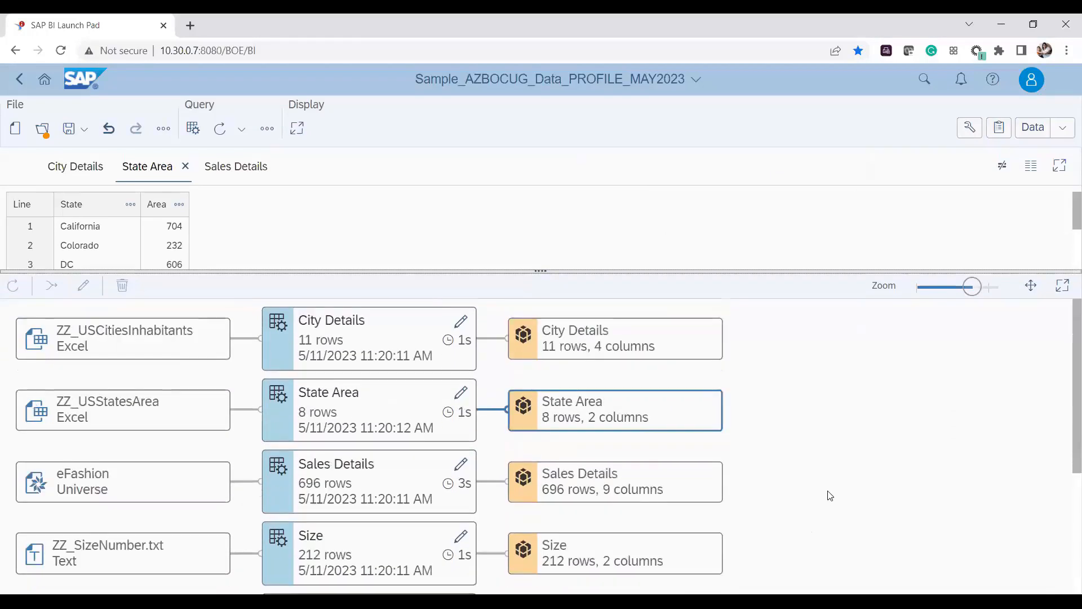
Display the Sales Details dataset and resize the preview to review its facet lists.
left_click(627, 489)
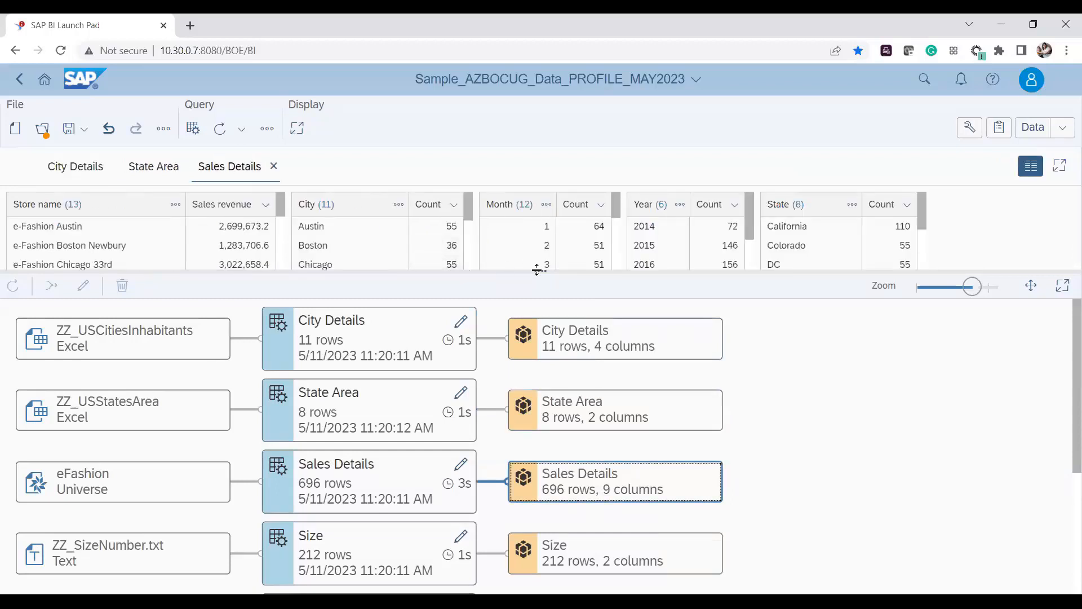
left_click_drag(537, 271, 519, 431)
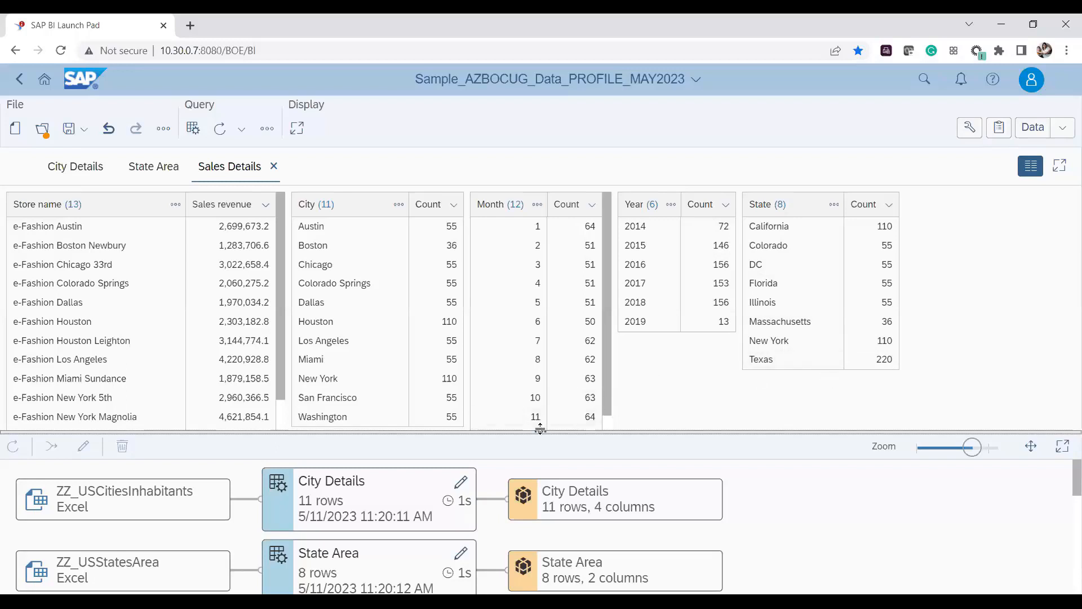
left_click_drag(539, 433, 541, 349)
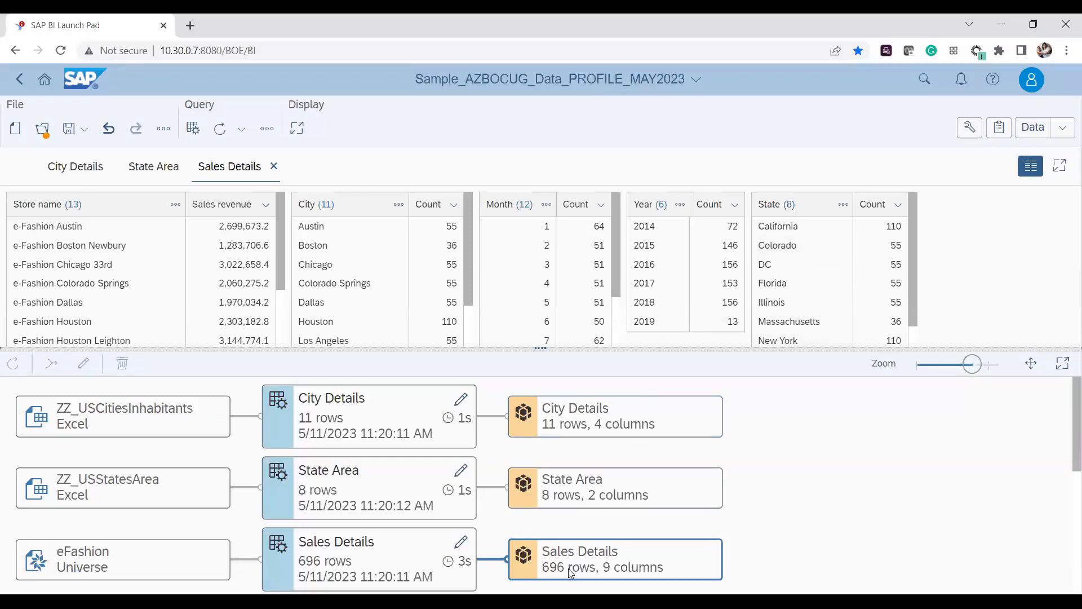
Create a Left join cube with Sales Details as primary and State Area as secondary, keyed on State.
left_click(604, 494)
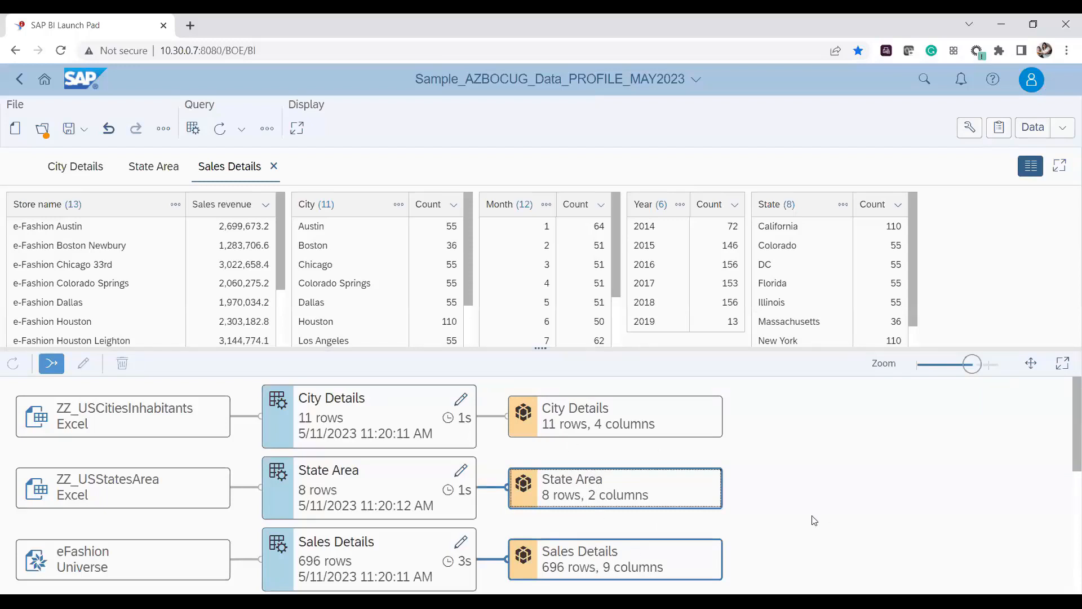
left_click(51, 364)
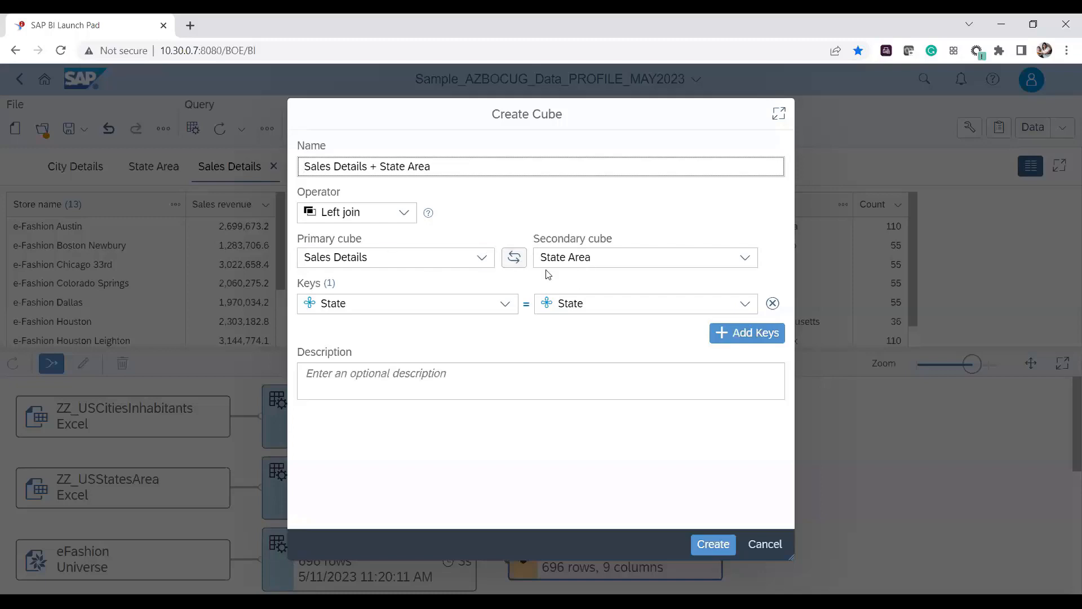
left_click(398, 217)
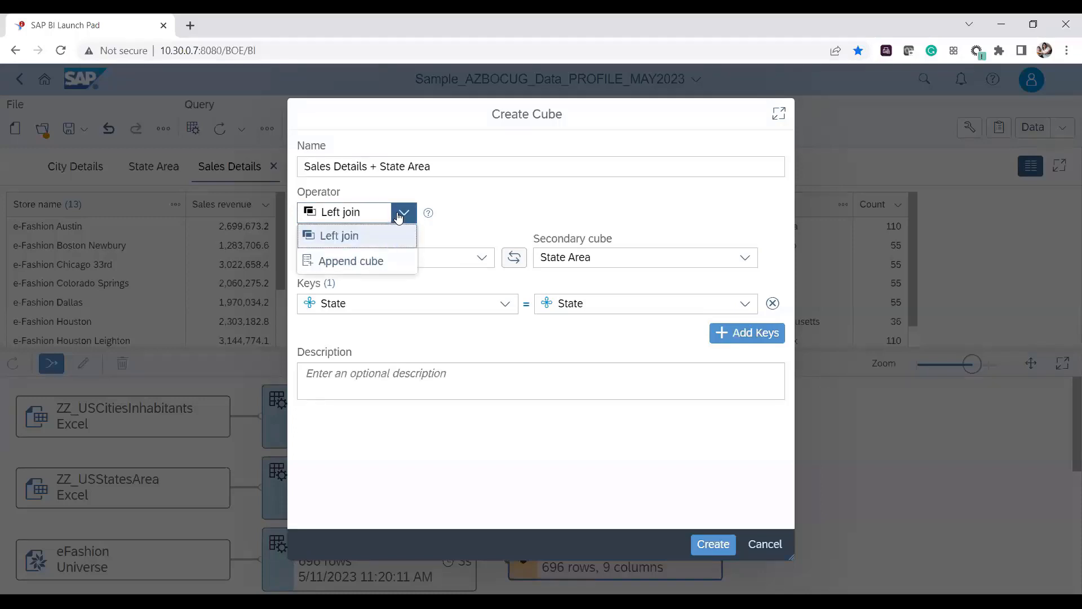
left_click(557, 213)
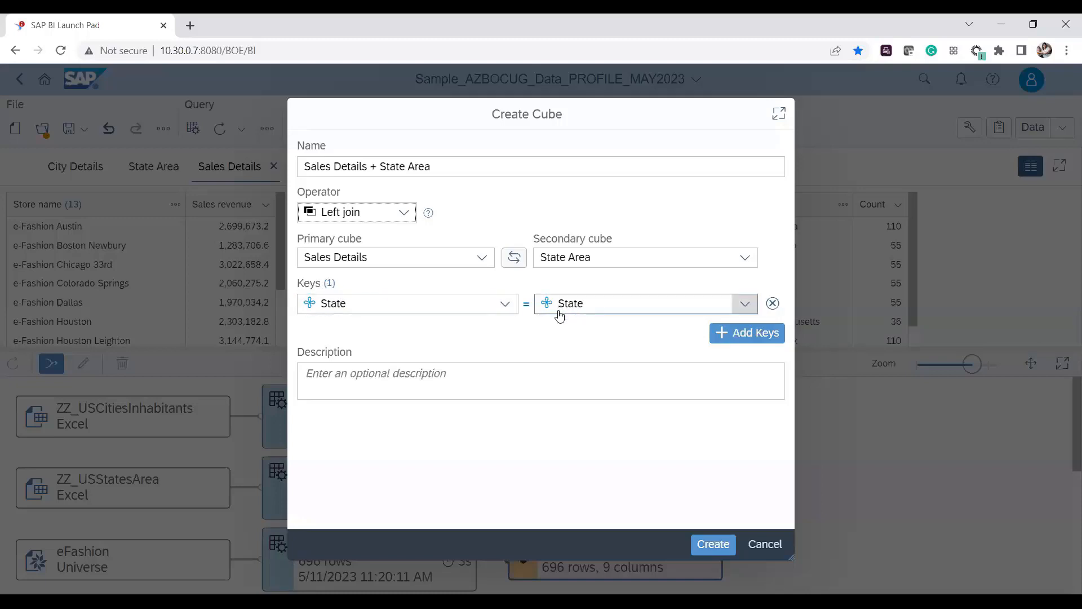
left_click(750, 341)
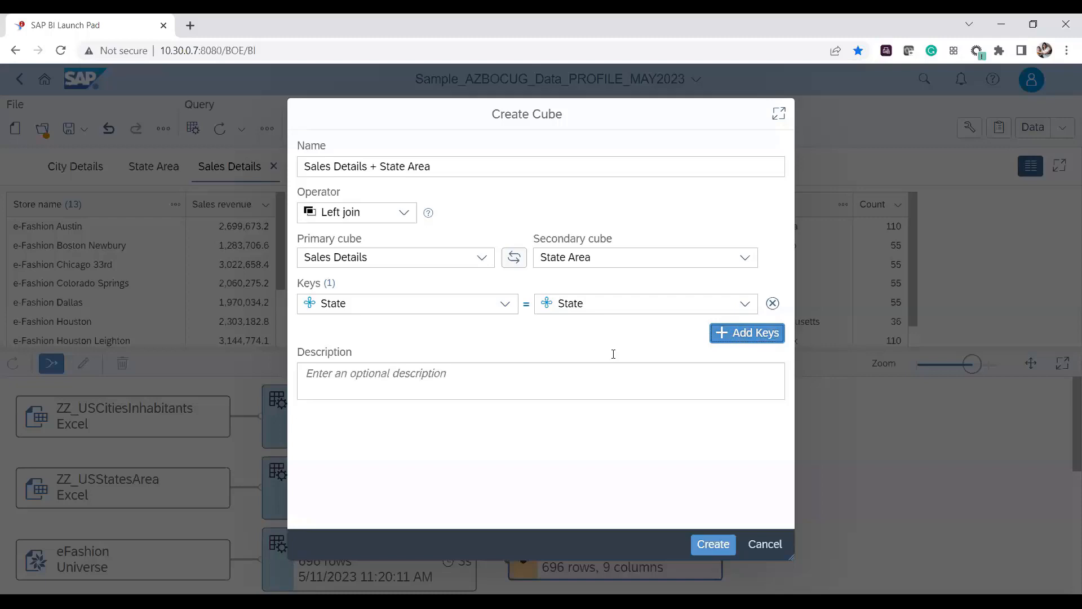
left_click(514, 261)
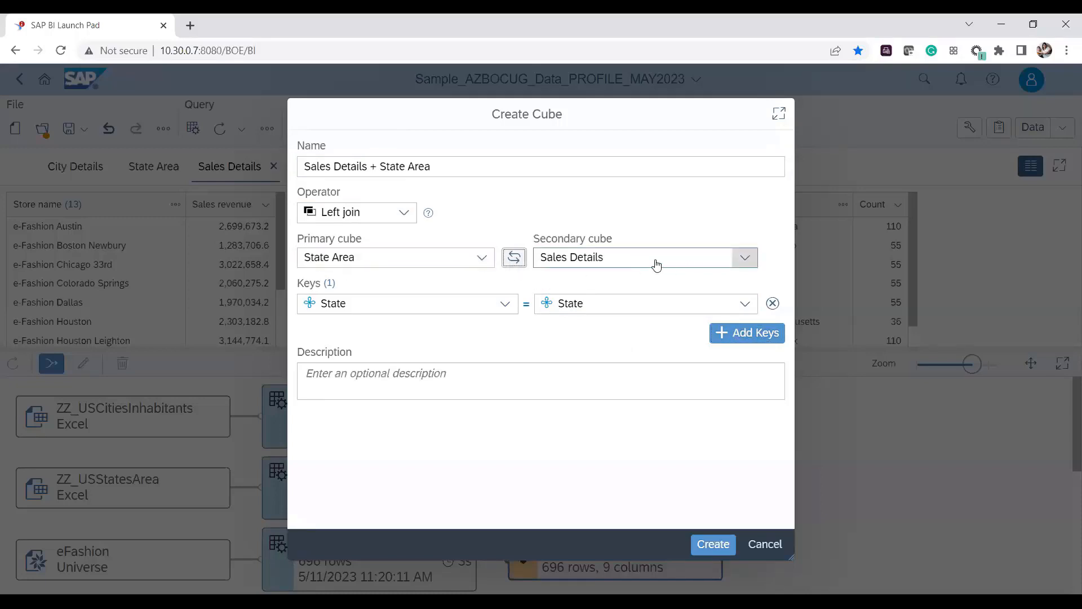
left_click(517, 262)
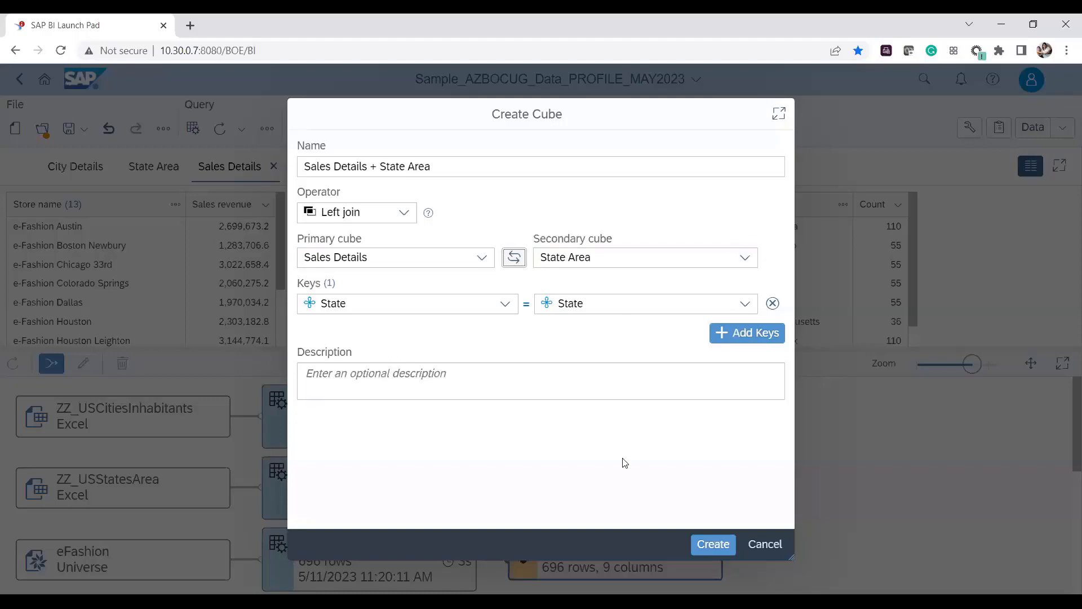
left_click(713, 545)
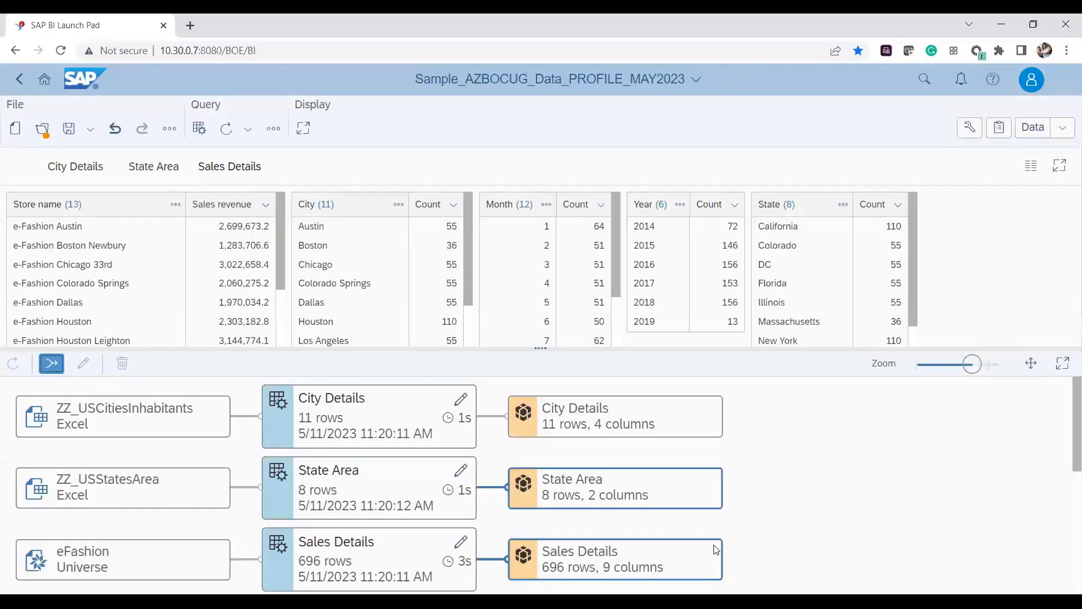
Examine how the Sales Details + State Area cube links to its source cubes, and view its rows in an enlarged preview.
left_click_drag(533, 347, 538, 181)
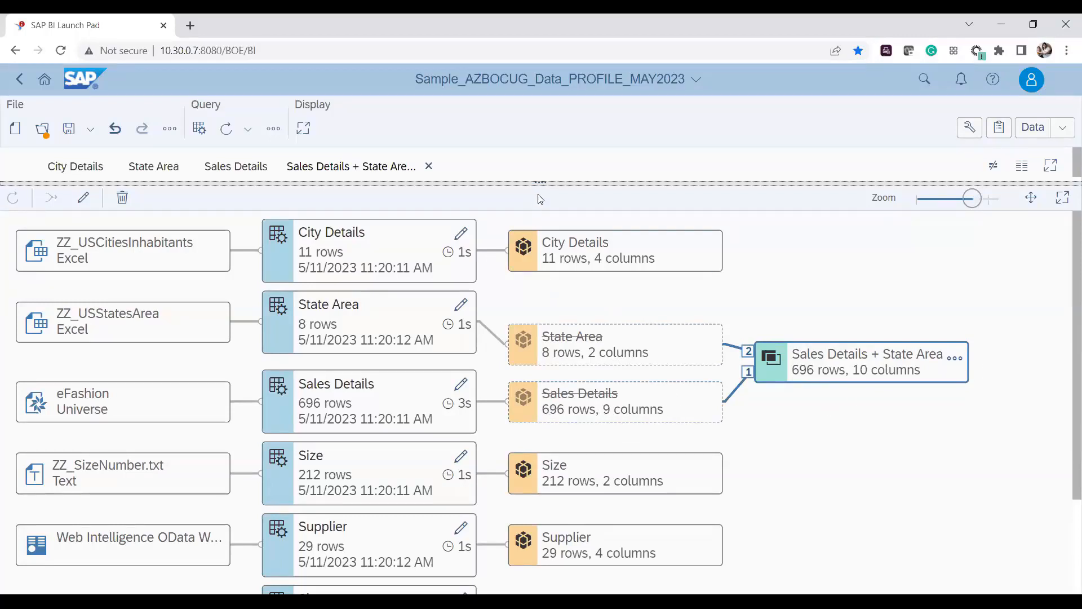
left_click_drag(542, 183, 552, 407)
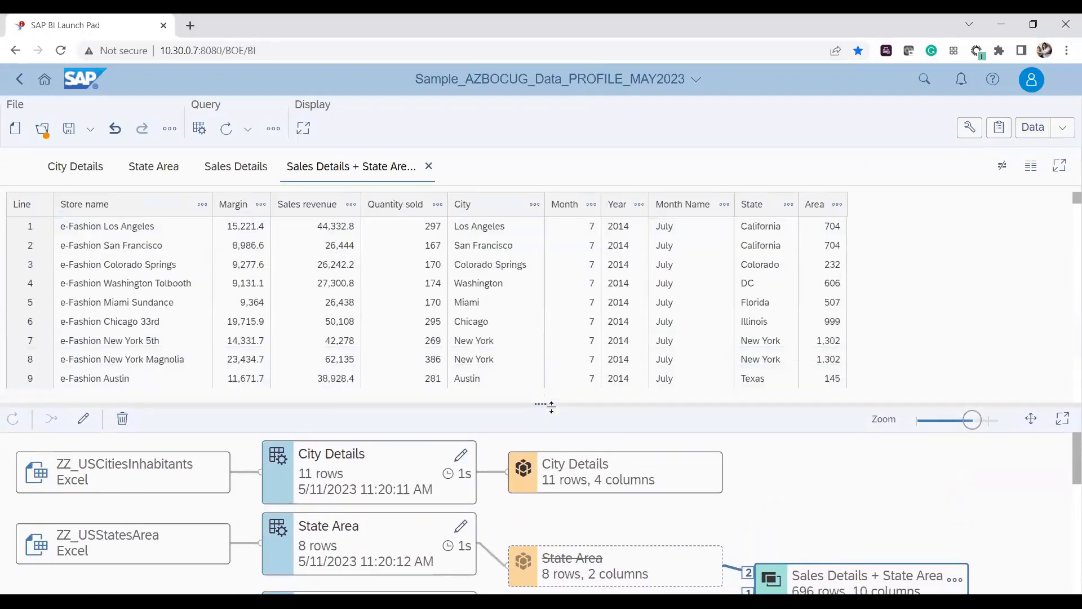
scroll(524, 279, "down", 4)
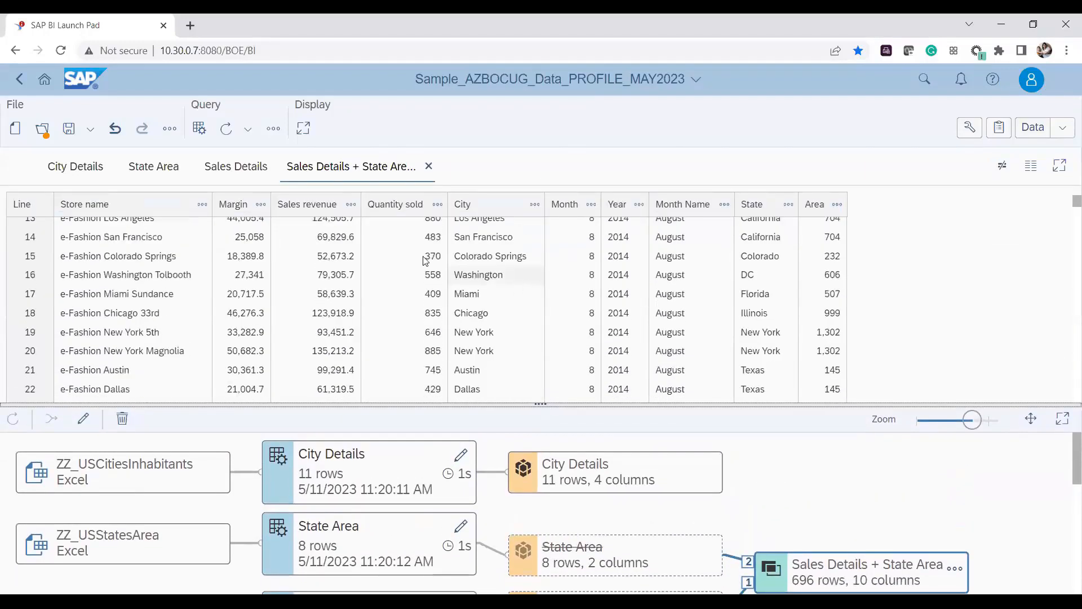
left_click(535, 206)
left_click(812, 239)
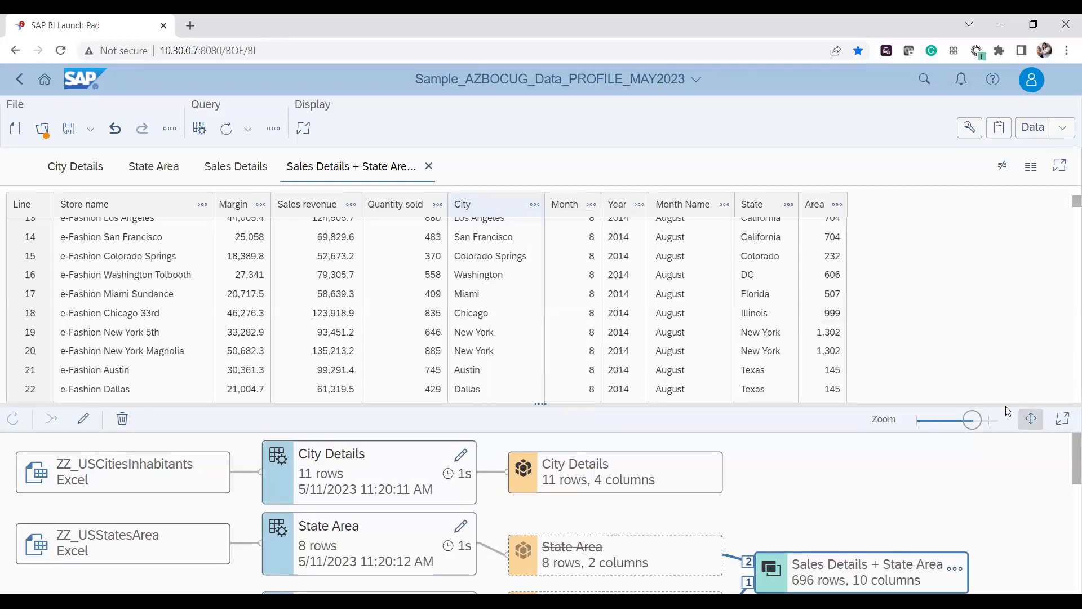
left_click(863, 572)
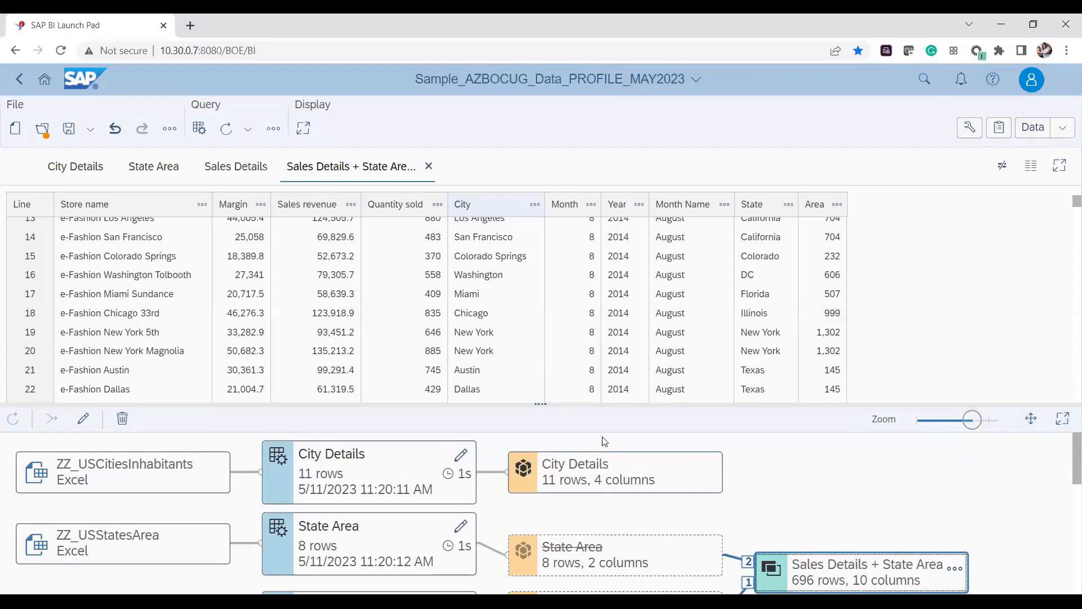
left_click_drag(545, 406, 512, 511)
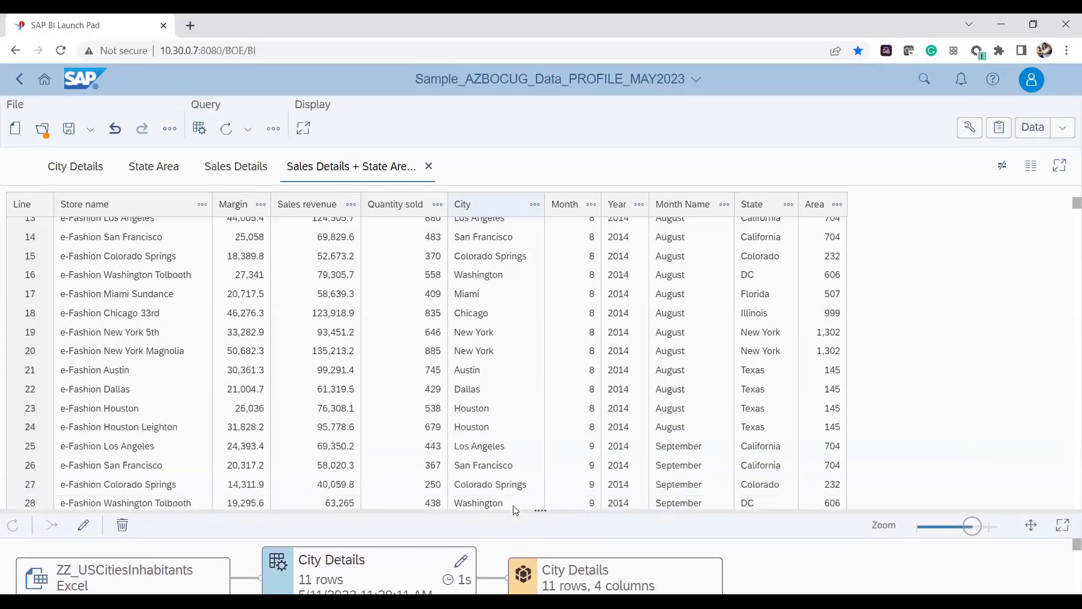
Review the Area values across the joined rows and switch the cube's preview to facet view.
scroll(1066, 299, "up", 5)
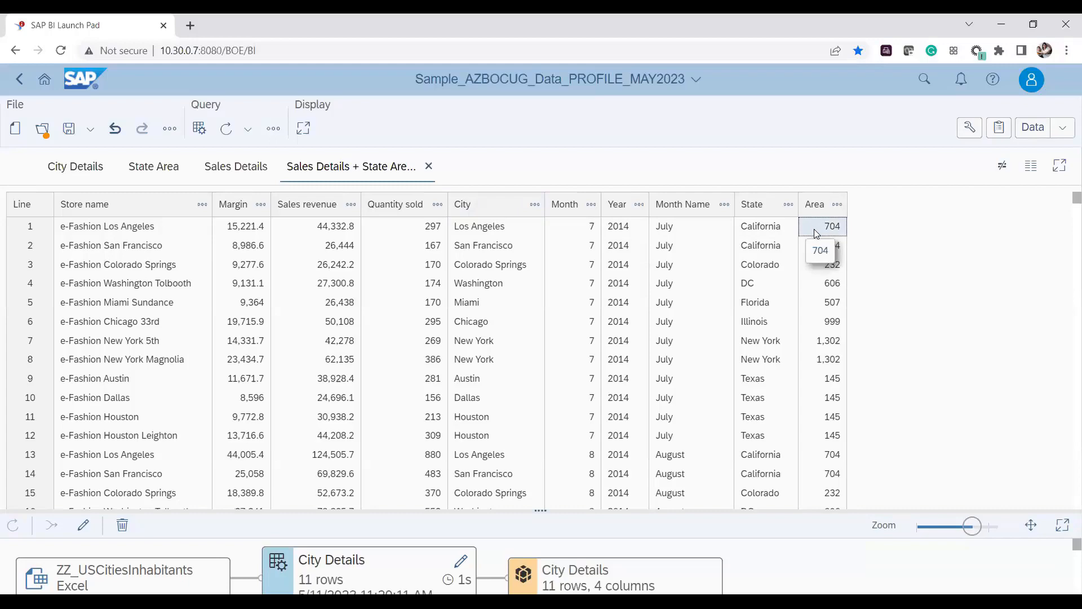
scroll(895, 292, "down", 17)
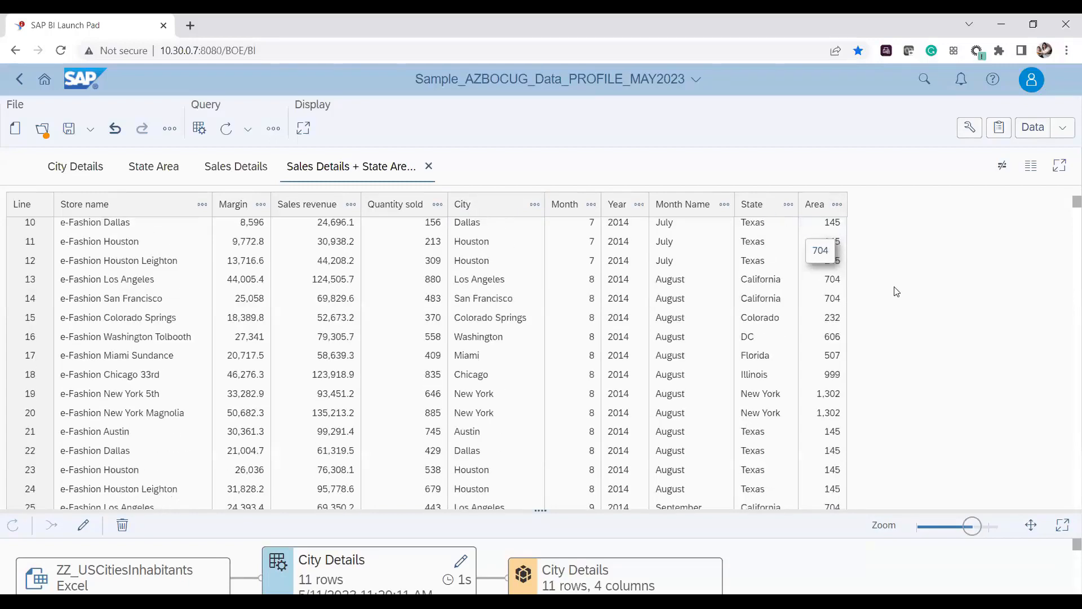
scroll(900, 293, "up", 17)
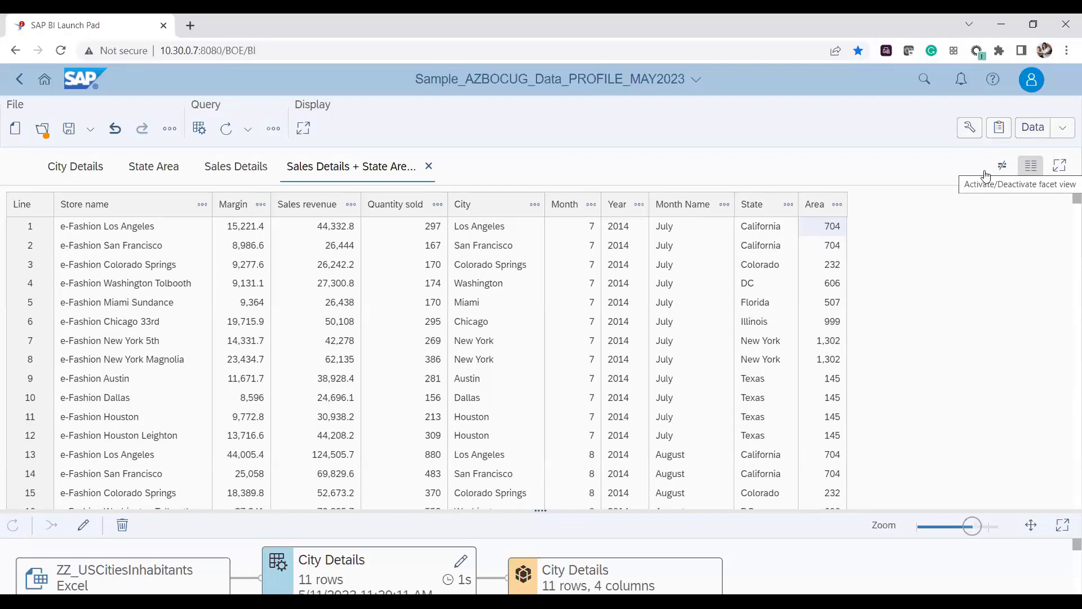
left_click(1026, 167)
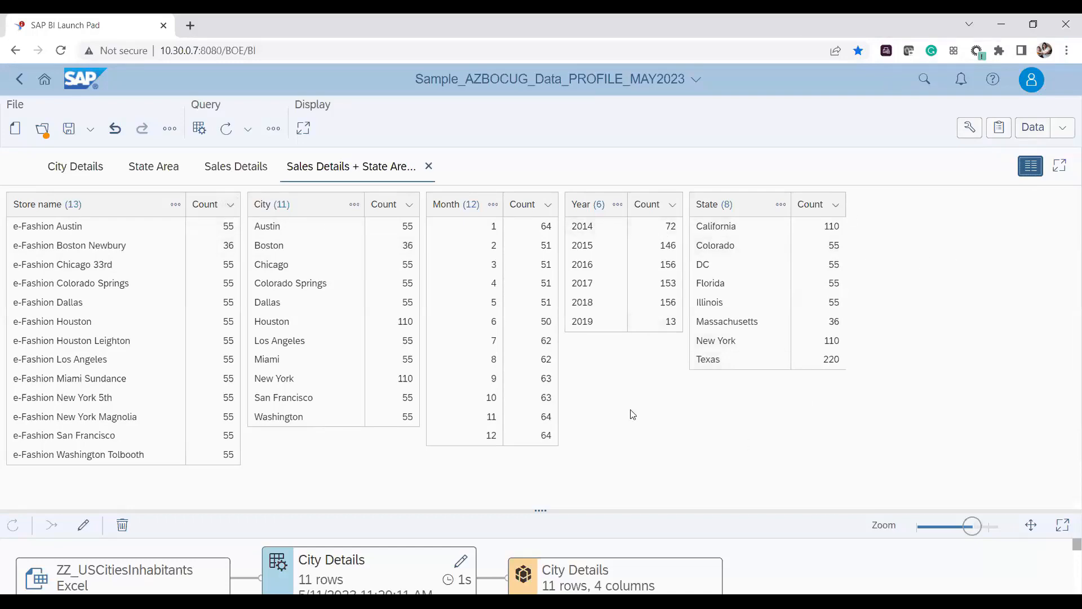
Edit the joined cube to make State Area the primary cube and Sales Details the secondary, and apply the update.
left_click_drag(538, 510, 530, 240)
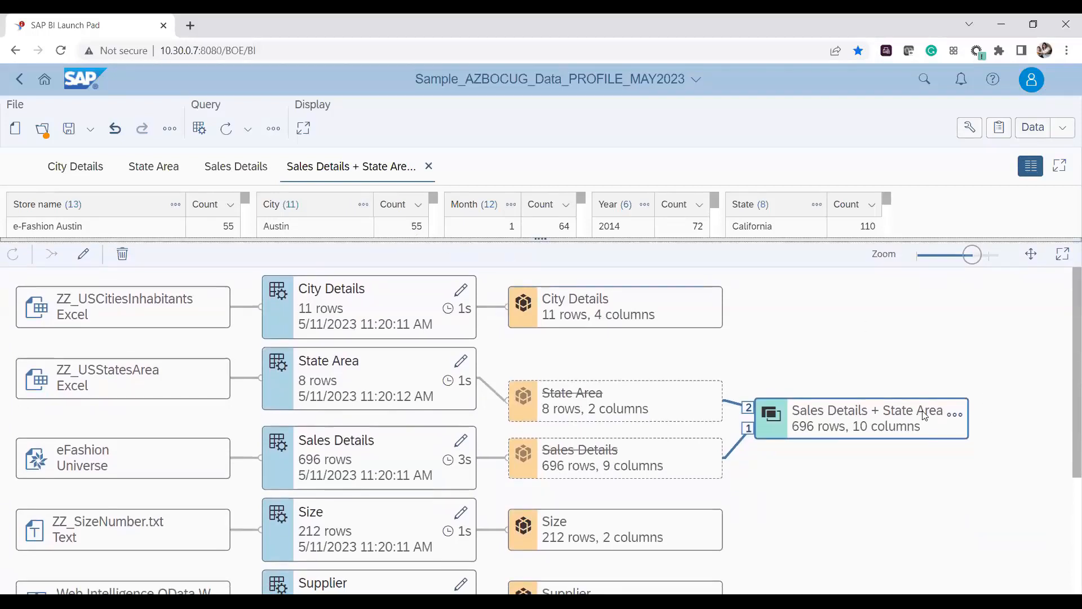
left_click(955, 415)
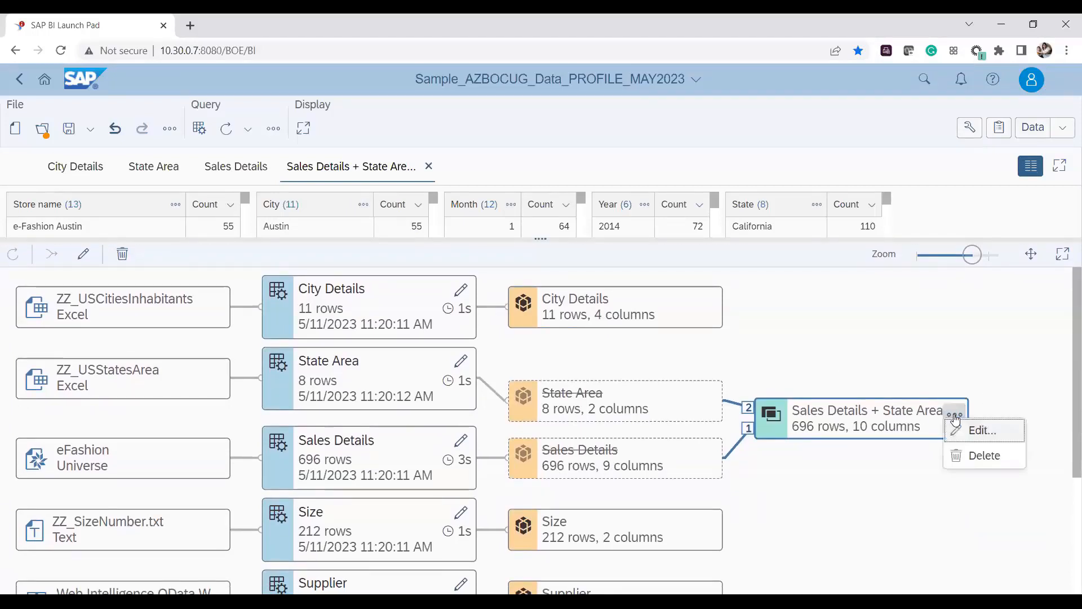
left_click(975, 435)
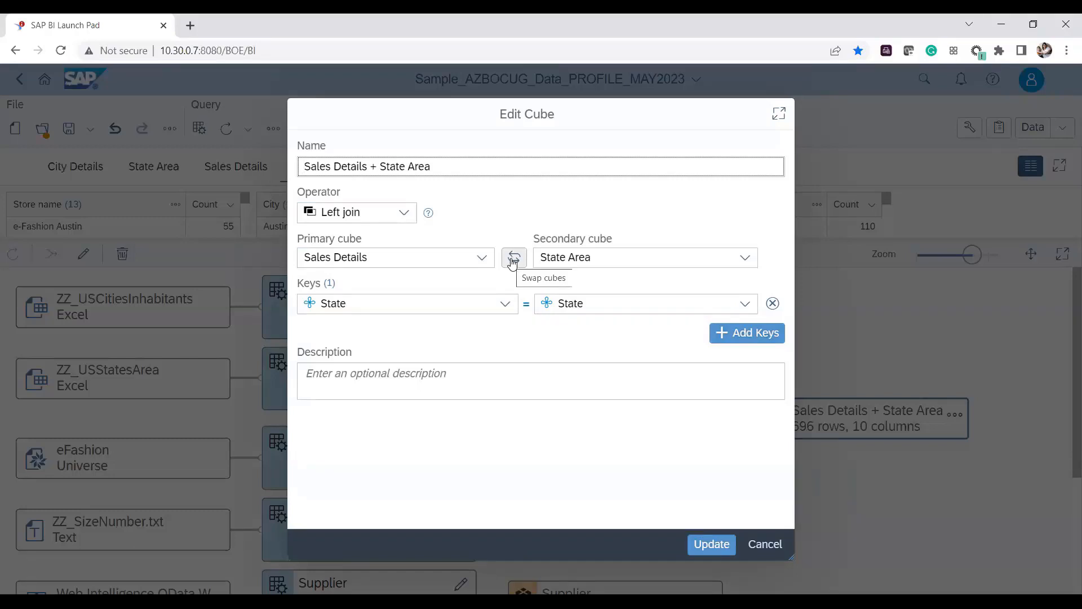
left_click(512, 261)
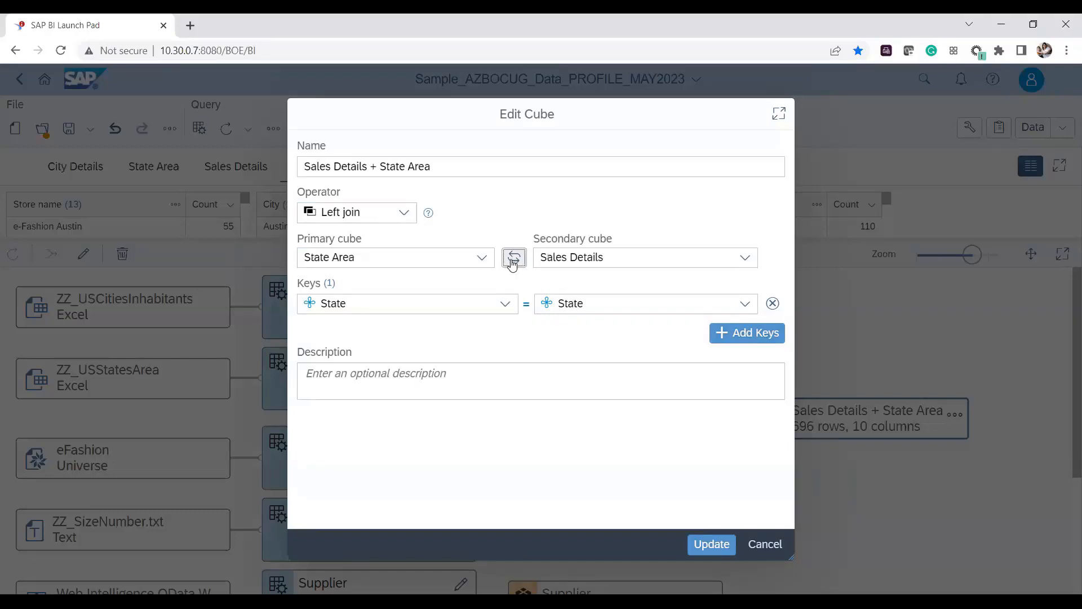
left_click(711, 545)
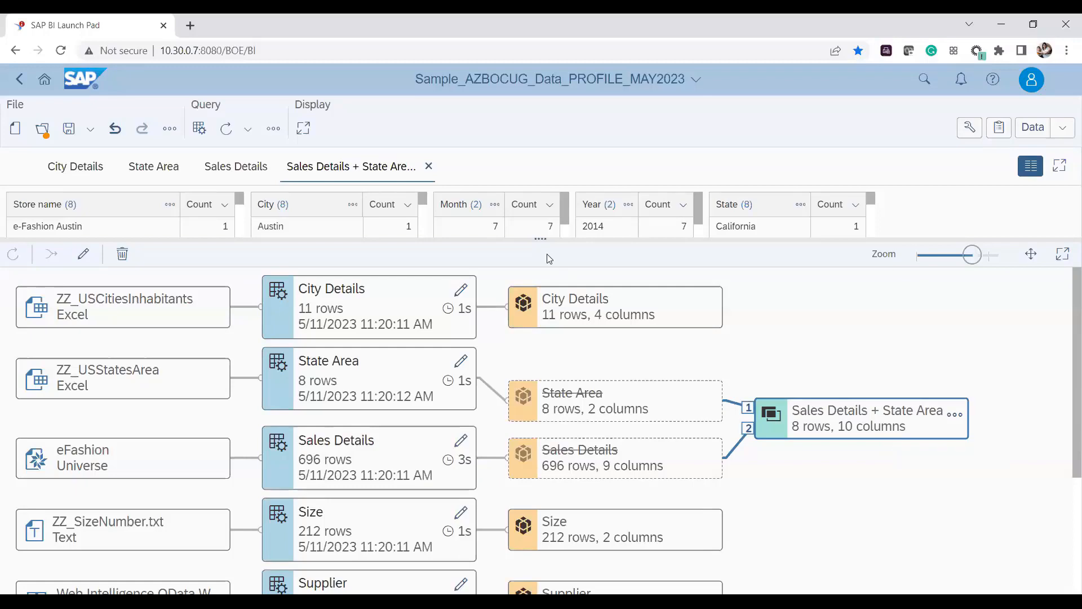
Review the updated cube's facet lists, and turn off facet view to check its table rows.
left_click_drag(529, 291, 512, 412)
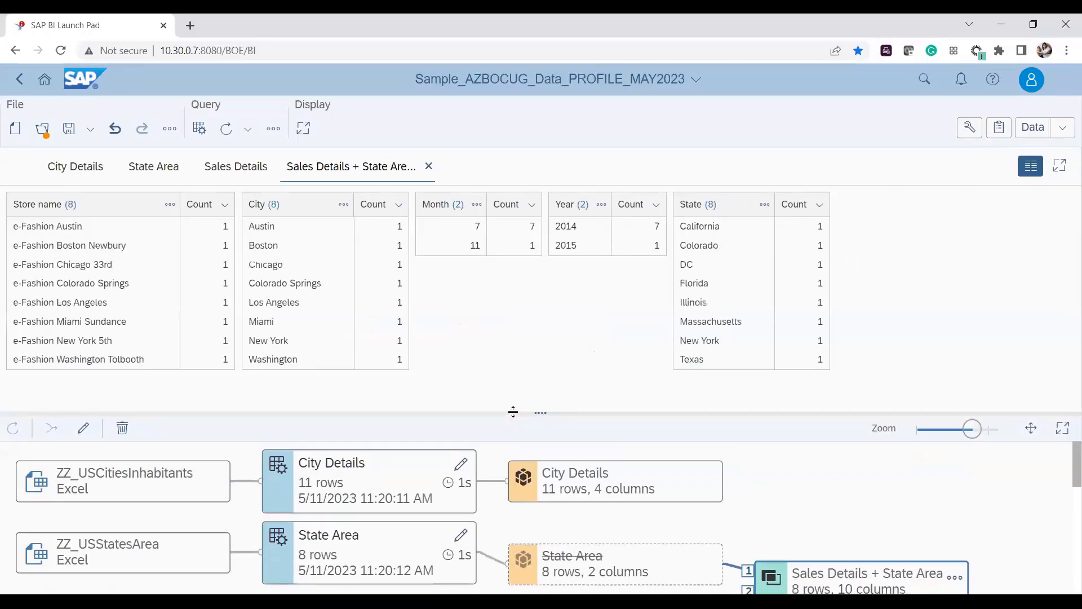
left_click(1030, 168)
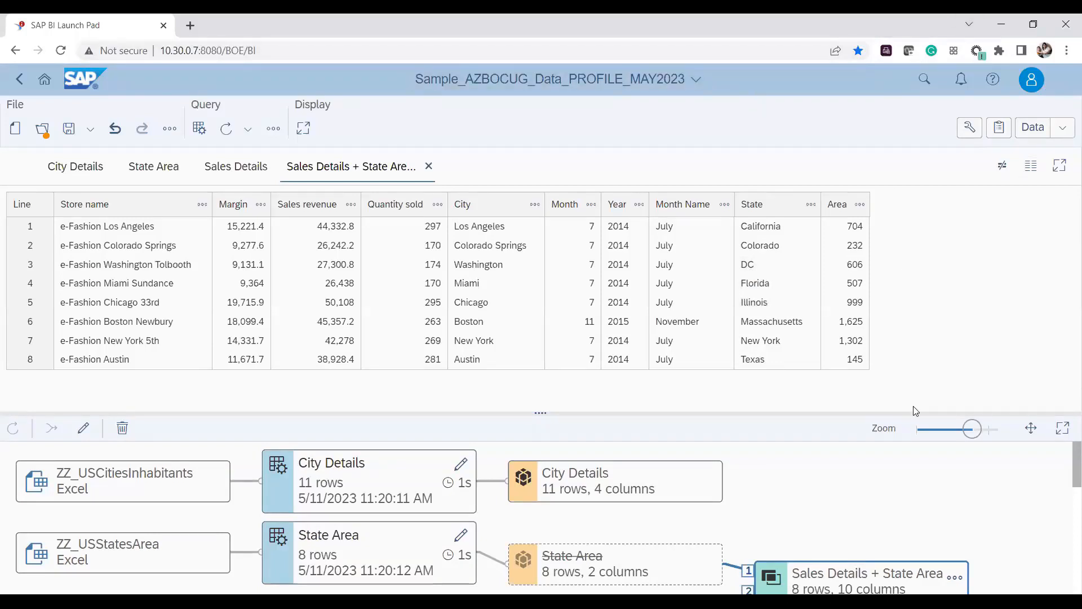
left_click_drag(540, 412, 541, 265)
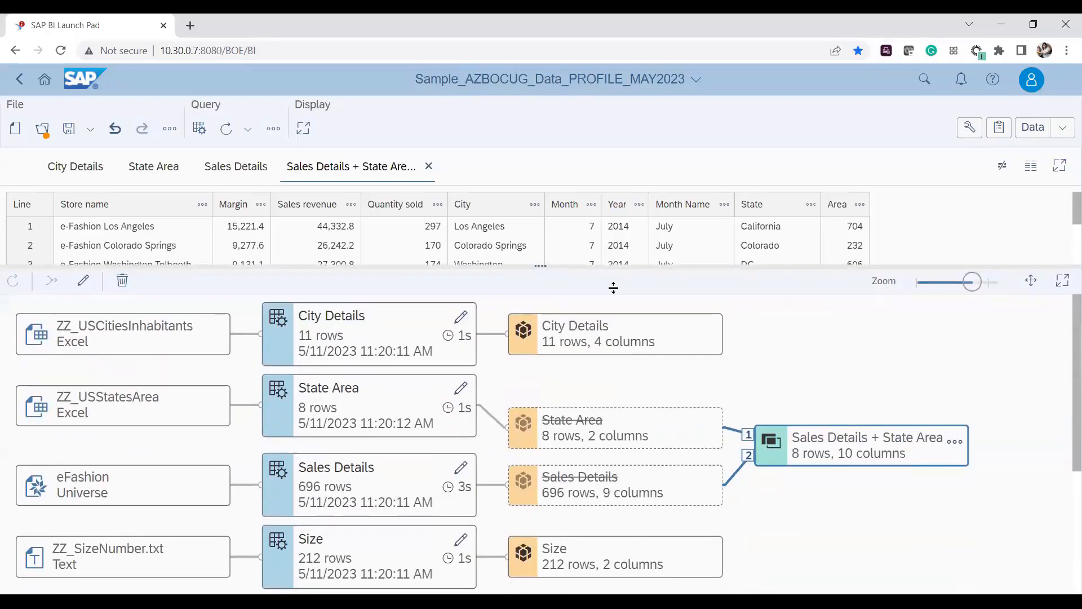
Edit the Sales Details + State Area cube to use the Append cube operator, and apply the update.
left_click(955, 441)
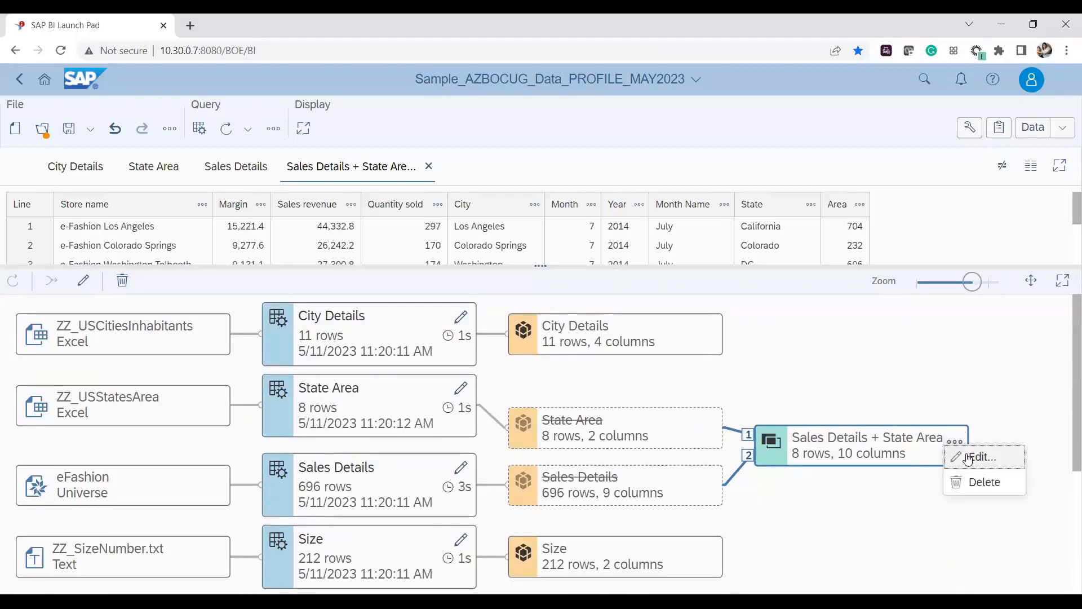
left_click(969, 458)
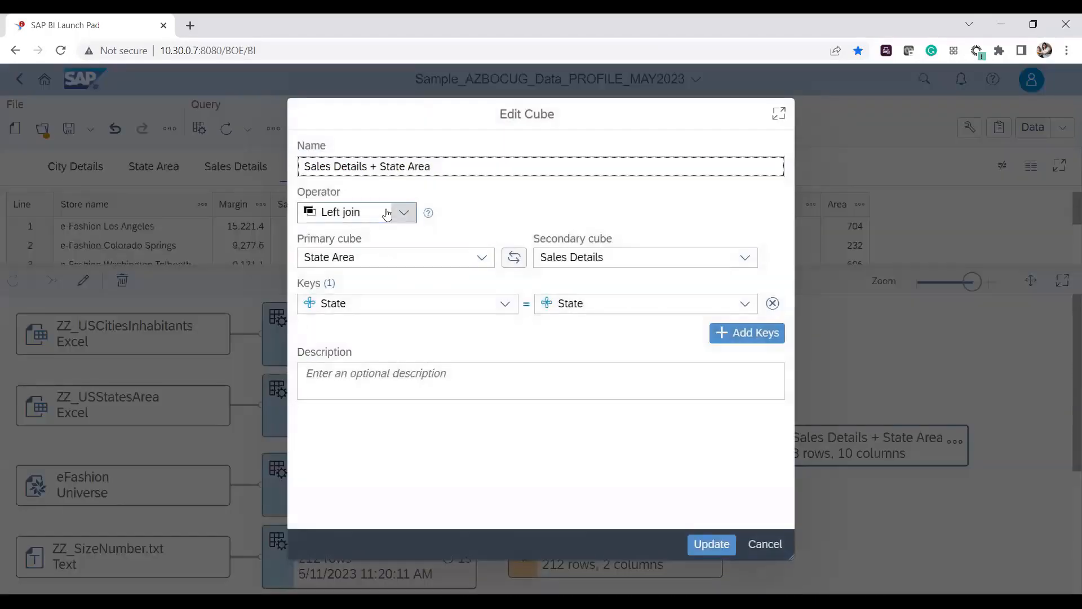
left_click(387, 214)
left_click(345, 260)
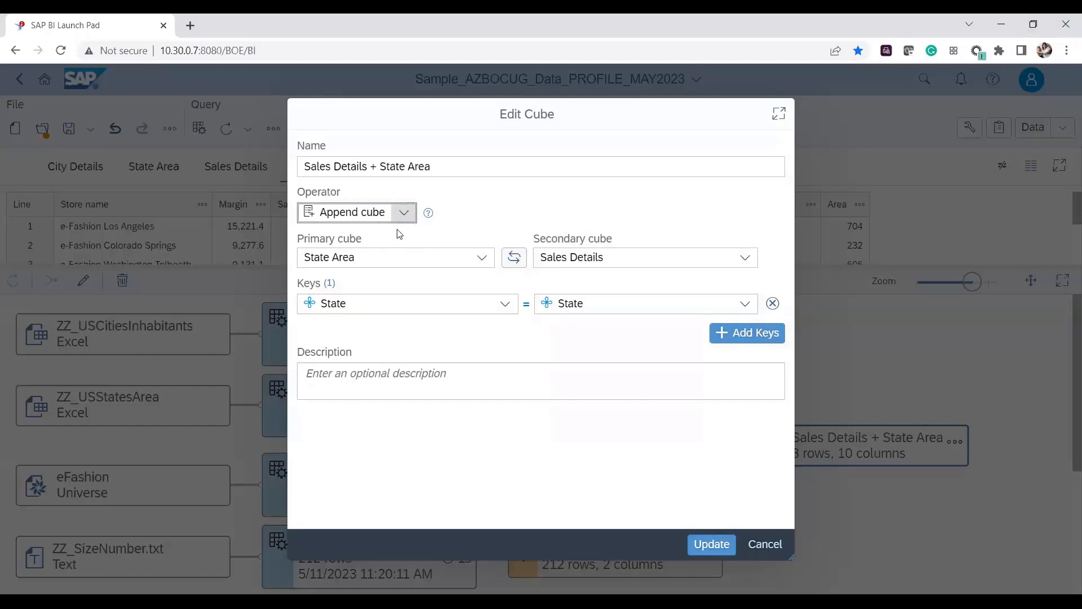
left_click(712, 545)
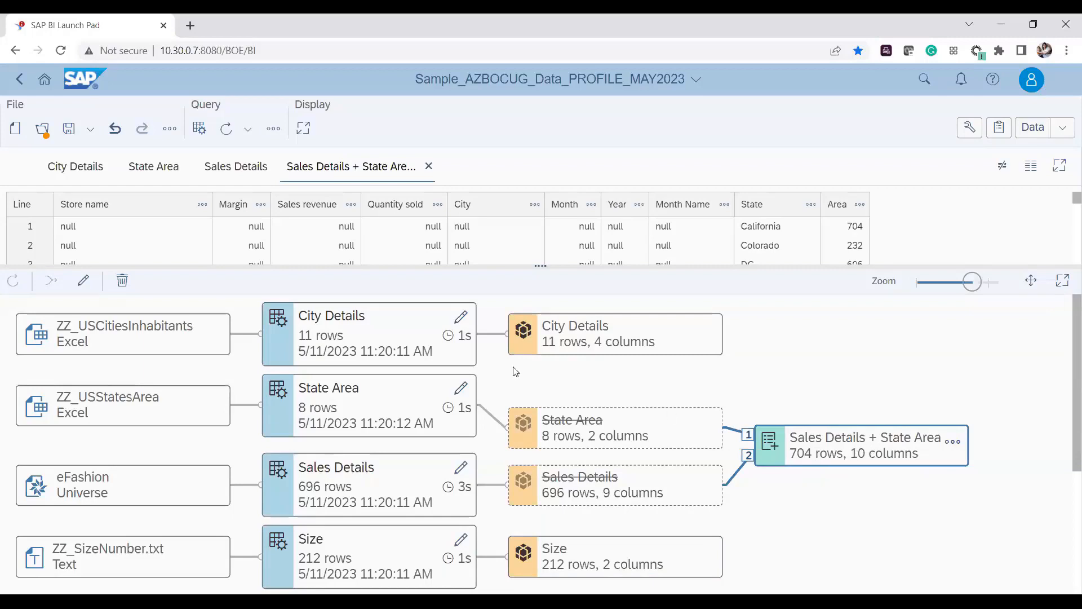
Review the appended cube's rows in an enlarged preview, then its distinct values in facet view.
left_click_drag(546, 283, 546, 530)
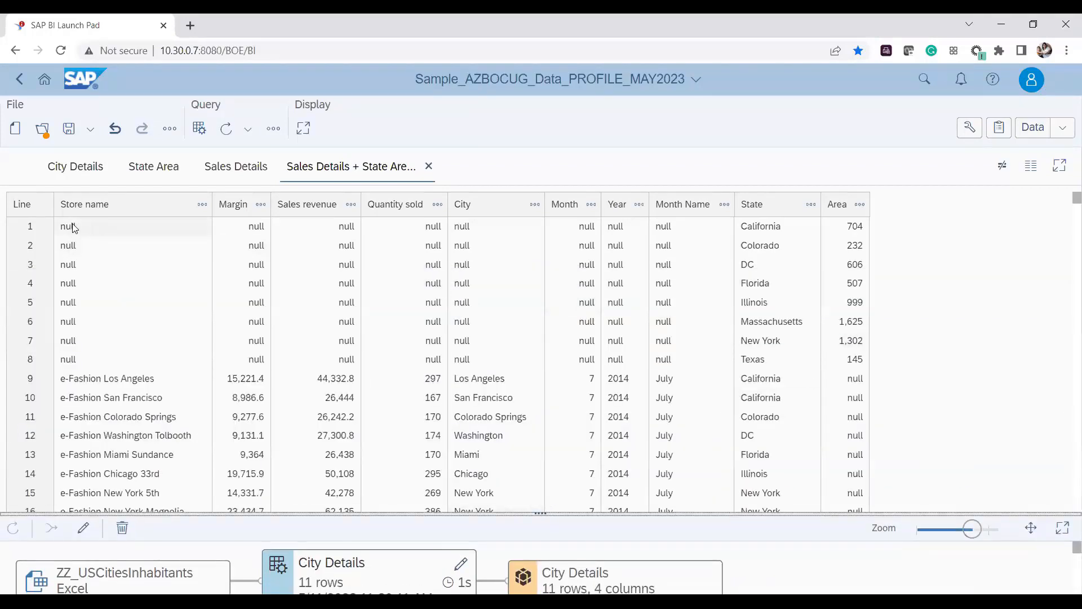
scroll(867, 381, "down", 5)
scroll(866, 381, "down", 20)
scroll(865, 384, "down", 20)
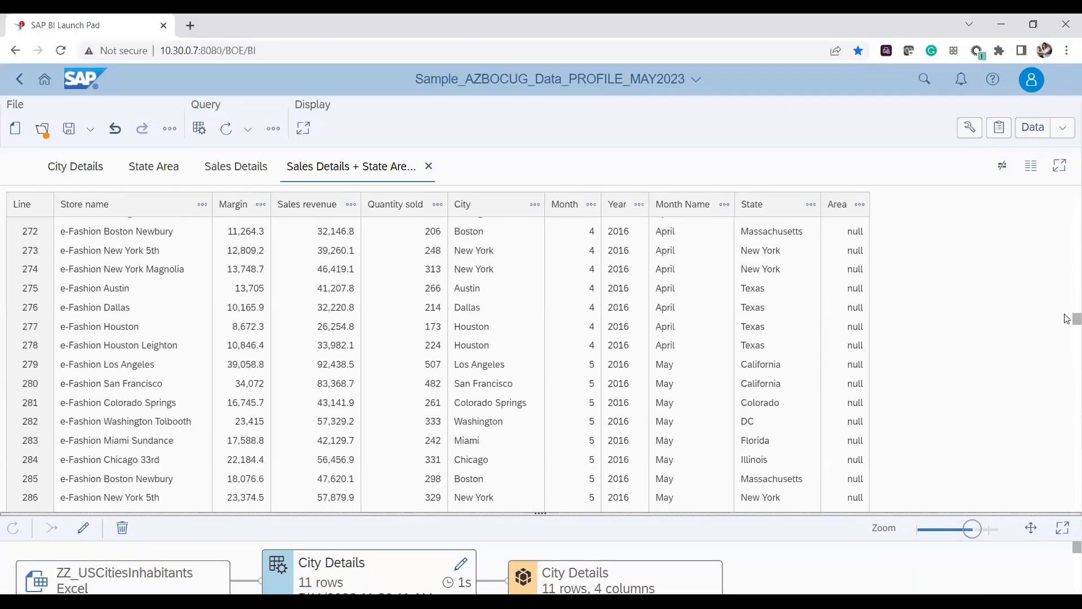
left_click_drag(1075, 320, 1063, 175)
left_click(1031, 169)
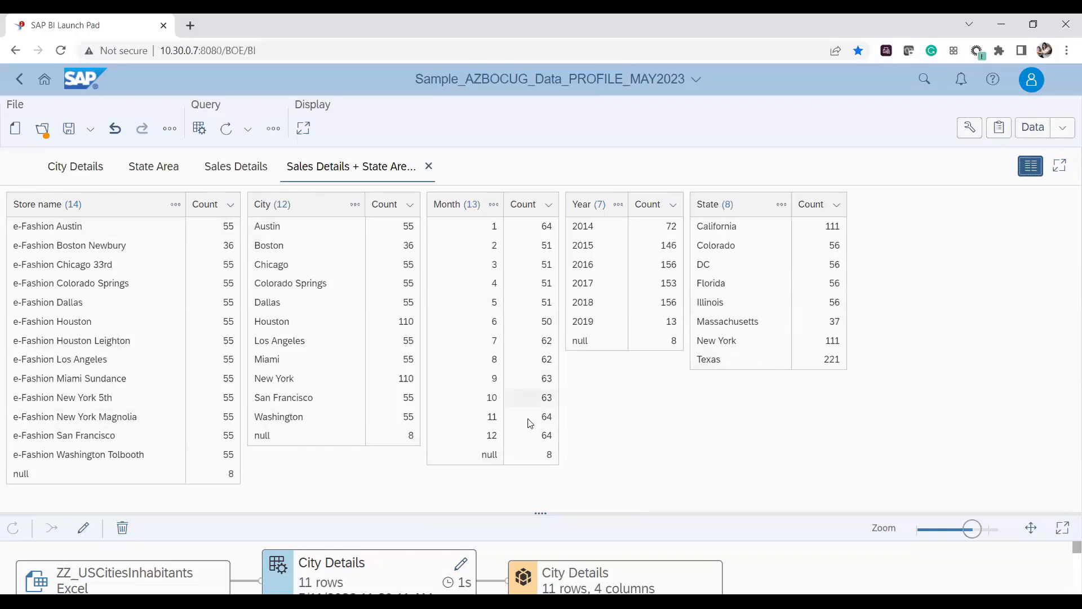
left_click_drag(541, 512, 538, 330)
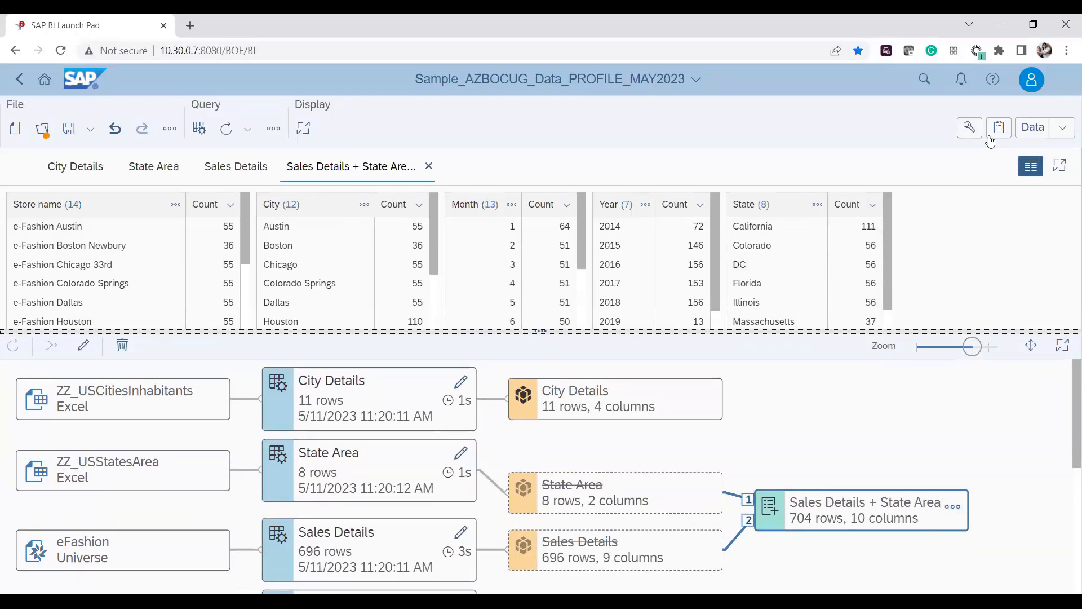
Show the document's object list with all cubes collapsed, and save the document.
left_click(1000, 129)
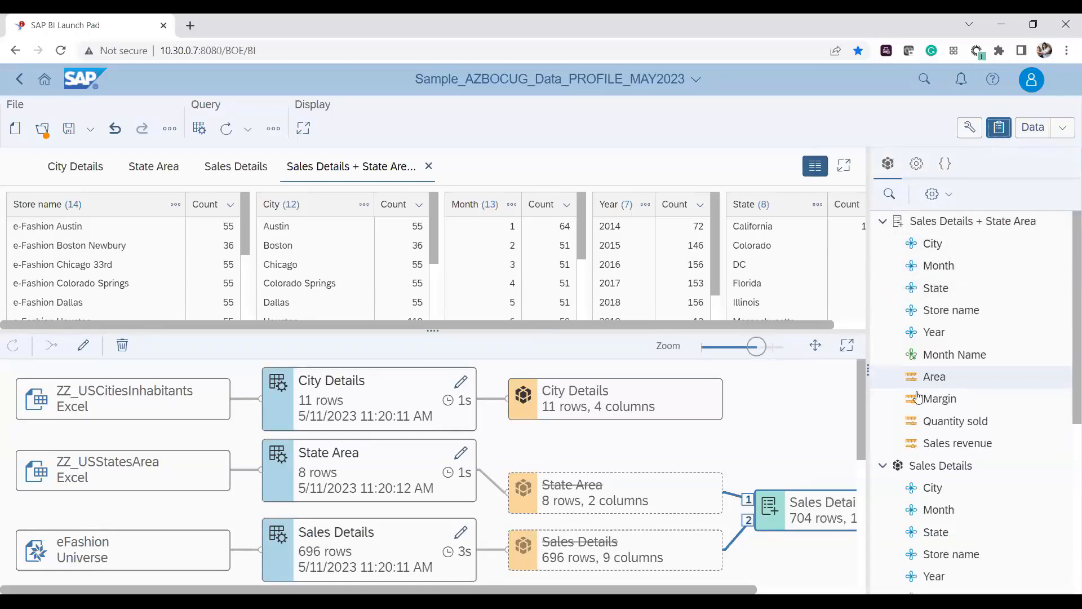
left_click(883, 224)
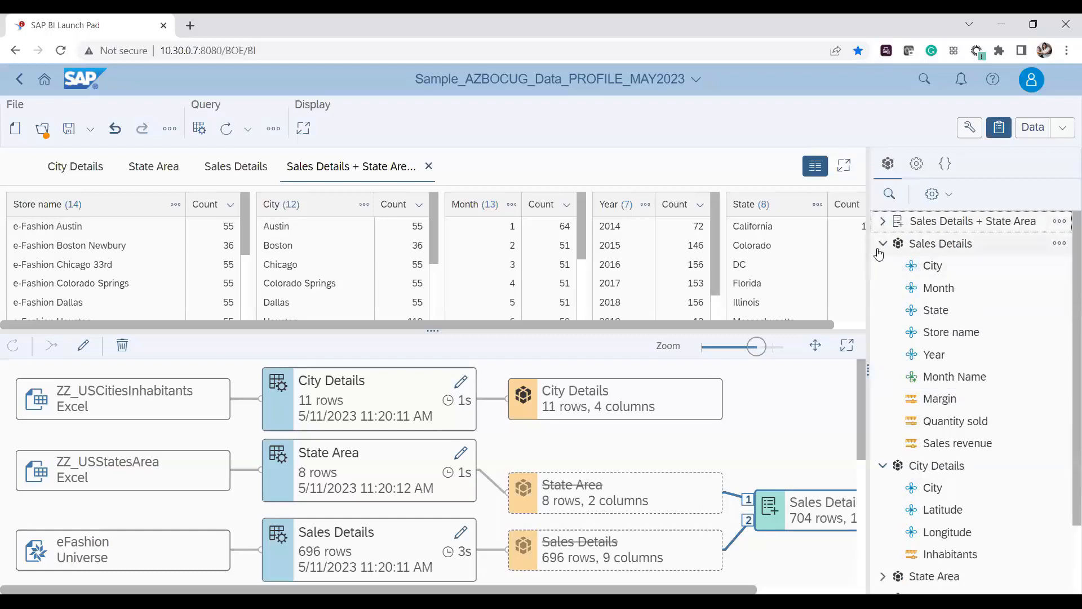
left_click(882, 251)
left_click(882, 265)
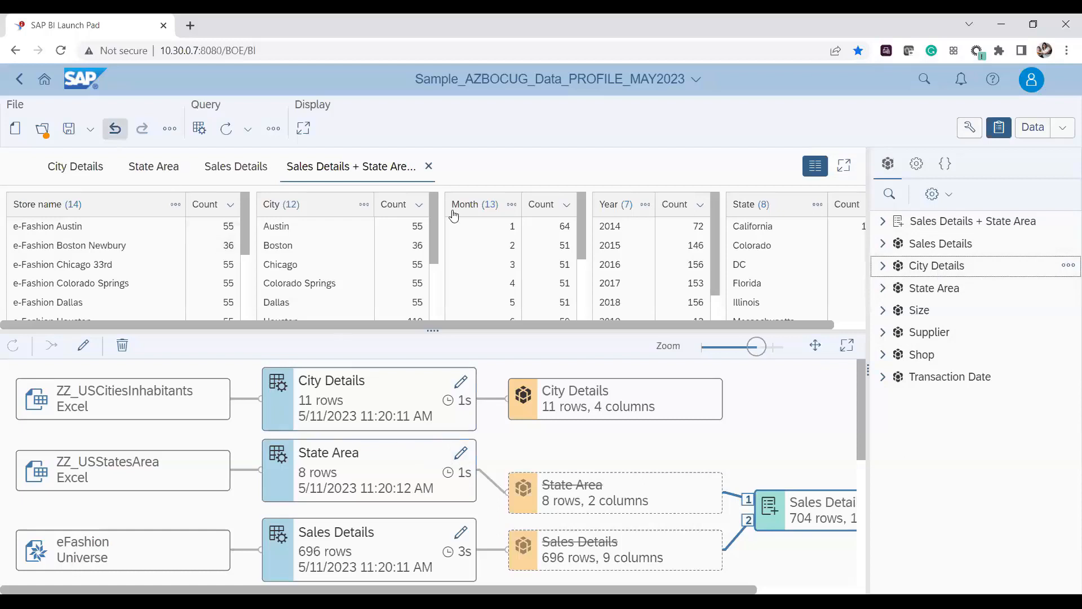
left_click(68, 129)
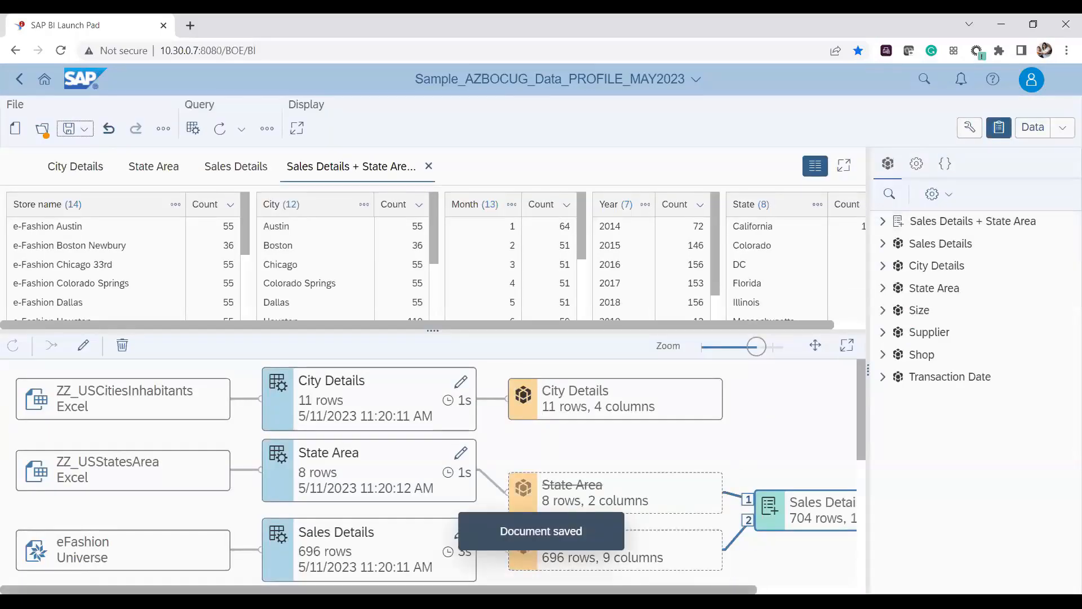
Compare the objects listed under the Sales Details + State Area cube with those in the Sales Details and State Area cubes.
left_click_drag(730, 591, 832, 591)
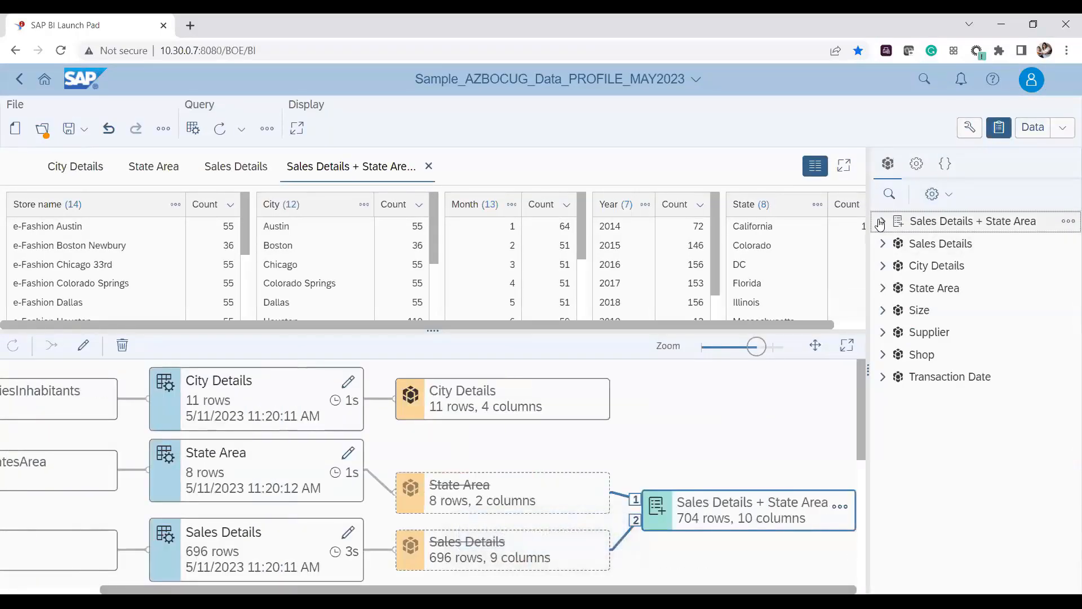
left_click(882, 221)
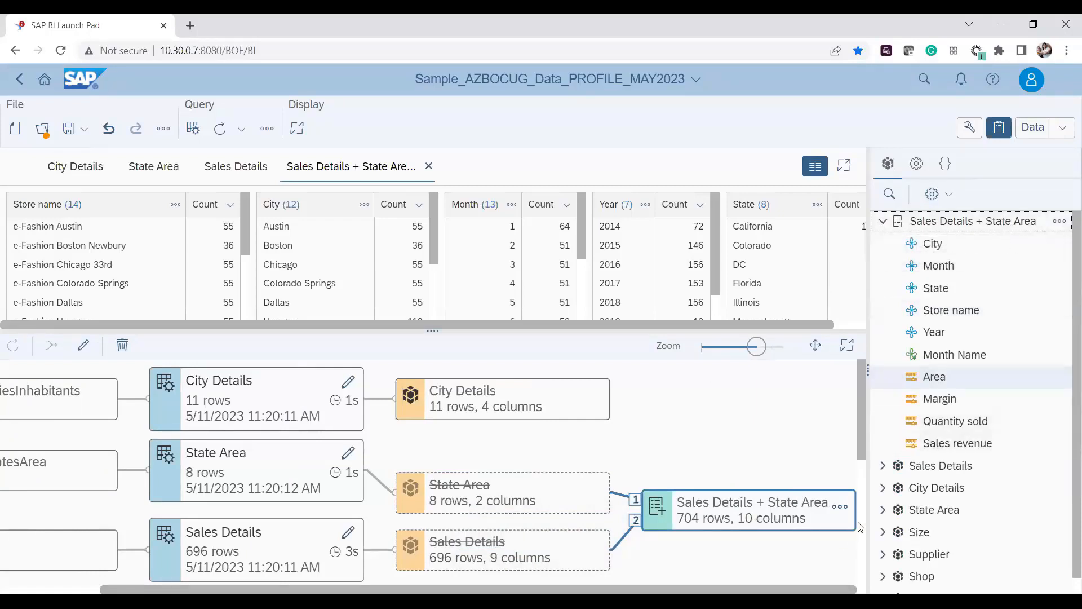
left_click(881, 467)
scroll(933, 434, "down", 4)
scroll(943, 443, "up", 4)
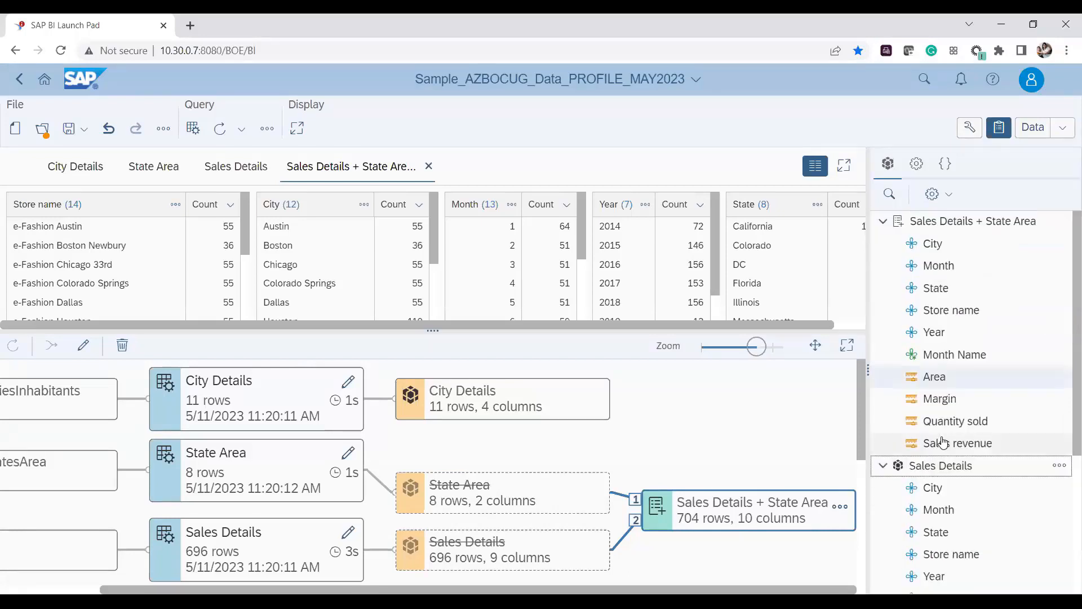
left_click(882, 221)
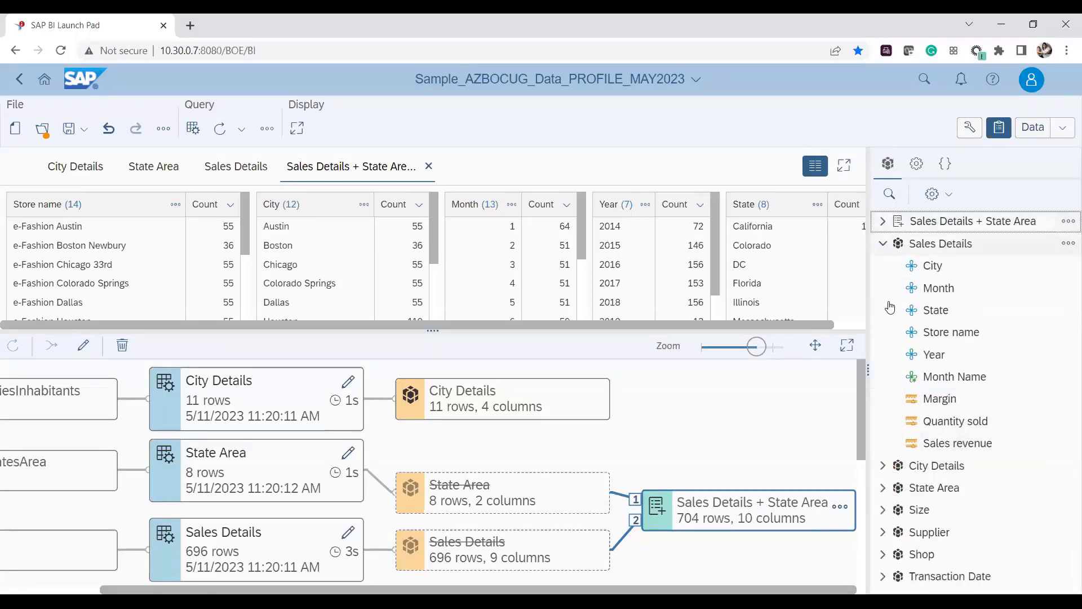
left_click(883, 487)
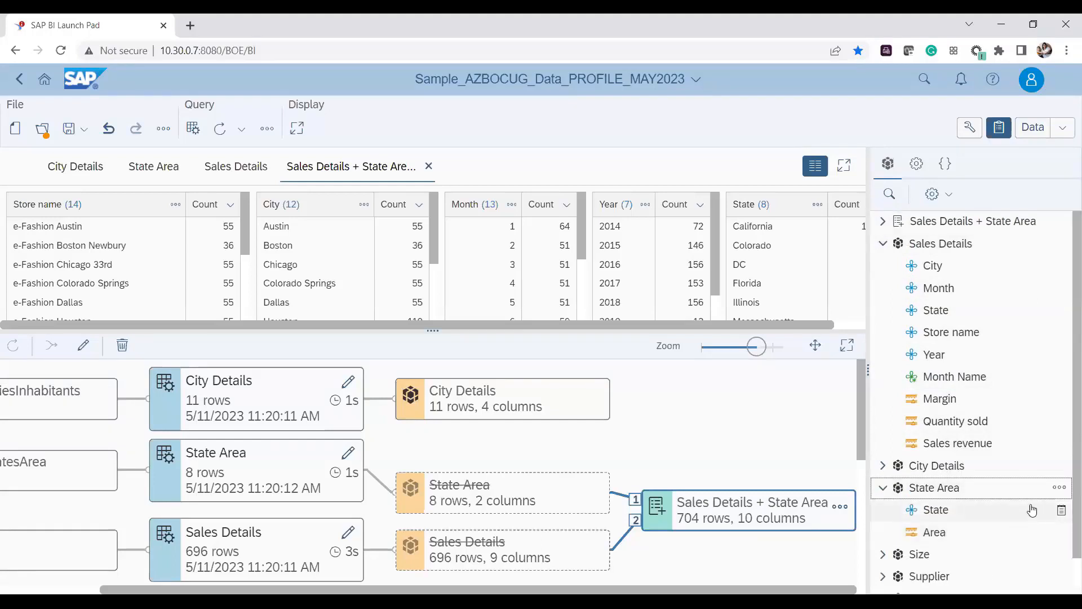
Preview the State Area cube in facet view, and return to the combined cube with the object lists collapsed.
left_click(1029, 509)
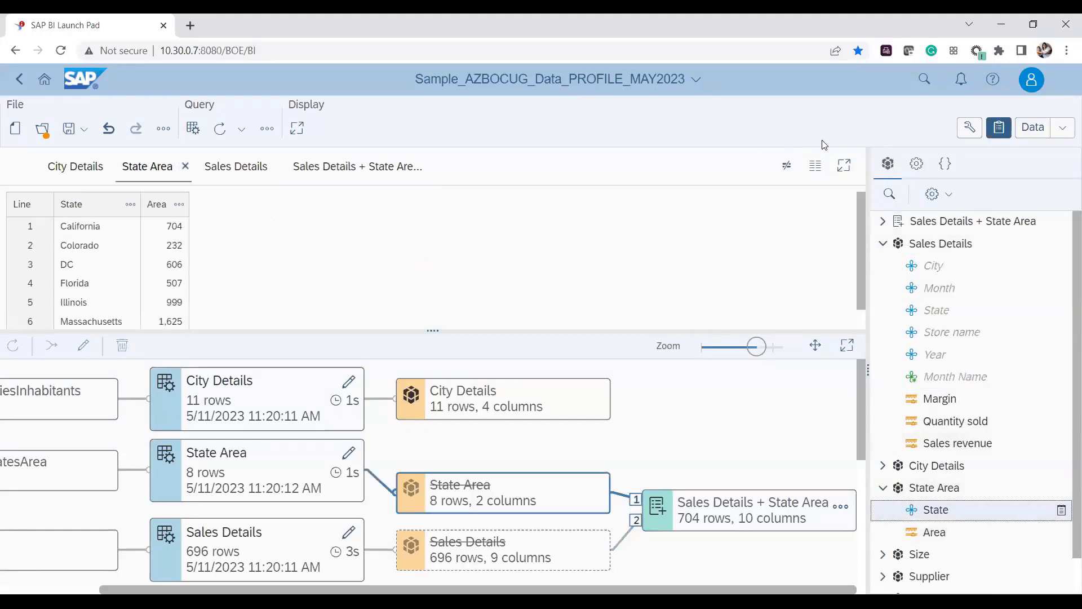
left_click(812, 169)
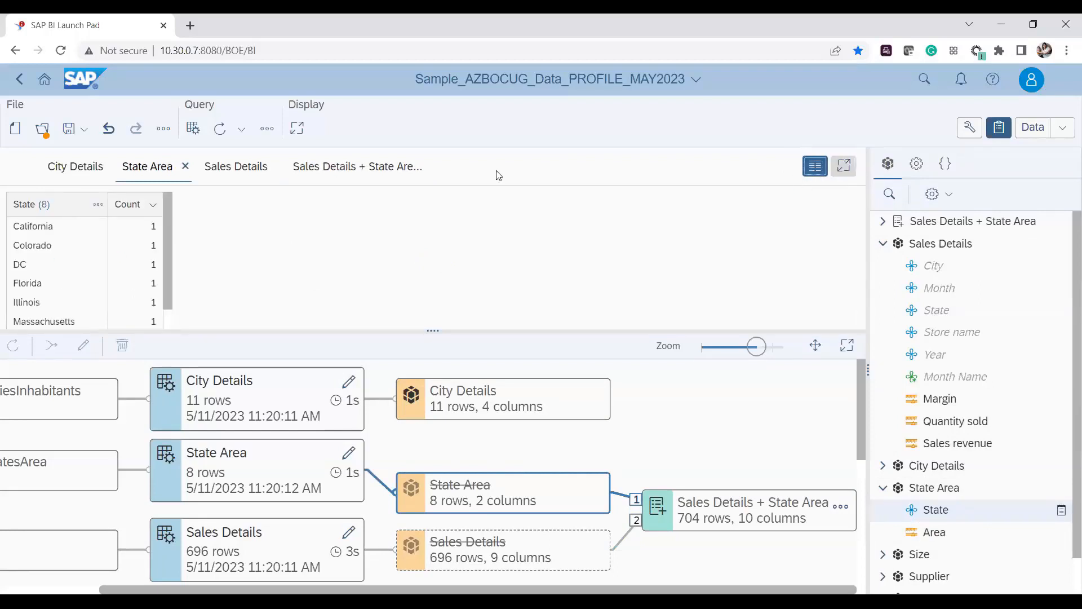
left_click(688, 505)
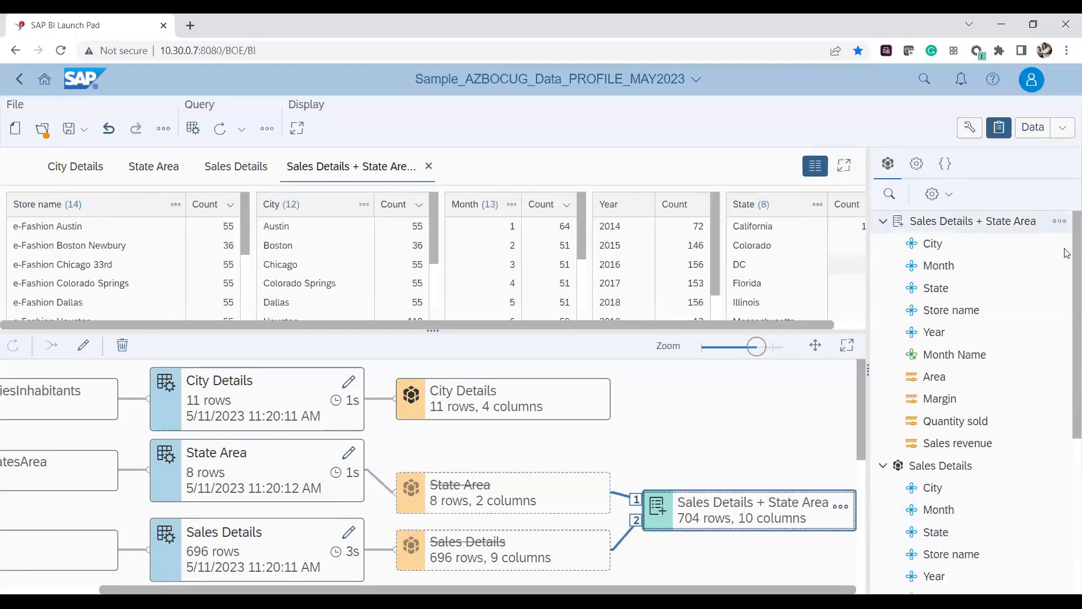
left_click(882, 221)
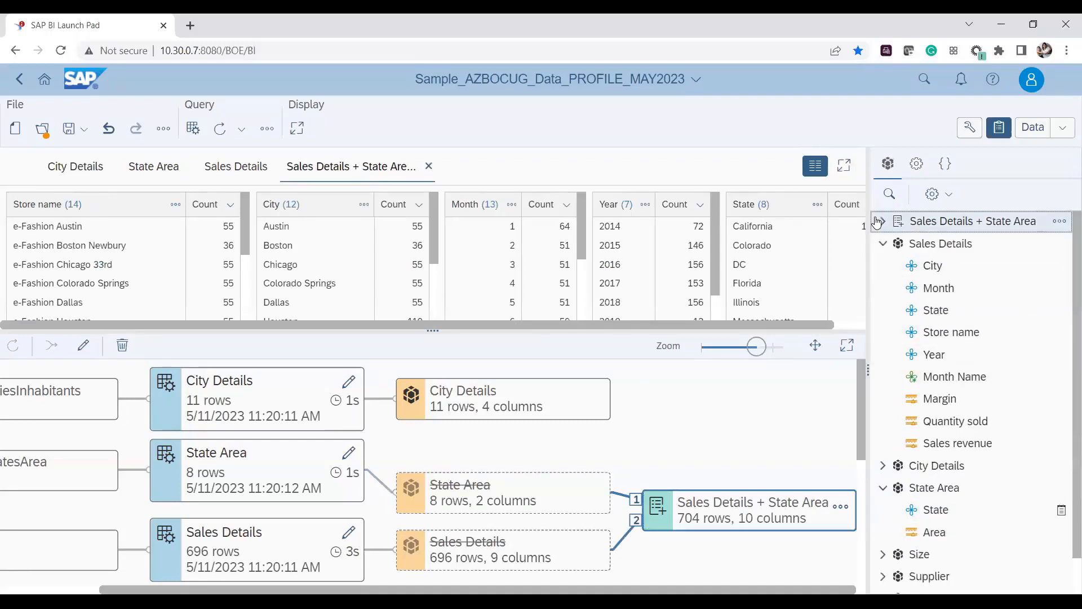
left_click(883, 243)
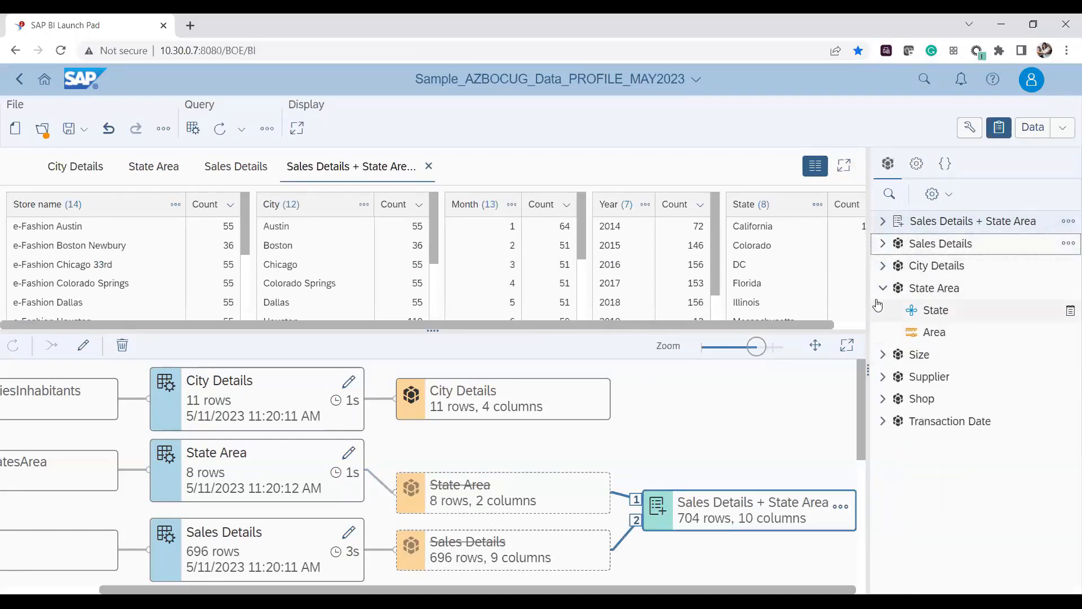
left_click(883, 290)
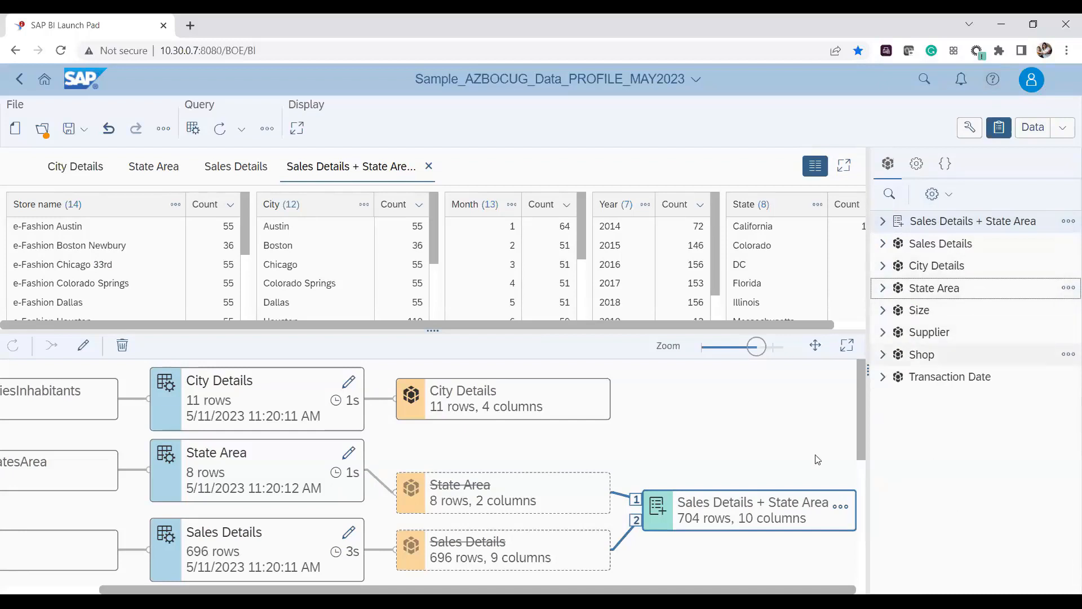
Check the combined cube's facet lists against its source cubes in the data flow diagram.
left_click_drag(426, 352, 429, 468)
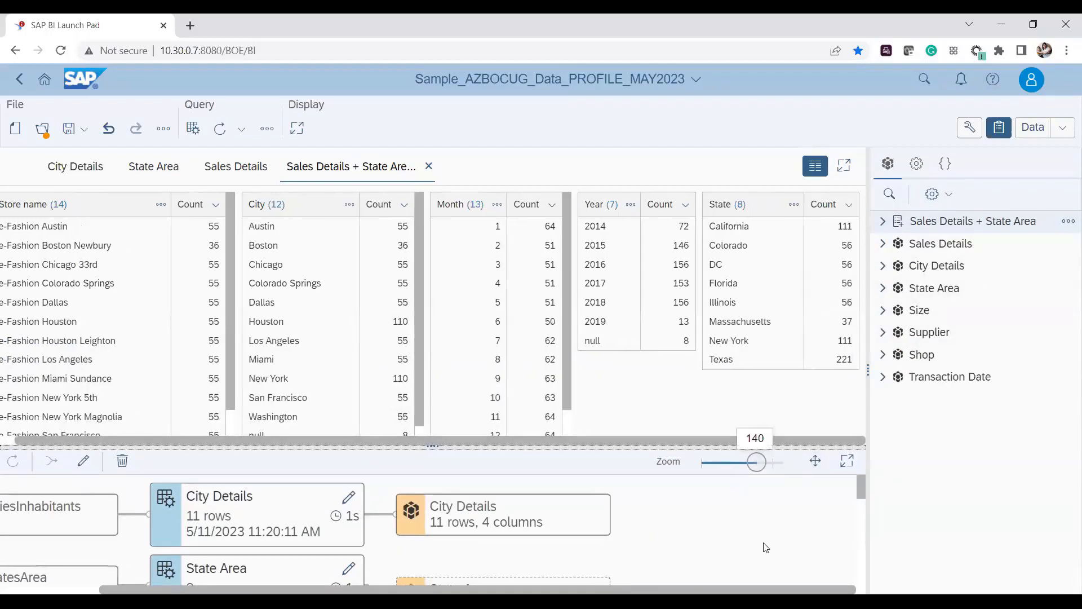
scroll(763, 547, "down", 3)
scroll(763, 551, "up", 3)
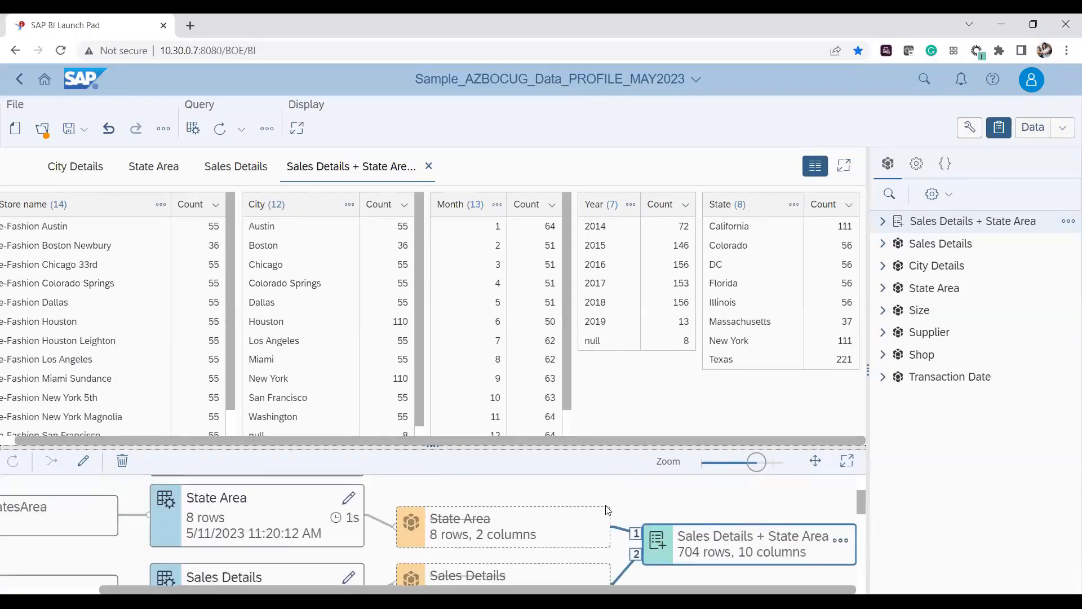
left_click_drag(432, 448, 433, 246)
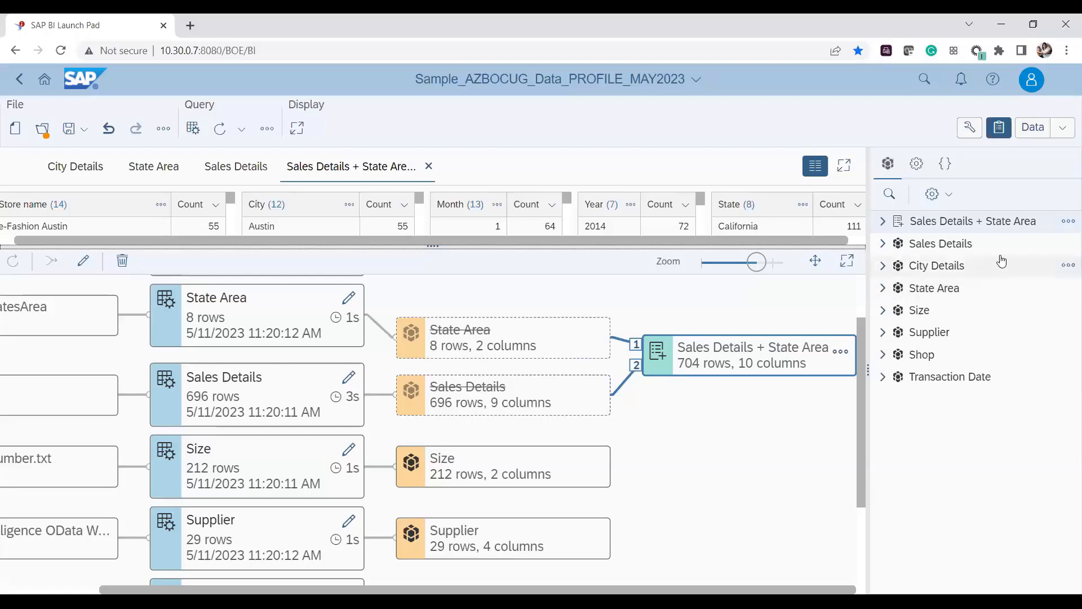
Switch the document to Design mode and collapse the Sales Details + State Area, Merged Dimensions and Variables groups.
left_click(1063, 128)
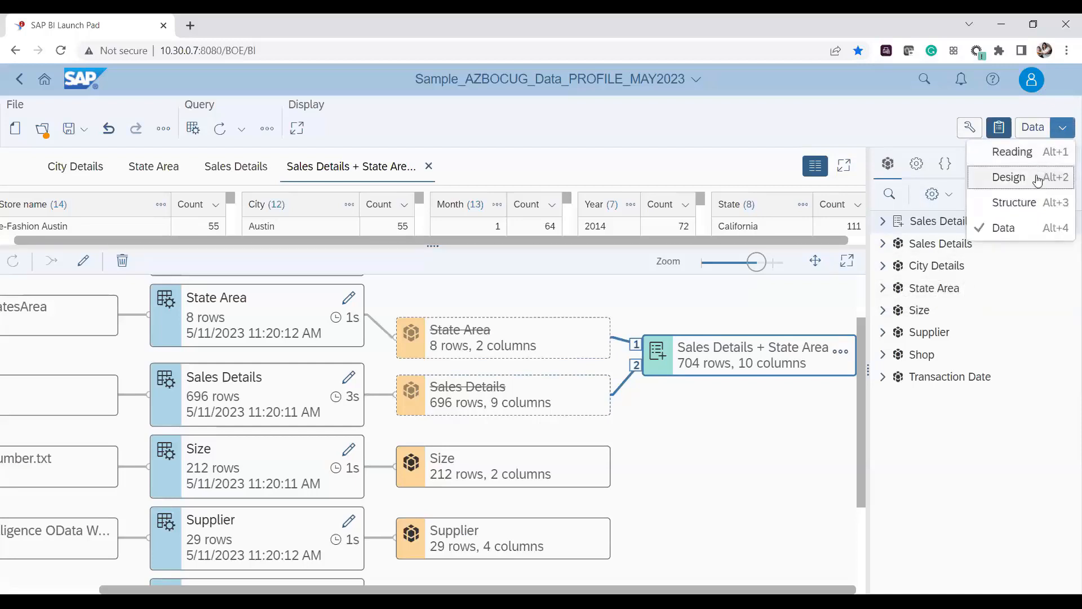
left_click(1039, 180)
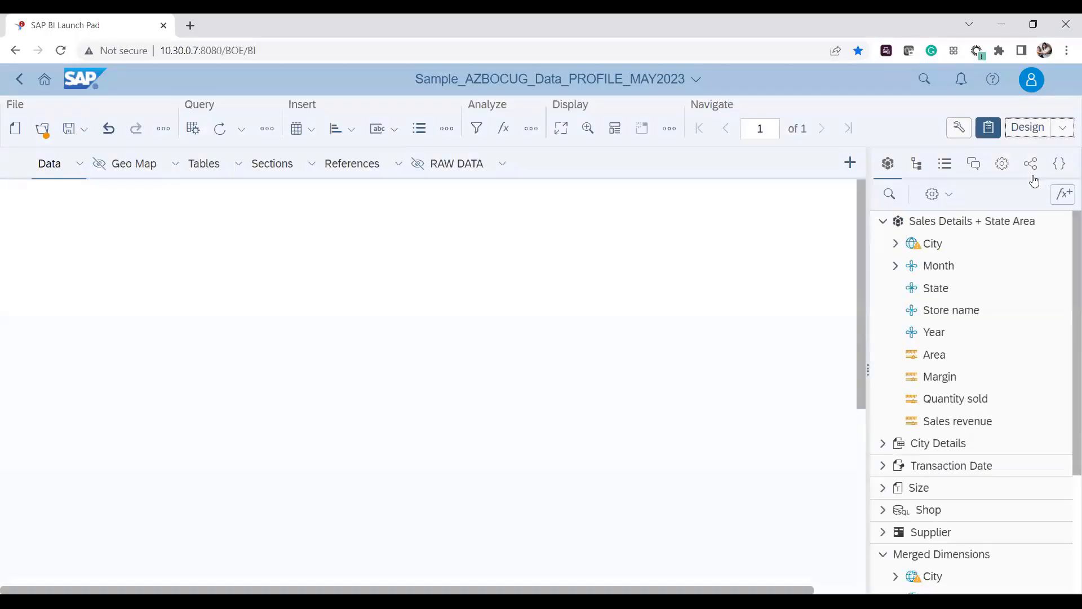
left_click(882, 221)
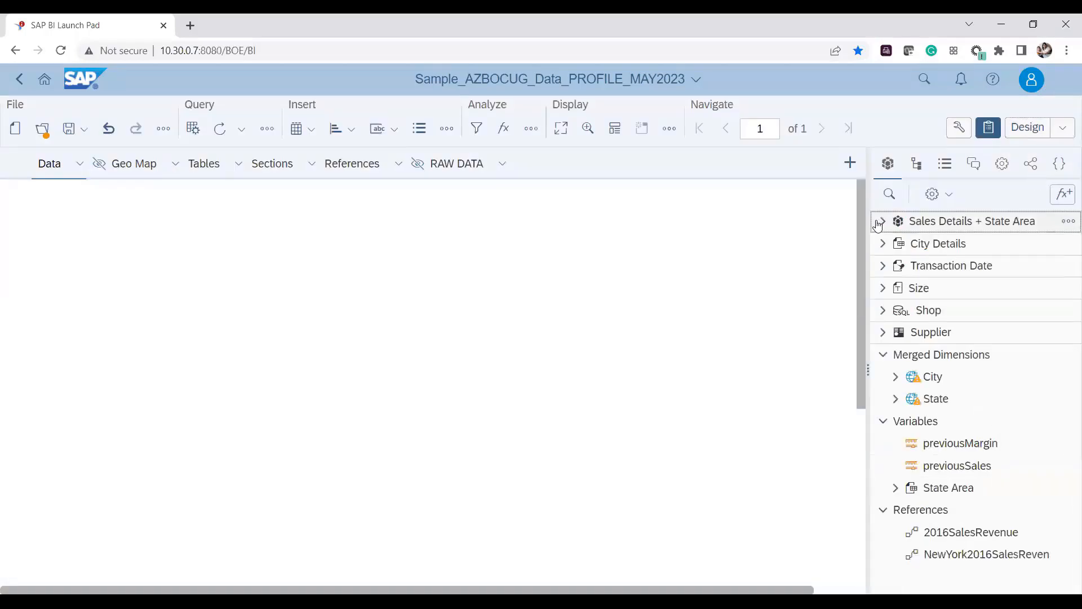
left_click(883, 354)
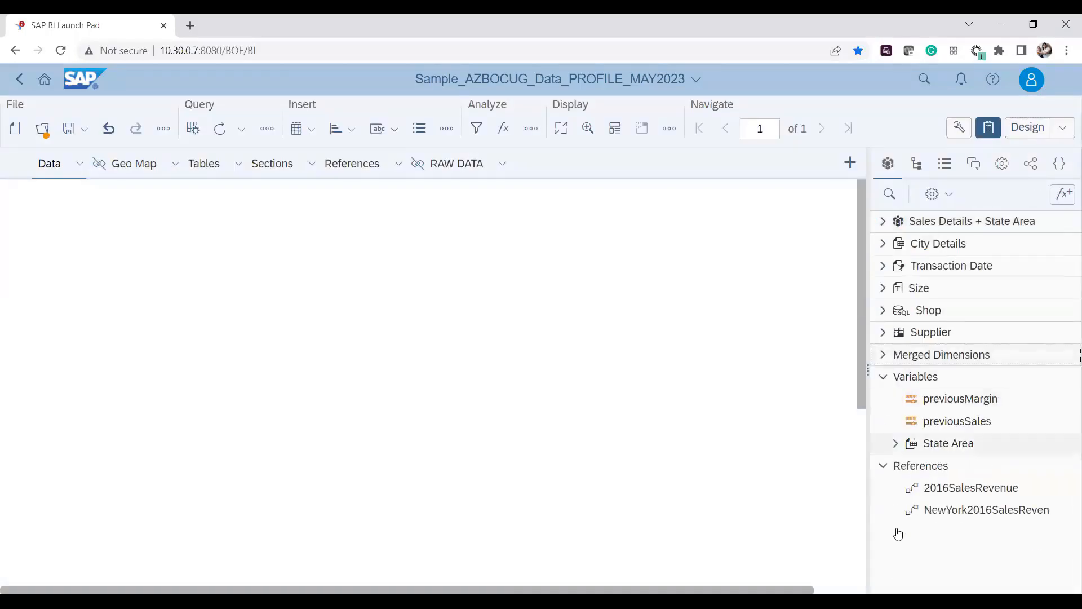
left_click(883, 377)
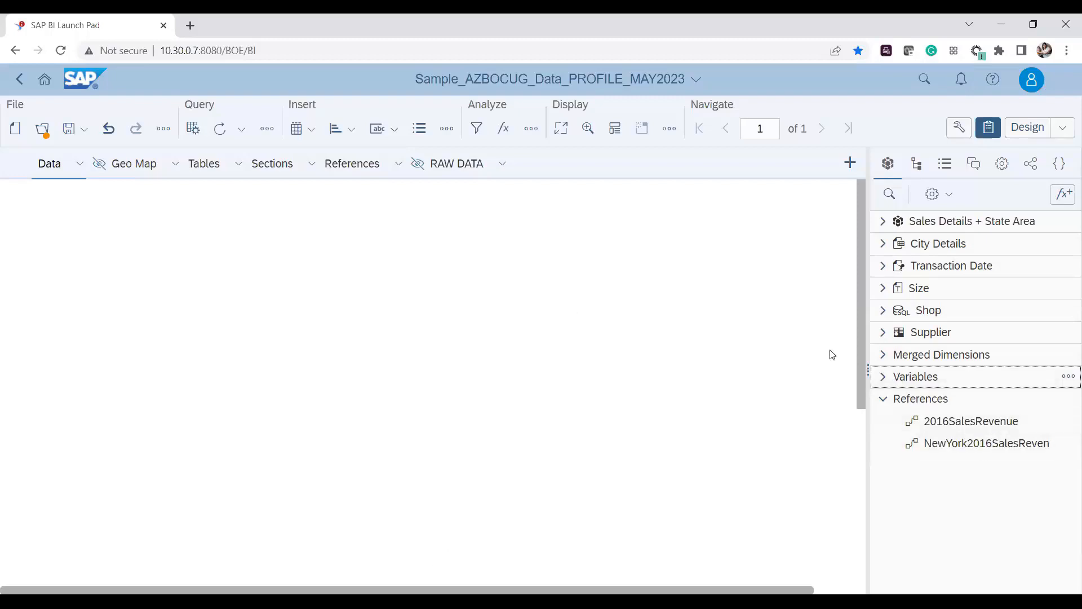
Expand the Variables group and examine the previousSales and previousMargin variables.
left_click(884, 383)
left_click(1001, 430)
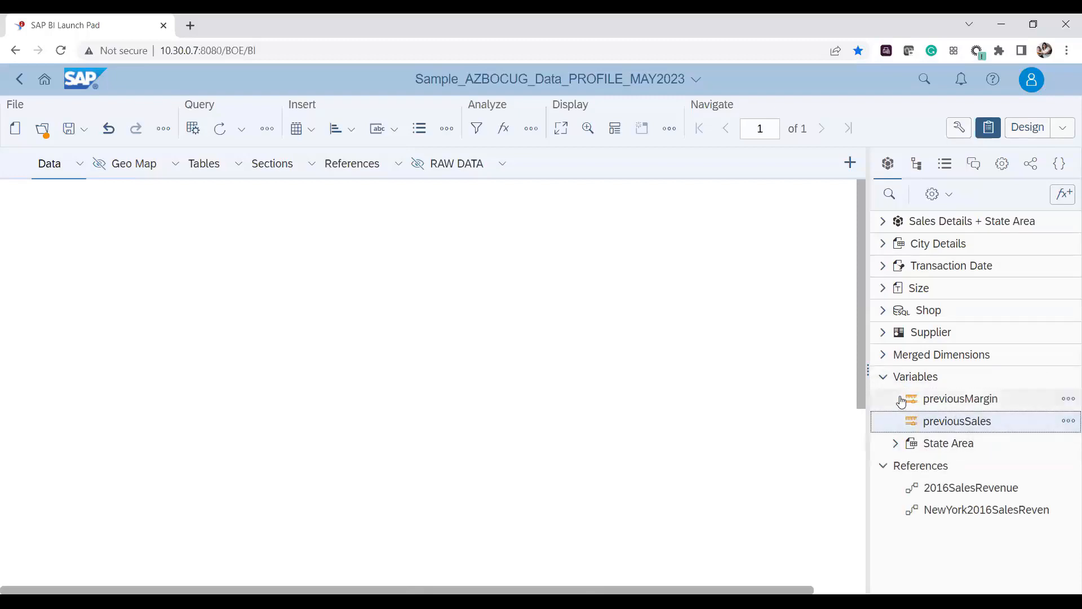
mouse_move(890, 401)
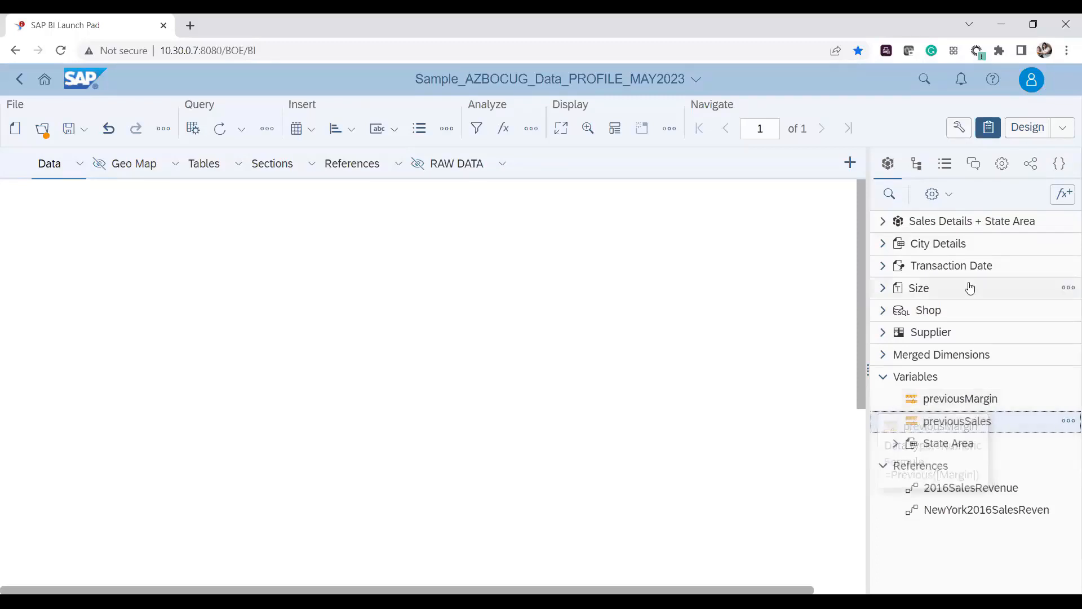
Select the References report and open the RAW DATA report.
left_click(333, 162)
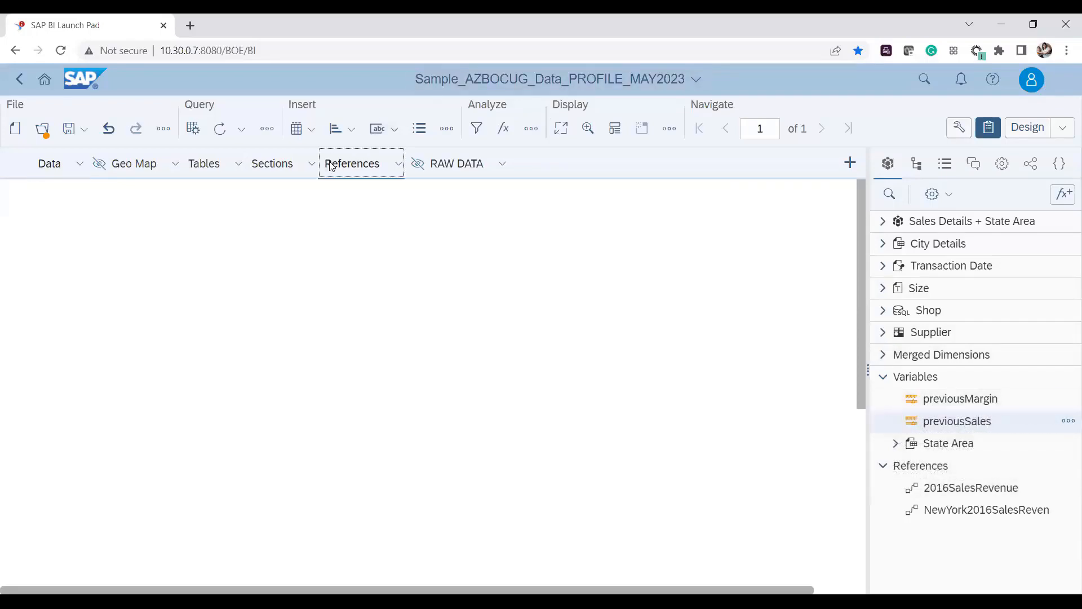
left_click(444, 163)
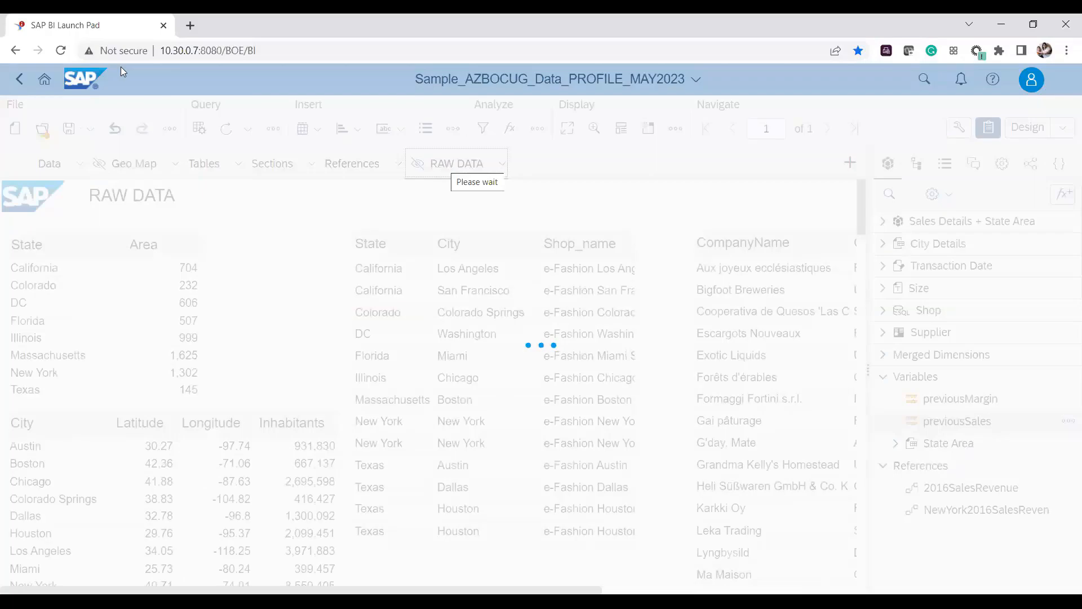
Switch the document to Data mode and return it to Design mode.
left_click(178, 268)
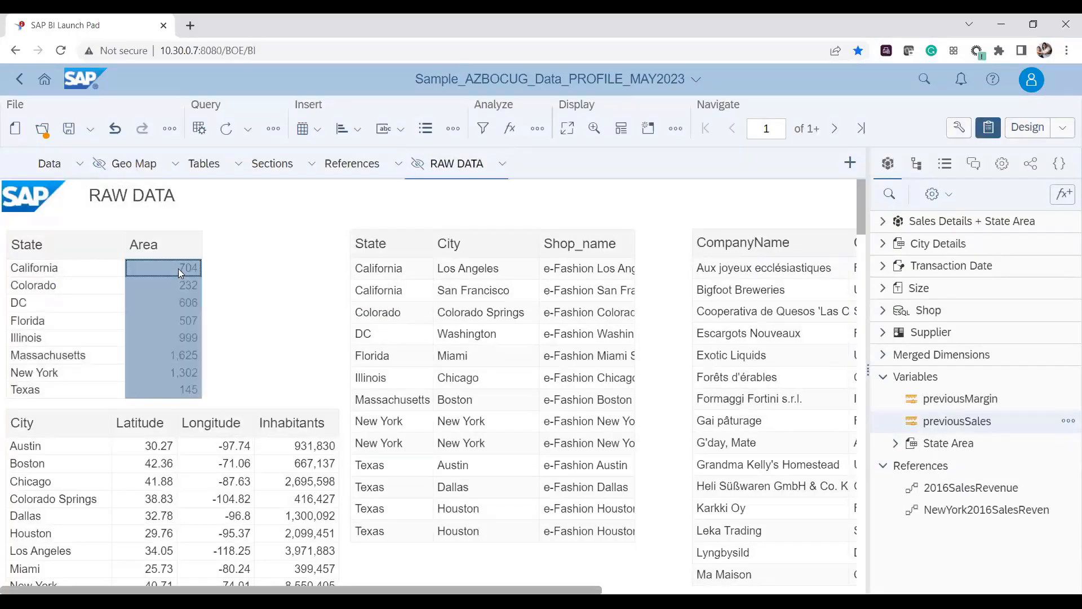
left_click(1027, 127)
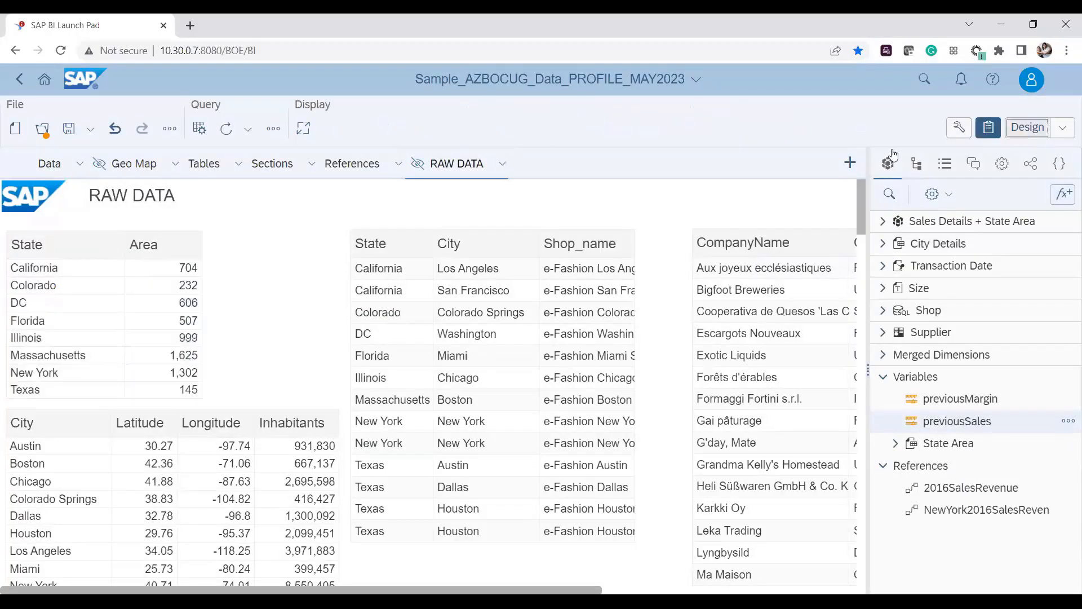
key("alt+4")
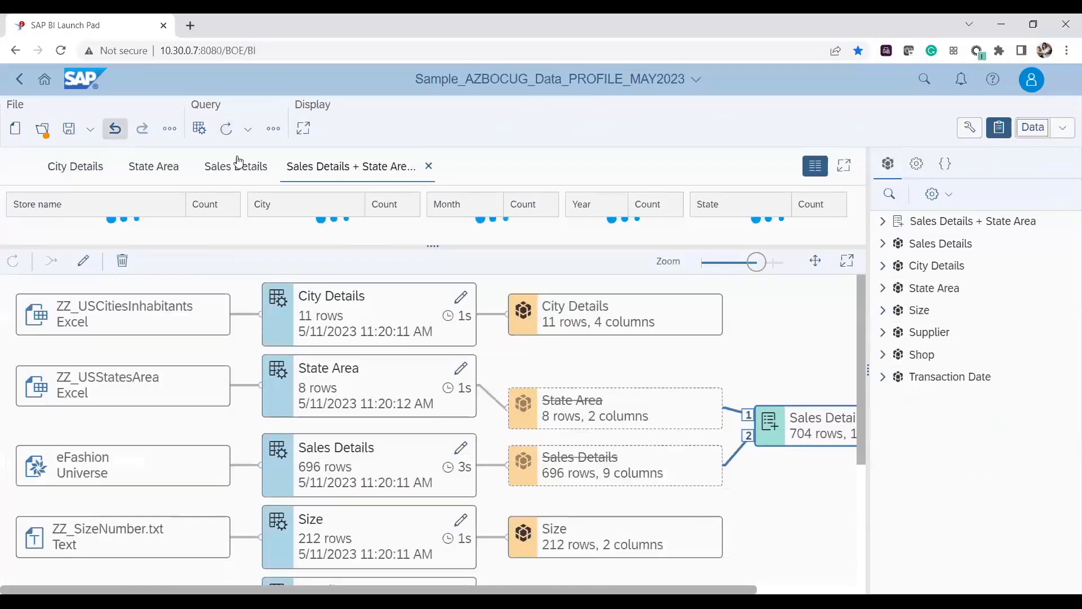
left_click(1063, 127)
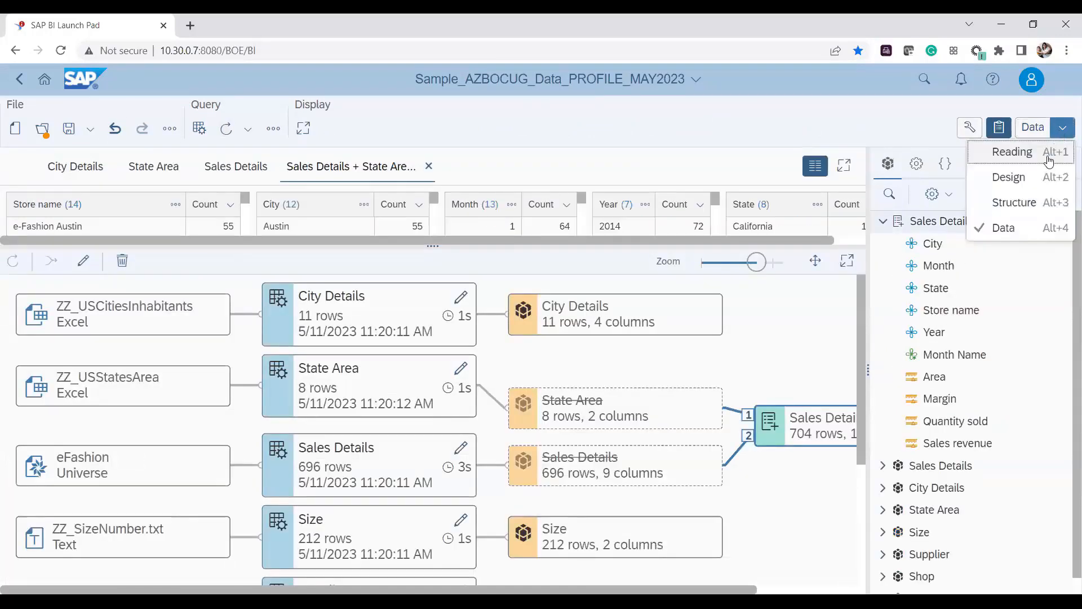
left_click(1012, 177)
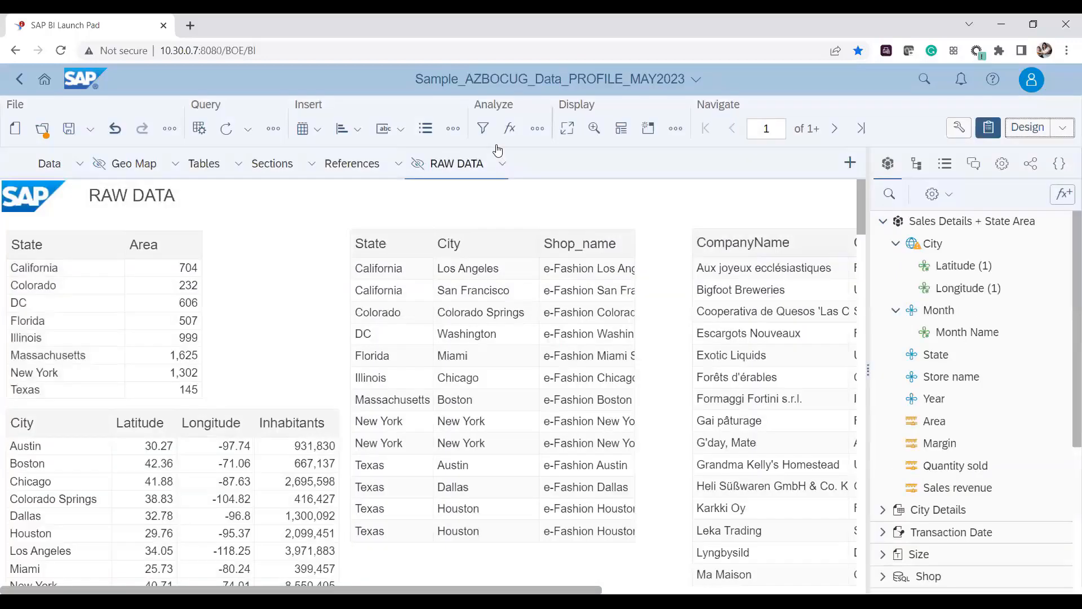
Show the formula bar and inspect the formulas behind the State and Area columns of the RAW DATA report's first table.
left_click(510, 128)
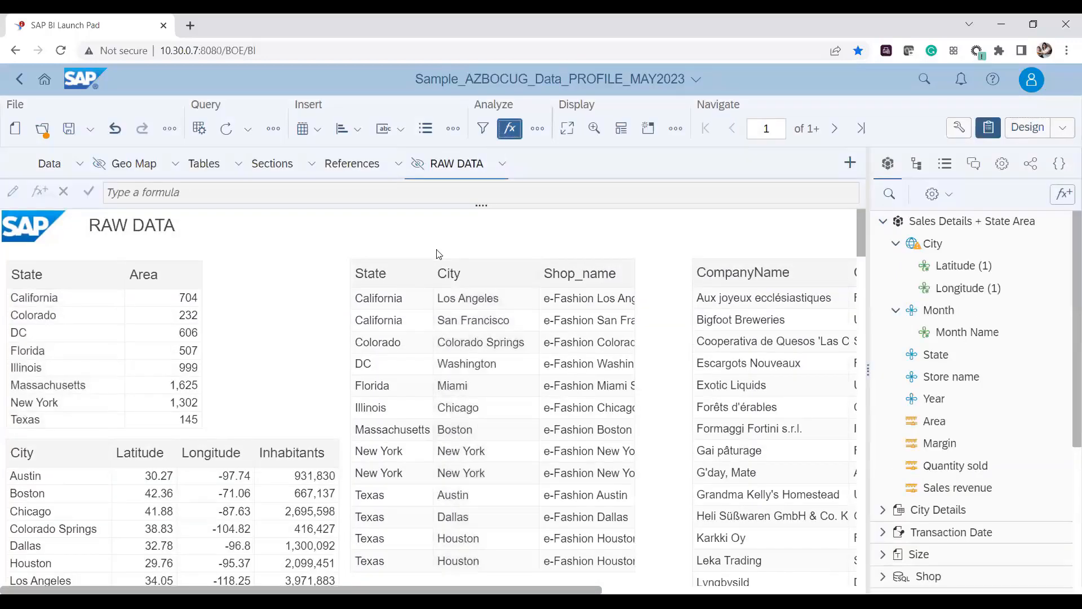
left_click(98, 298)
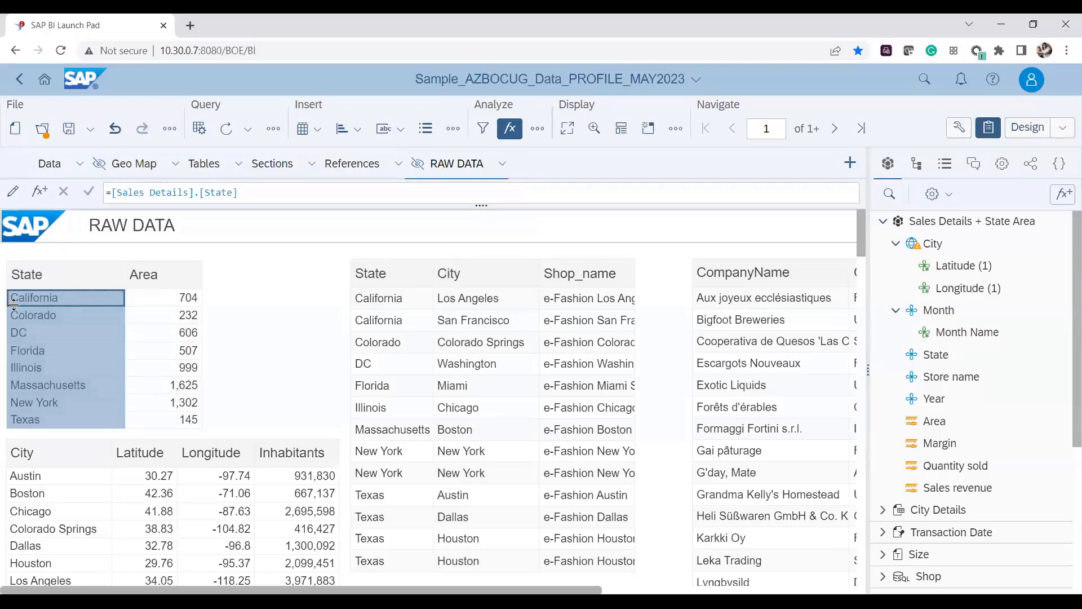
left_click_drag(273, 199, 2, 173)
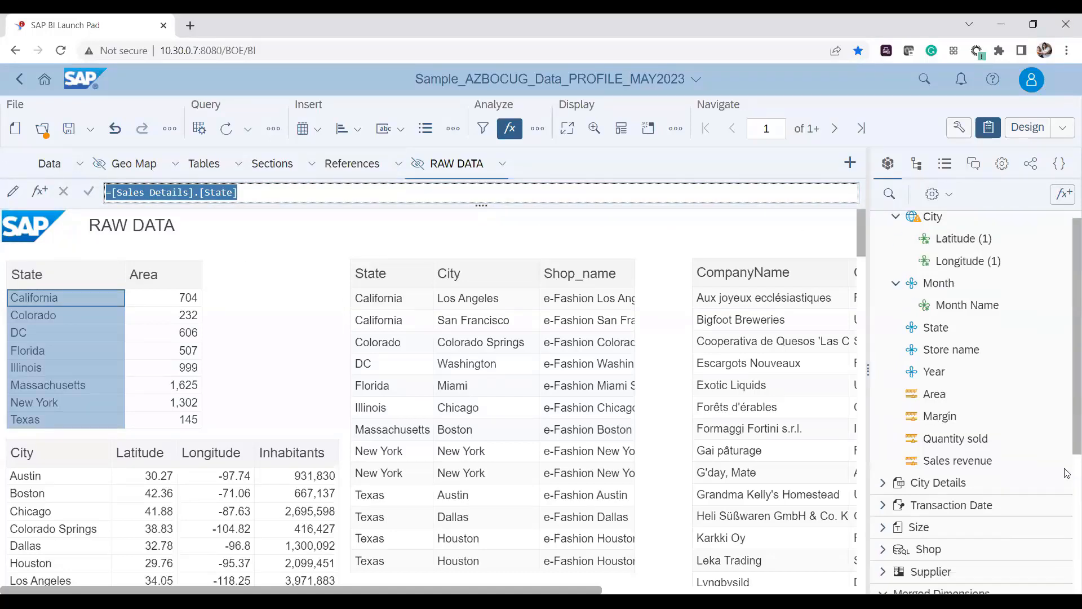
scroll(969, 529, "down", 4)
left_click(183, 298)
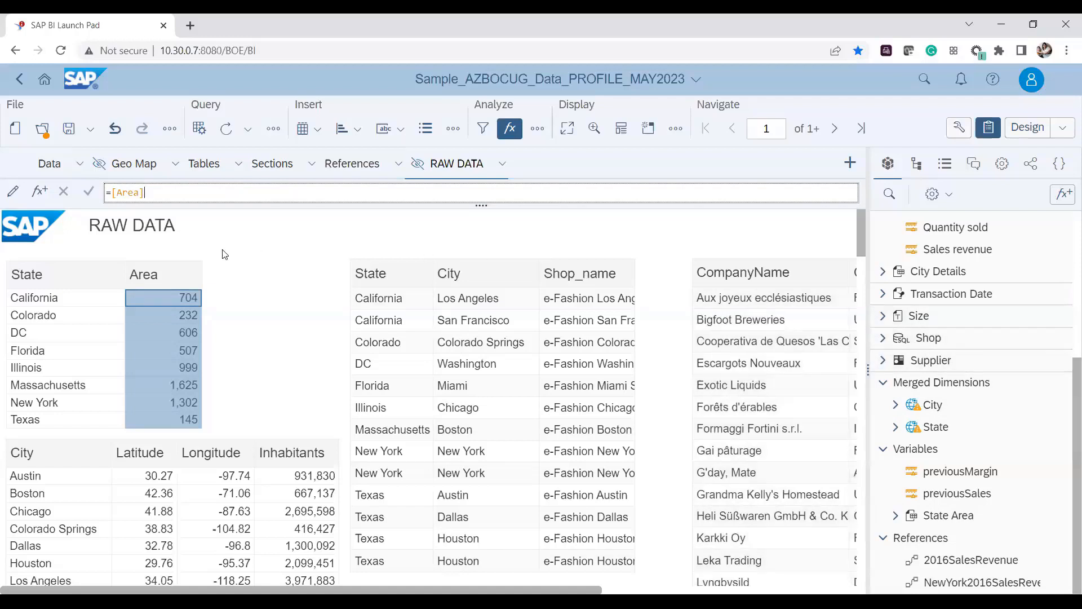
left_click(74, 296)
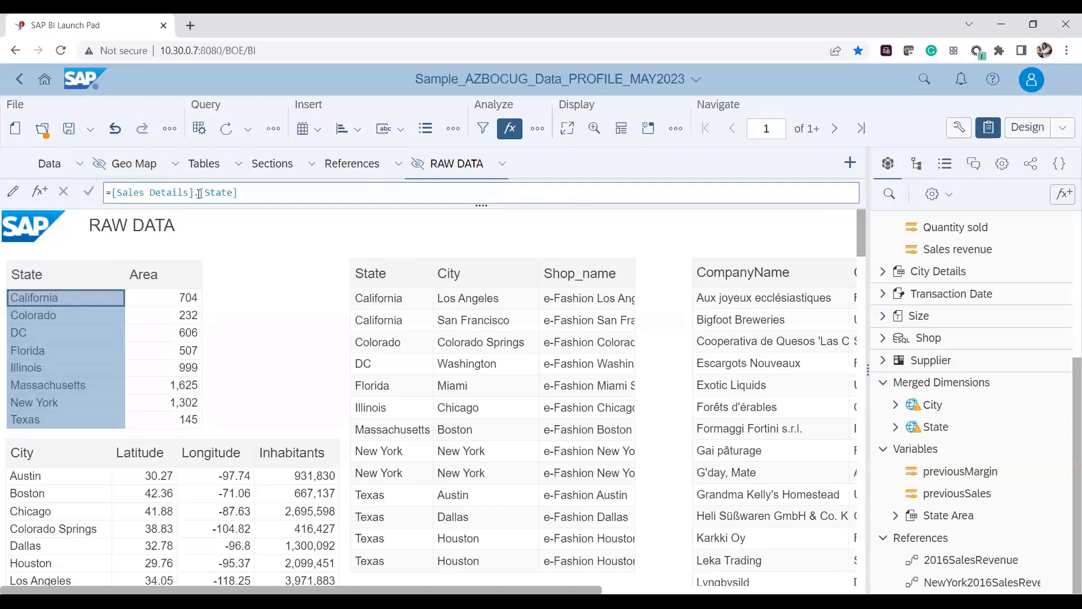
left_click_drag(280, 193, 3, 165)
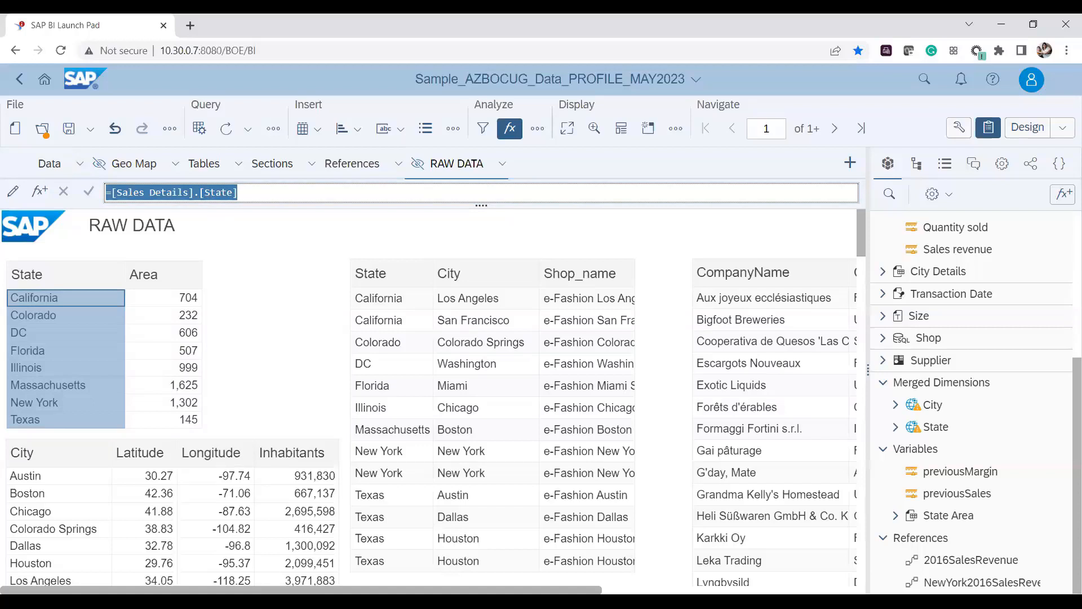
Collapse Merged Dimensions and Sales Details + State Area, and expand City Details to inspect the details under City.
left_click(882, 382)
scroll(1067, 256, "up", 3)
left_click(882, 221)
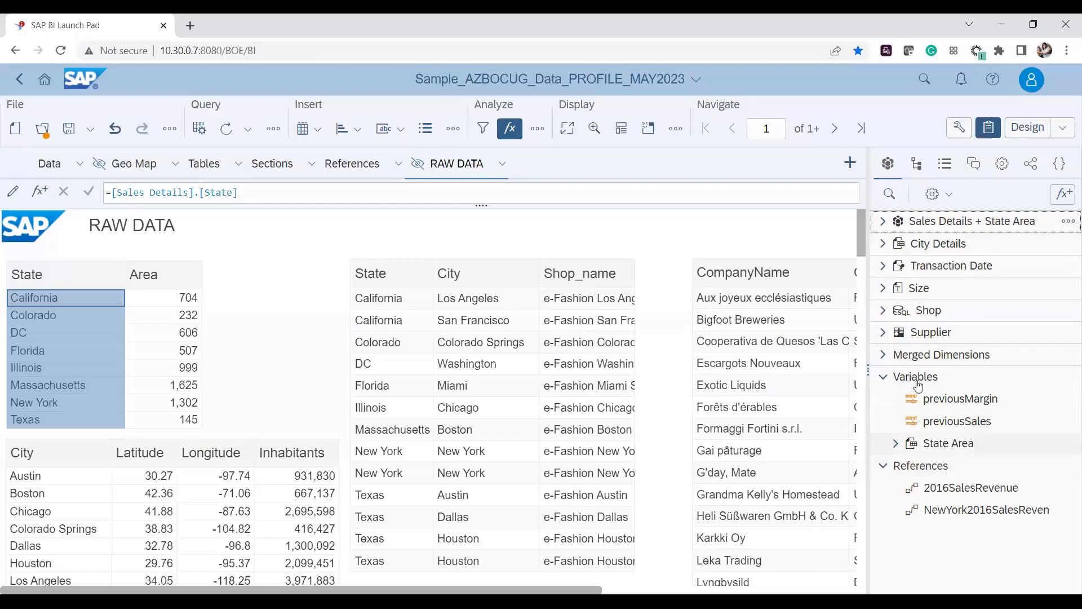
left_click(882, 248)
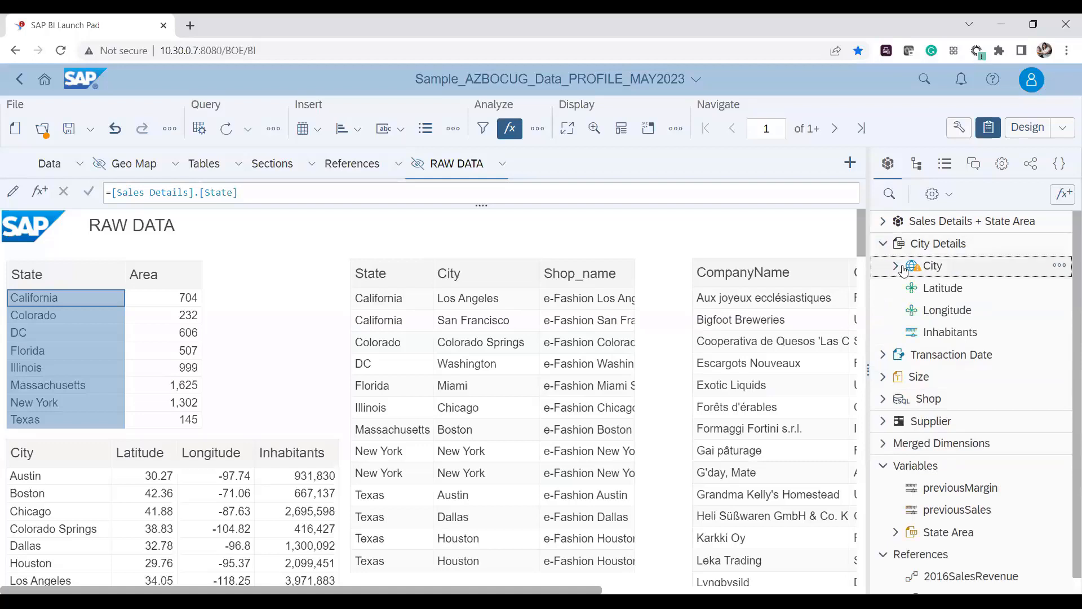
left_click(896, 267)
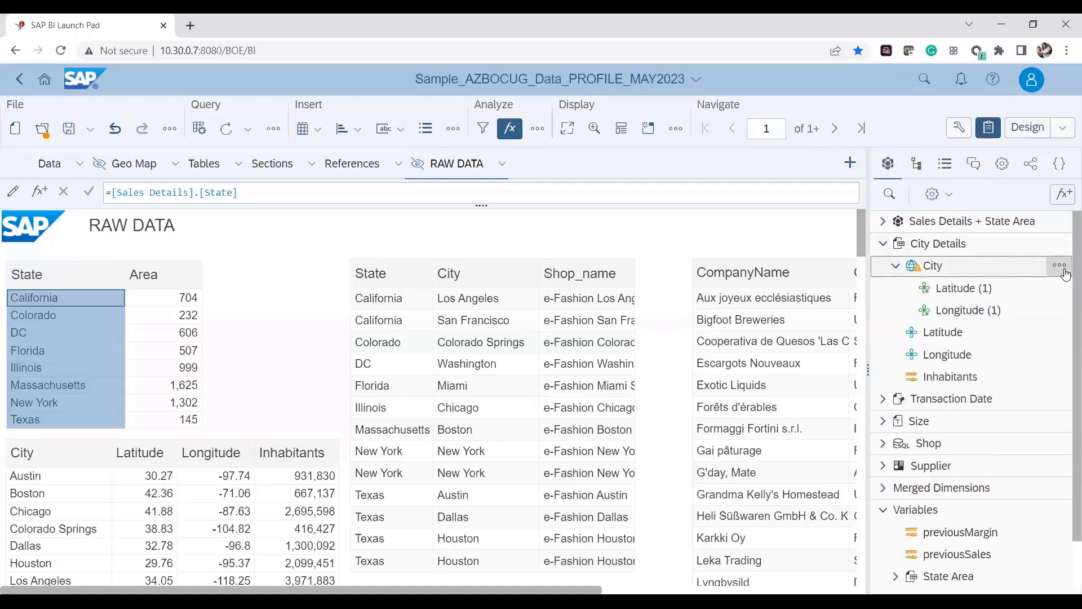
left_click(890, 268)
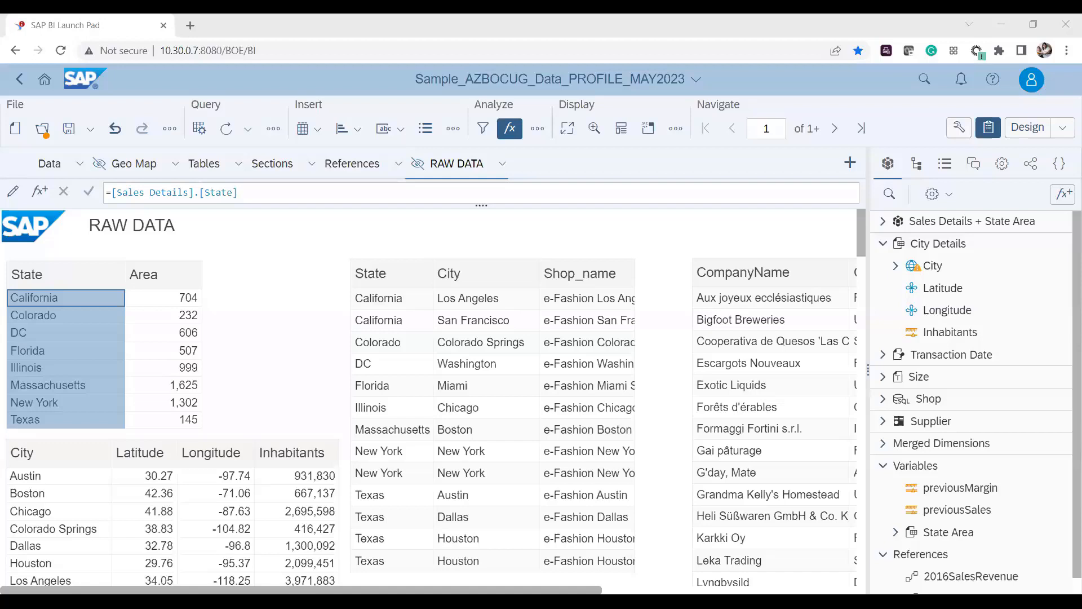
Show the build settings to check the State and Area table's data assignment, and narrow that pane after deselecting the table.
left_click(694, 403)
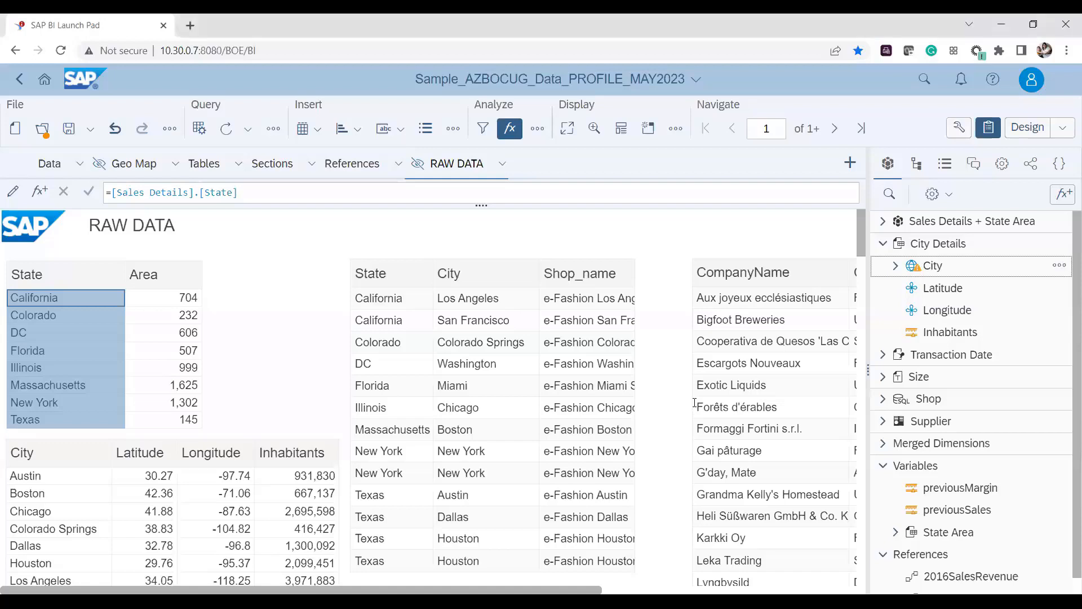
left_click(958, 128)
left_click(672, 164)
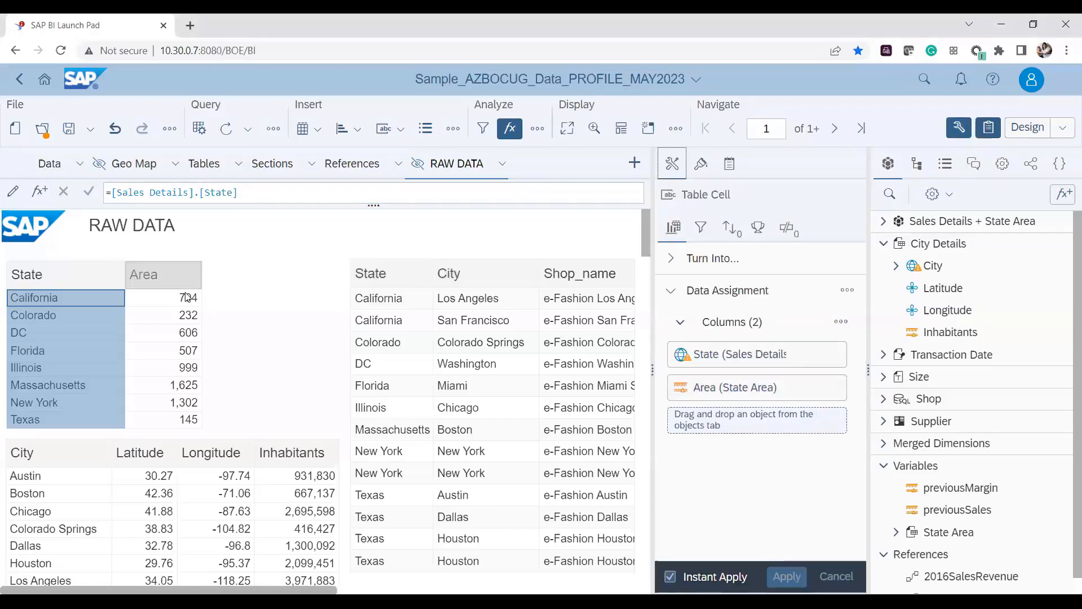
left_click(281, 330)
left_click_drag(653, 372, 773, 379)
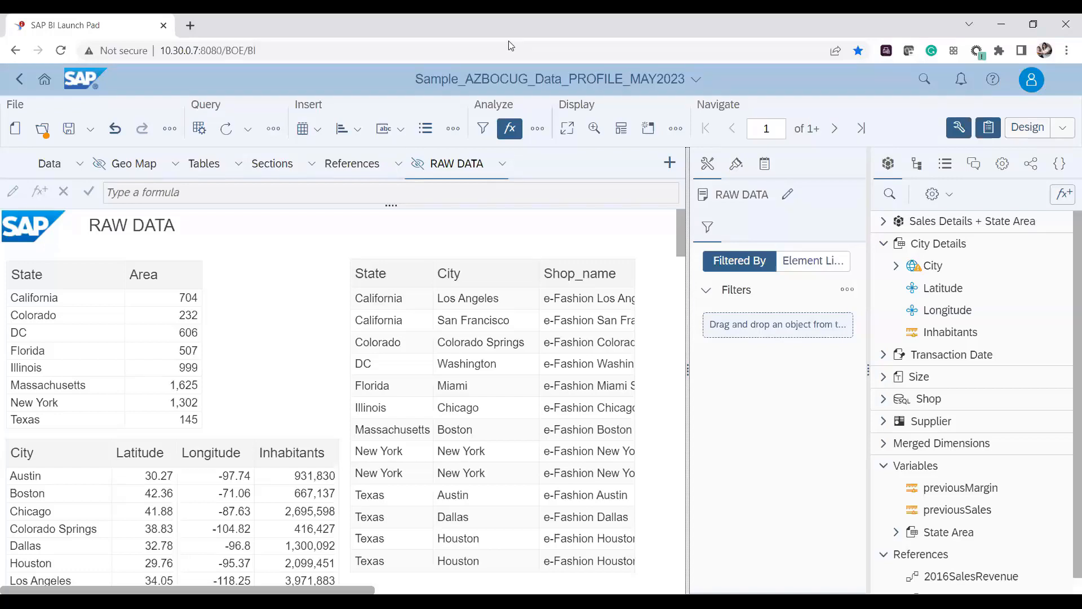
left_click(1033, 24)
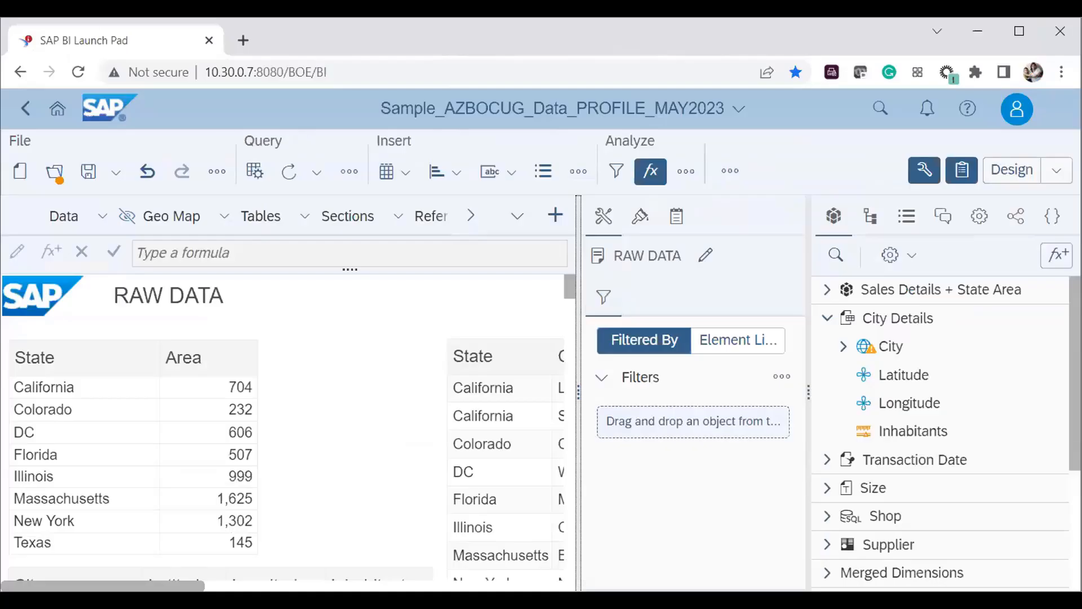
left_click(1011, 30)
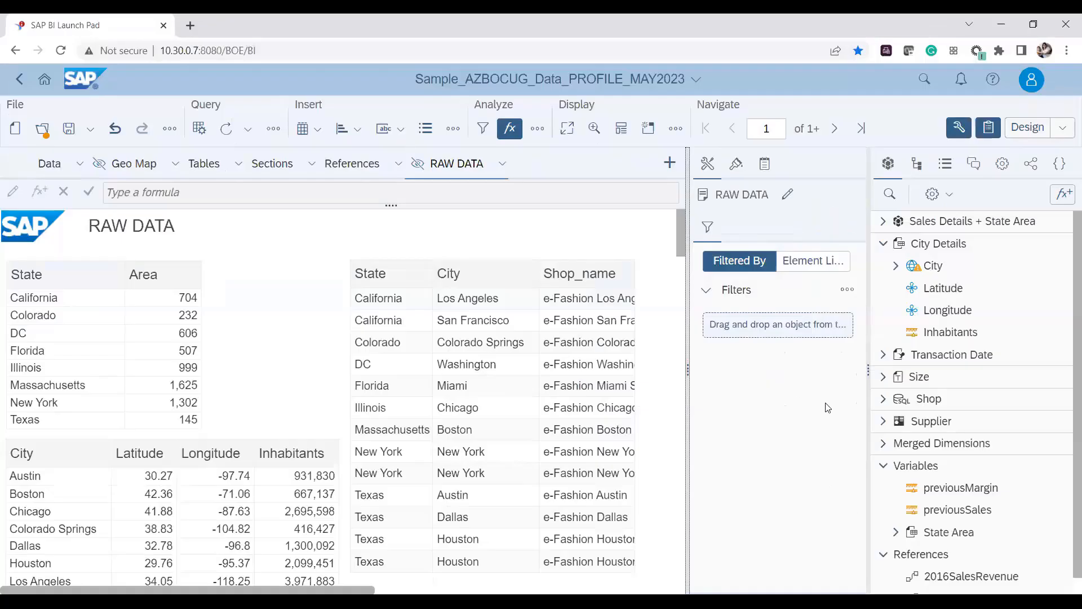
Expand City under City Details and examine the description of its Latitude (1) detail.
left_click(895, 266)
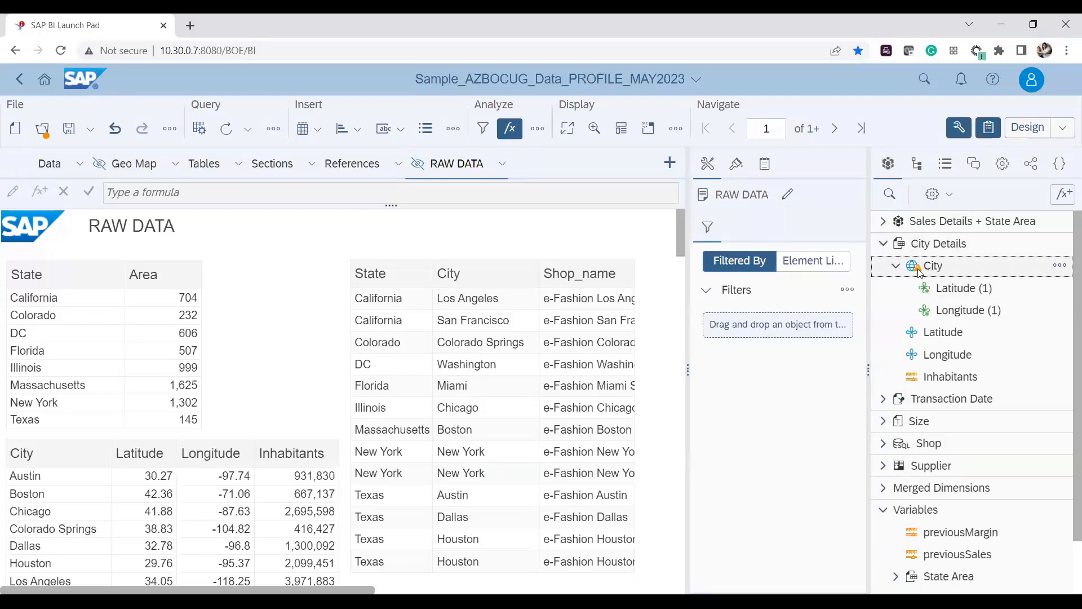
mouse_move(919, 272)
left_click(937, 248)
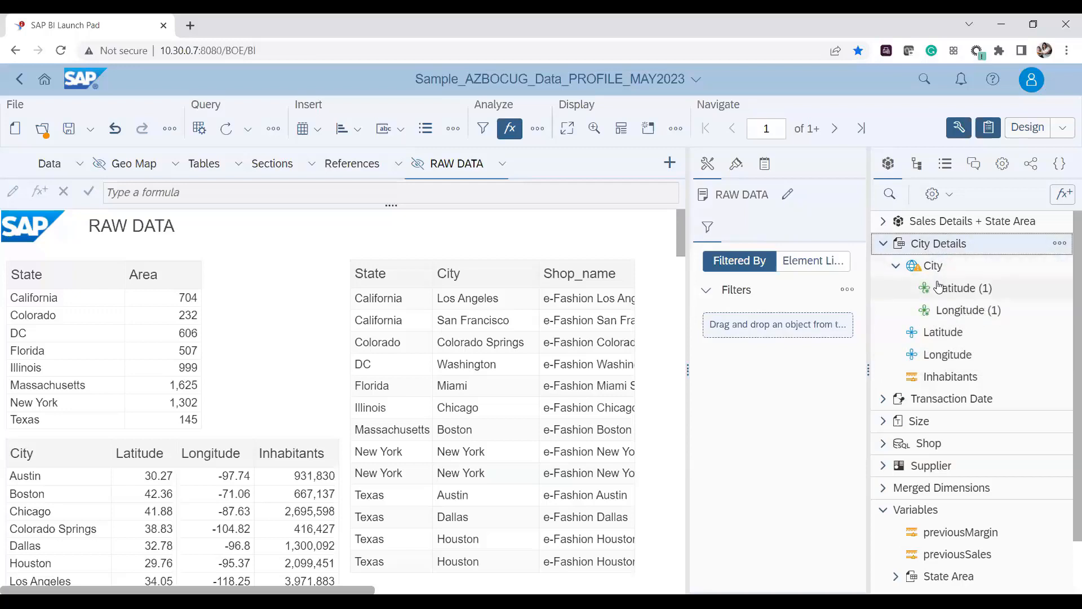
mouse_move(935, 291)
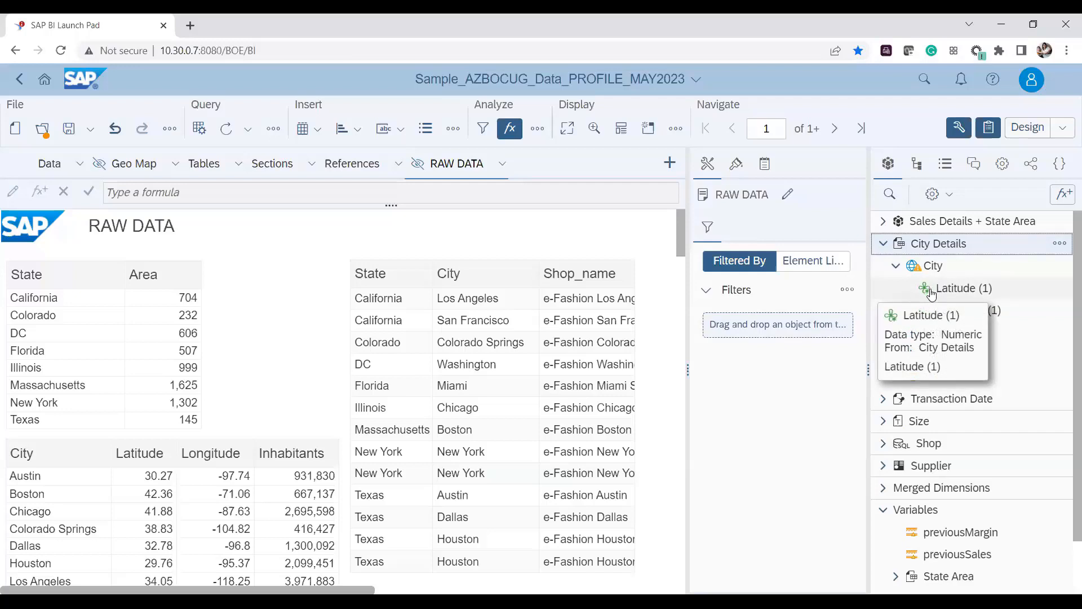
Open the Geo Map report and display the geo-qualification options for the City dimension in City Details.
left_click(135, 168)
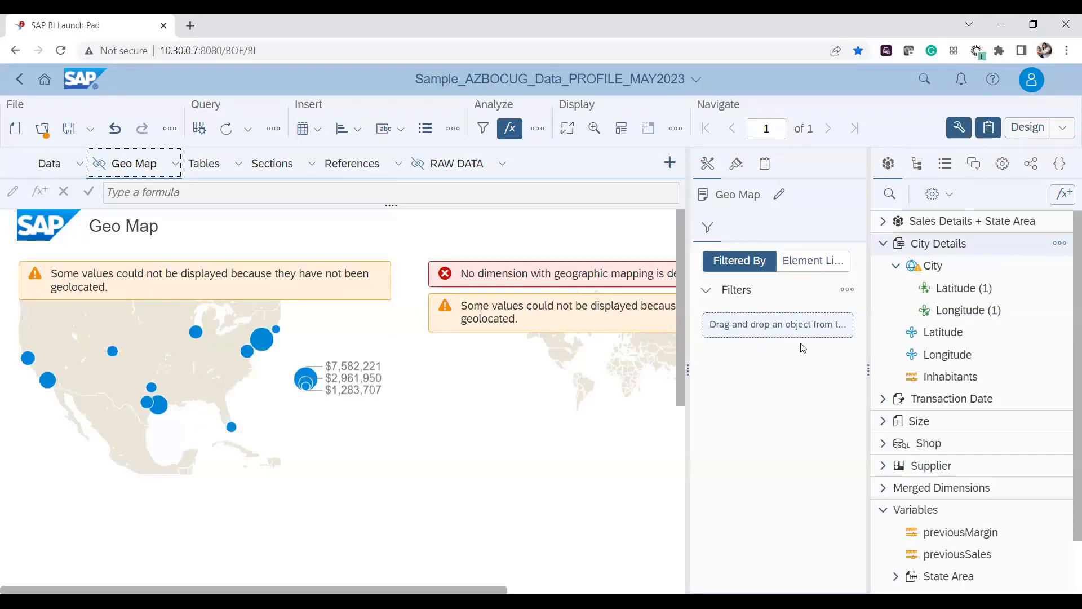
left_click(1060, 265)
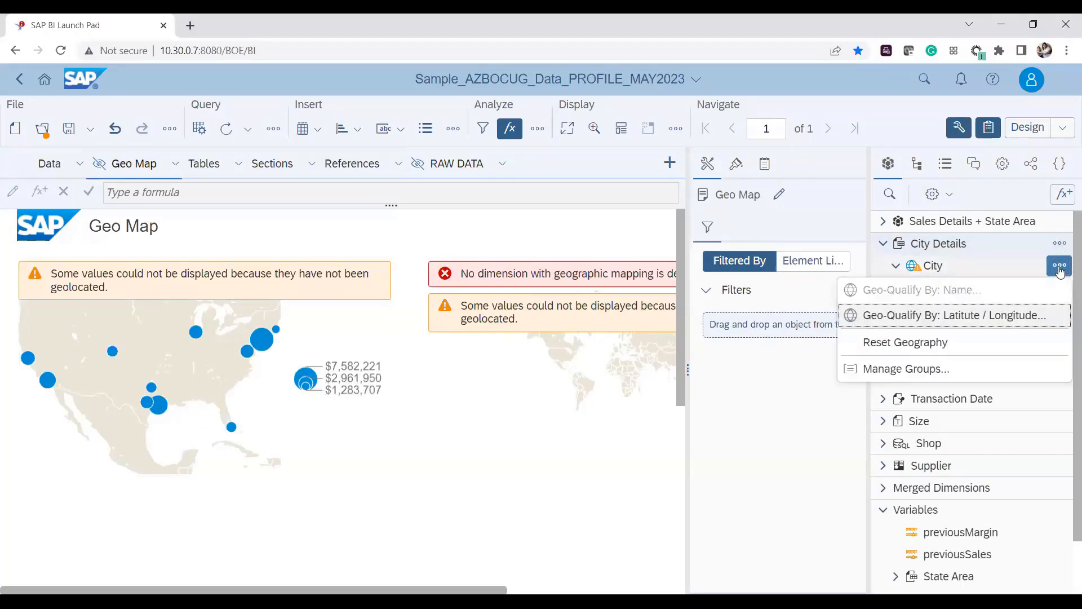